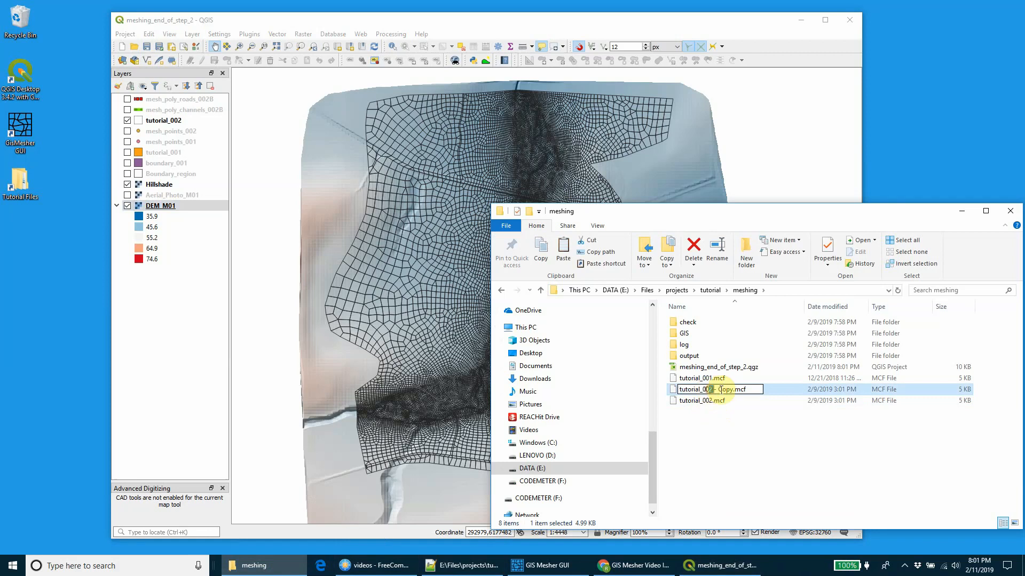
Step: Finish naming the copied control file tutorial_003.mcf and open it in Notepad++
left_click(717, 431)
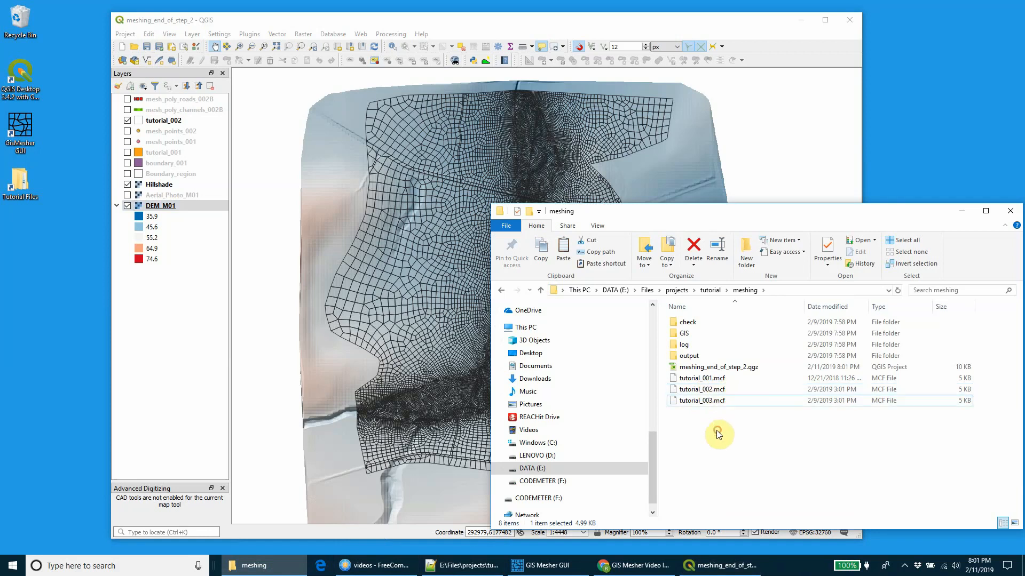
left_click(706, 402)
right_click(707, 402)
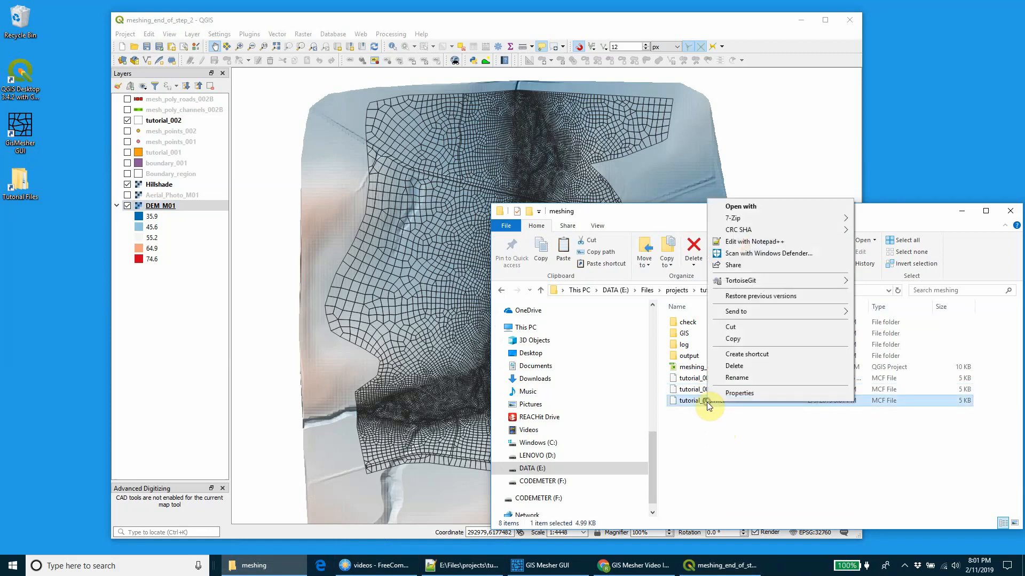
left_click(760, 245)
left_click_drag(733, 17, 757, 11)
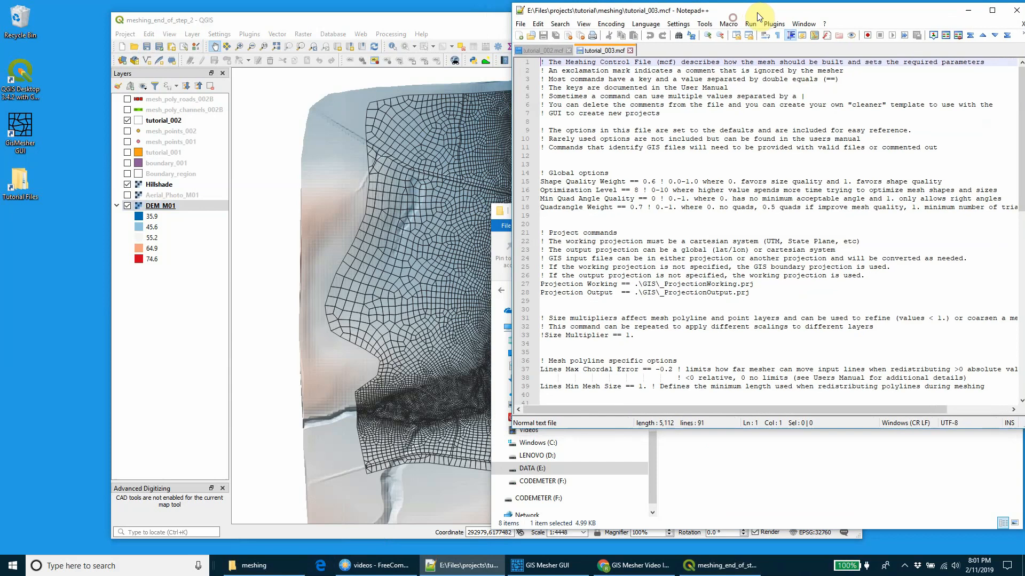
Step: Set the default Set Zpt elevation to 80.0 in the elevation options and save the control file
scroll(763, 129, "down", 5)
scroll(763, 140, "down", 9)
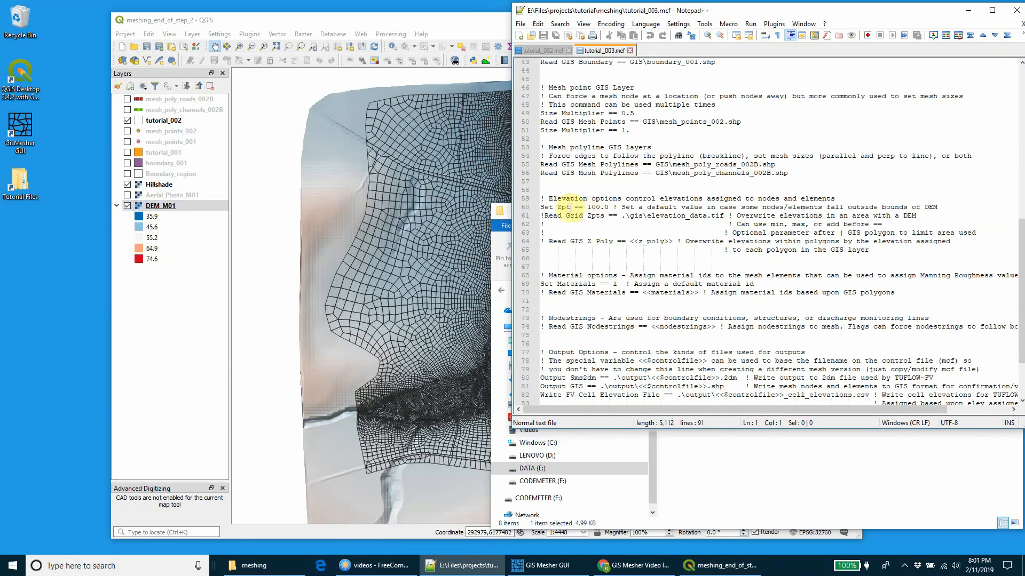
left_click_drag(551, 199, 580, 198)
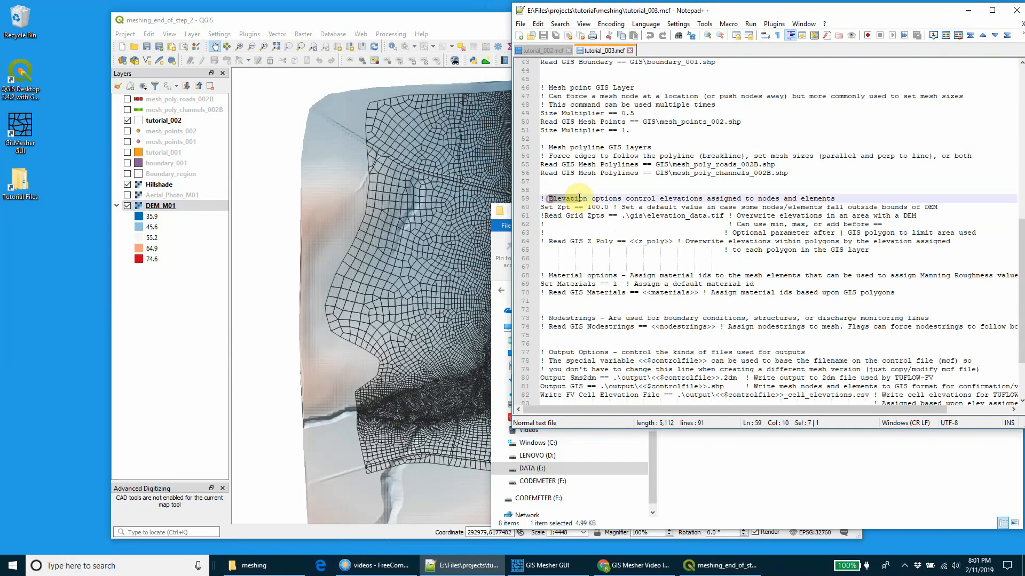
left_click(583, 208)
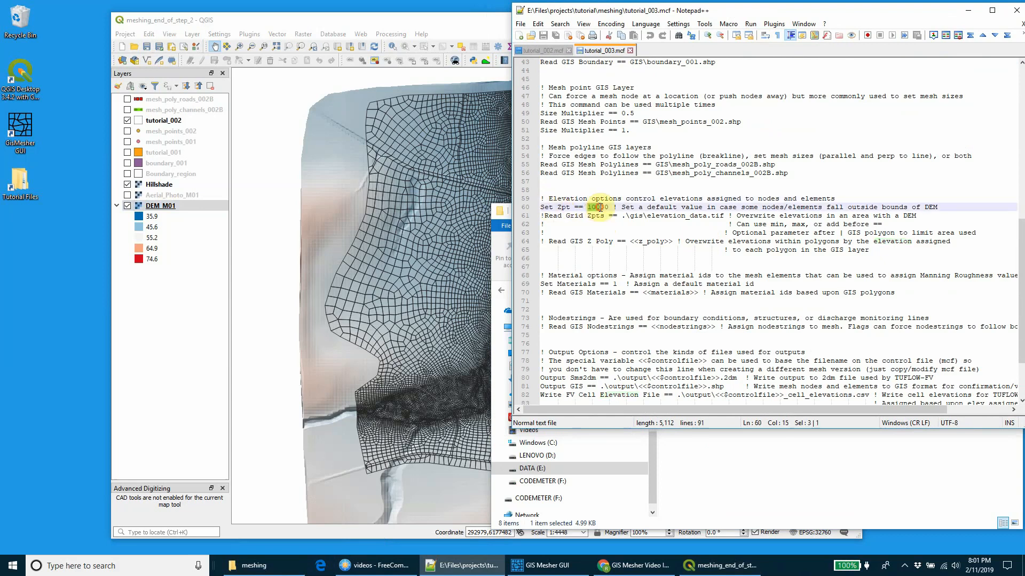
type("8")
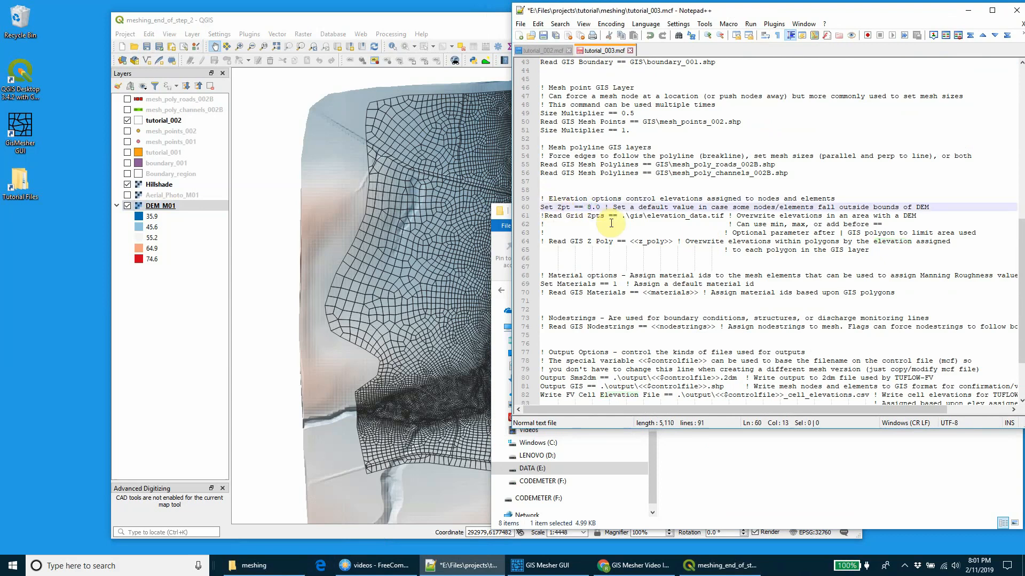
type("0")
key("ctrl+s")
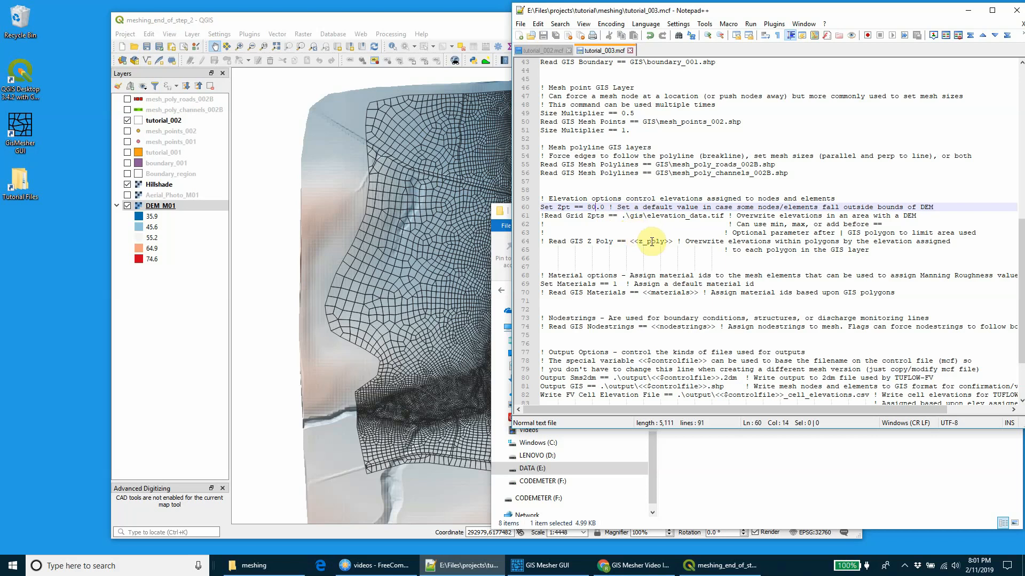
Step: Switch to File Explorer and copy the DEM folder from tutorial\files\step03 into the meshing folder
left_click_drag(409, 22, 362, 19)
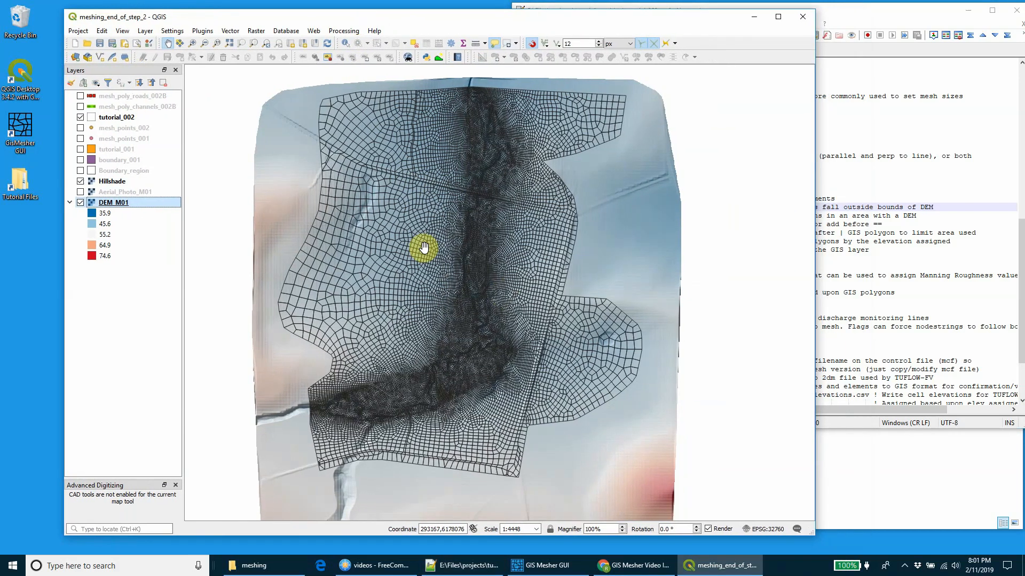
left_click(254, 566)
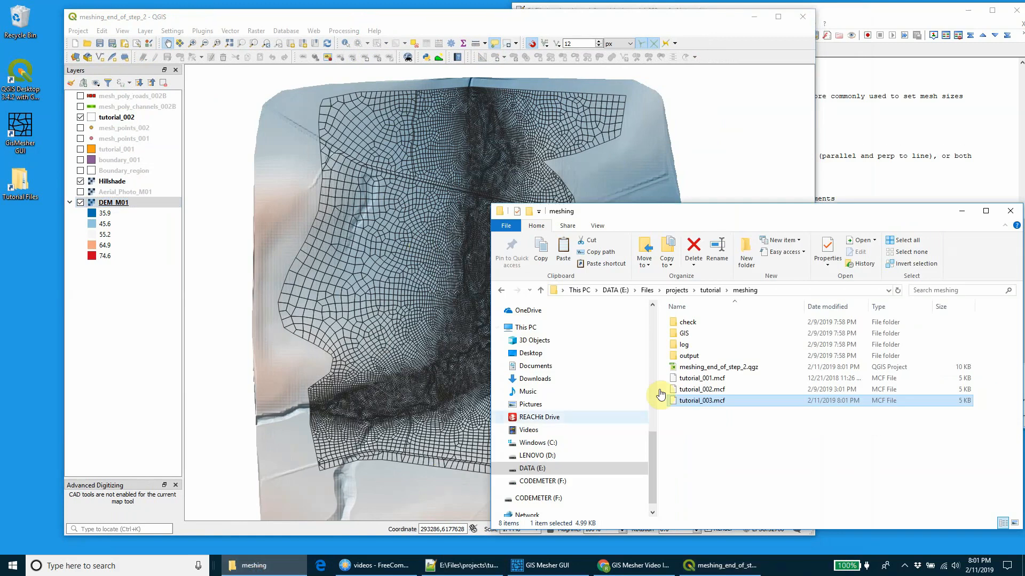
left_click(710, 290)
double_click(694, 356)
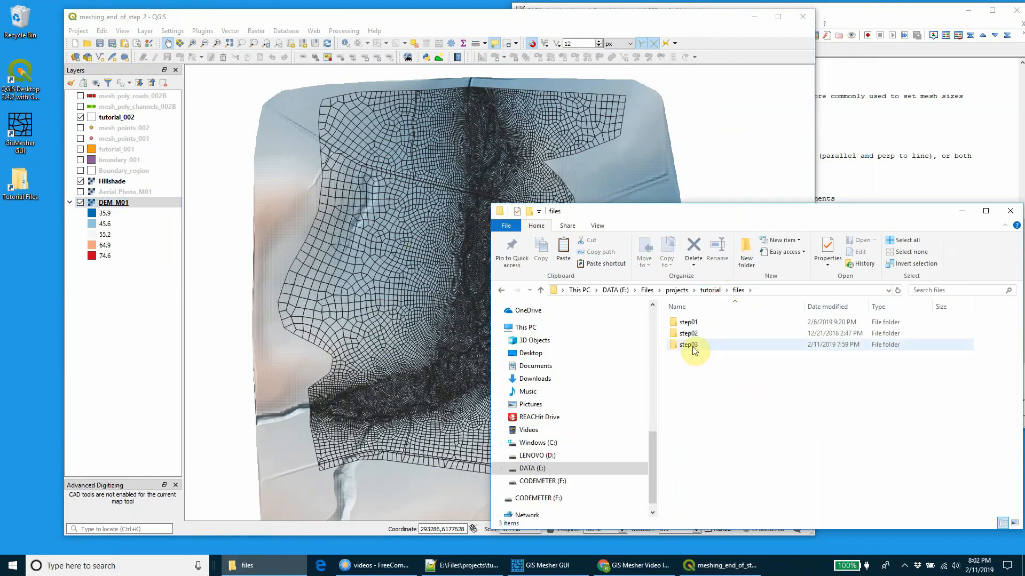
double_click(693, 346)
left_click(689, 323)
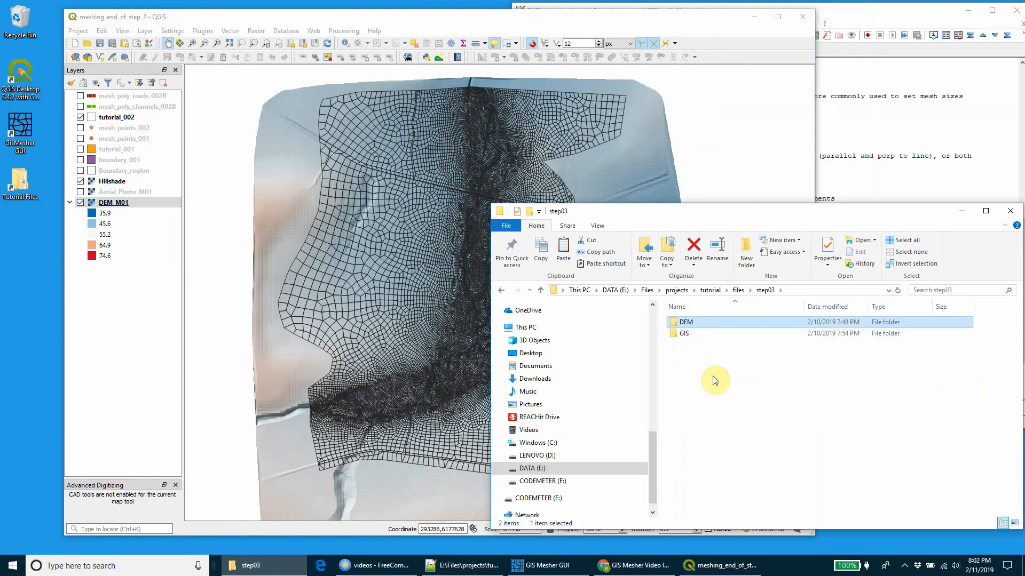
left_click(713, 289)
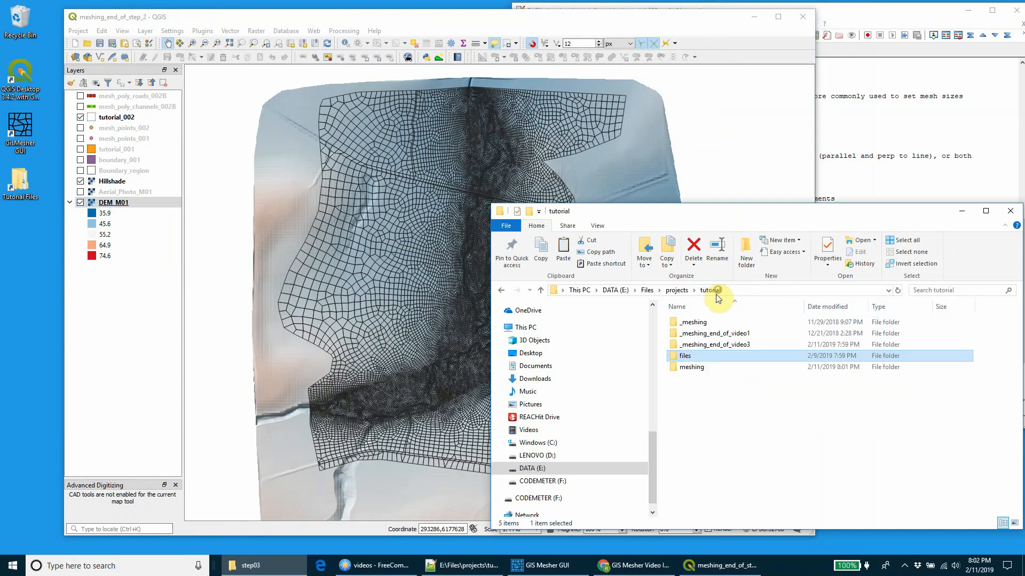
double_click(687, 367)
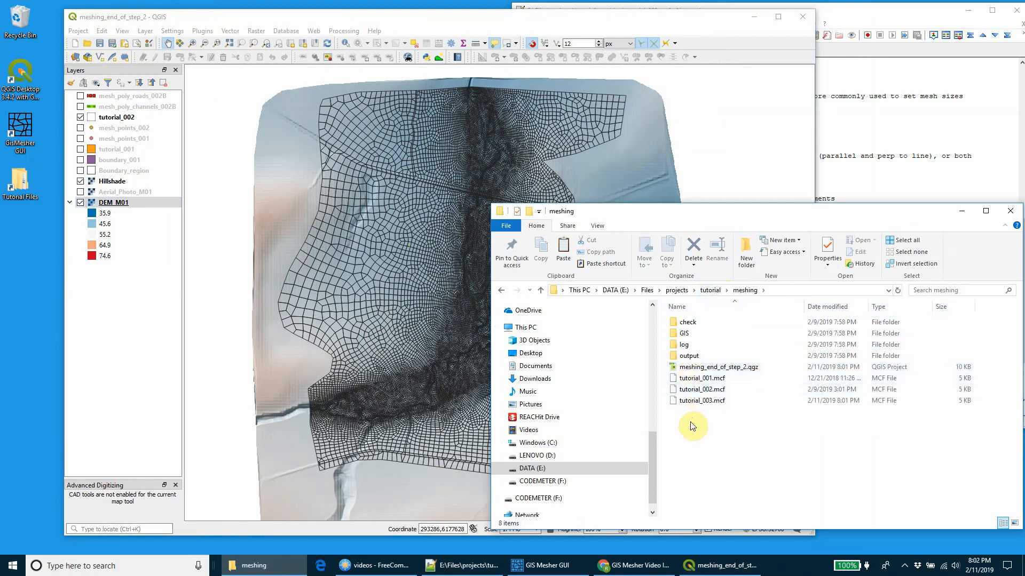
Step: Return to tutorial_003.mcf in Notepad++, shrink its window above the folder listing, and uncomment the Read Grid Zpts line
double_click(702, 400)
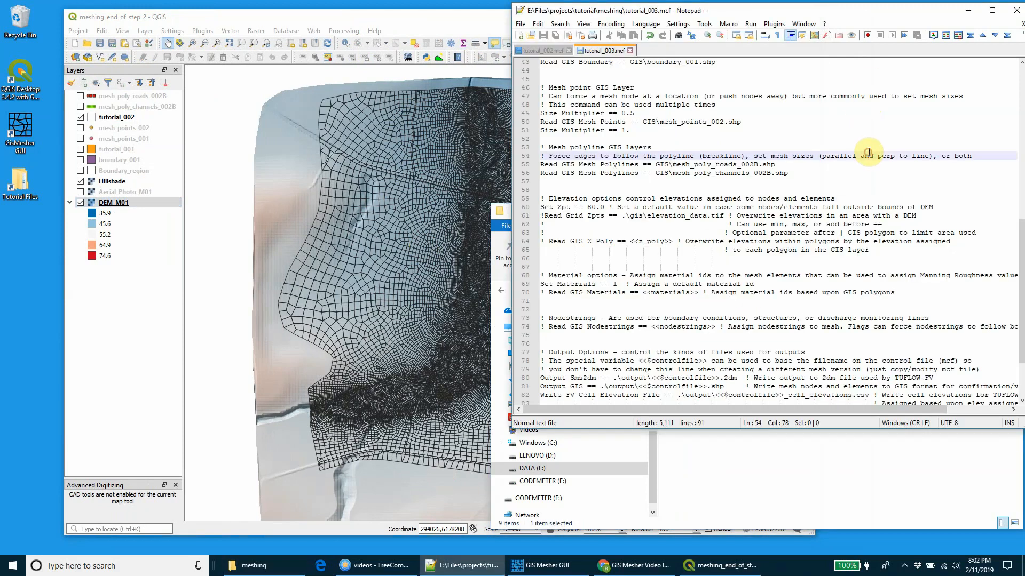
left_click_drag(778, 427, 777, 237)
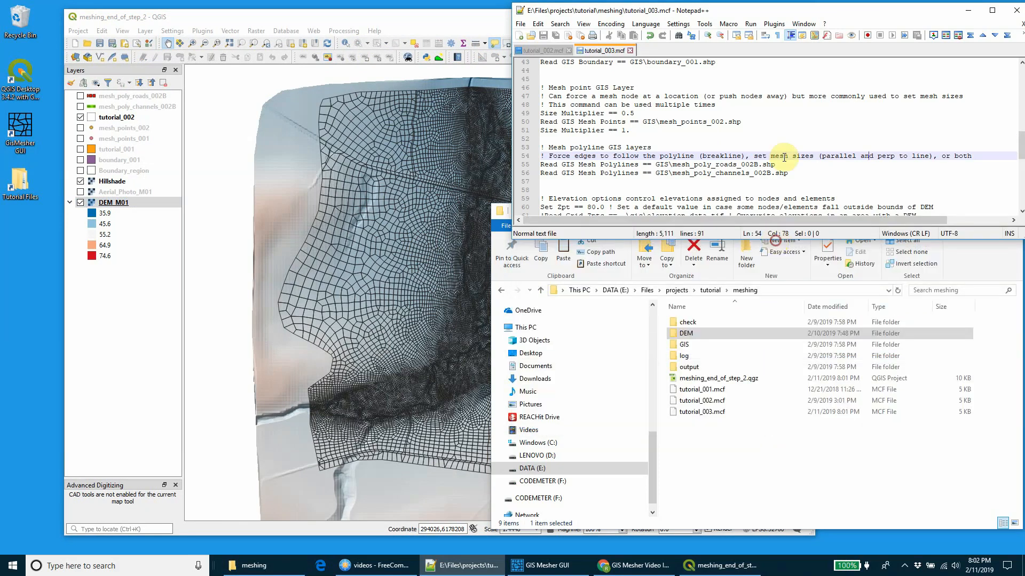
scroll(545, 113, "down", 1)
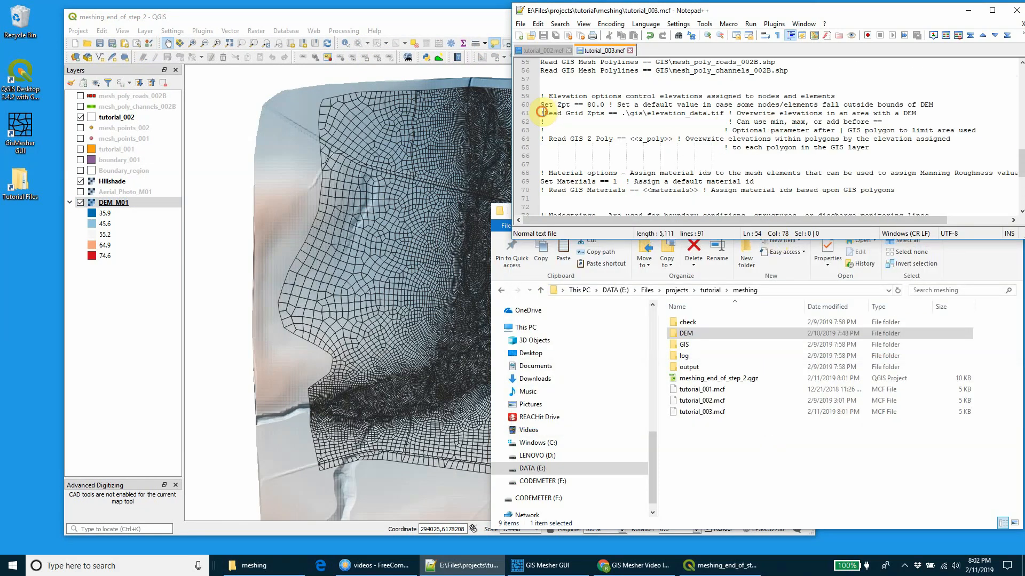
left_click(541, 112)
key("Delete")
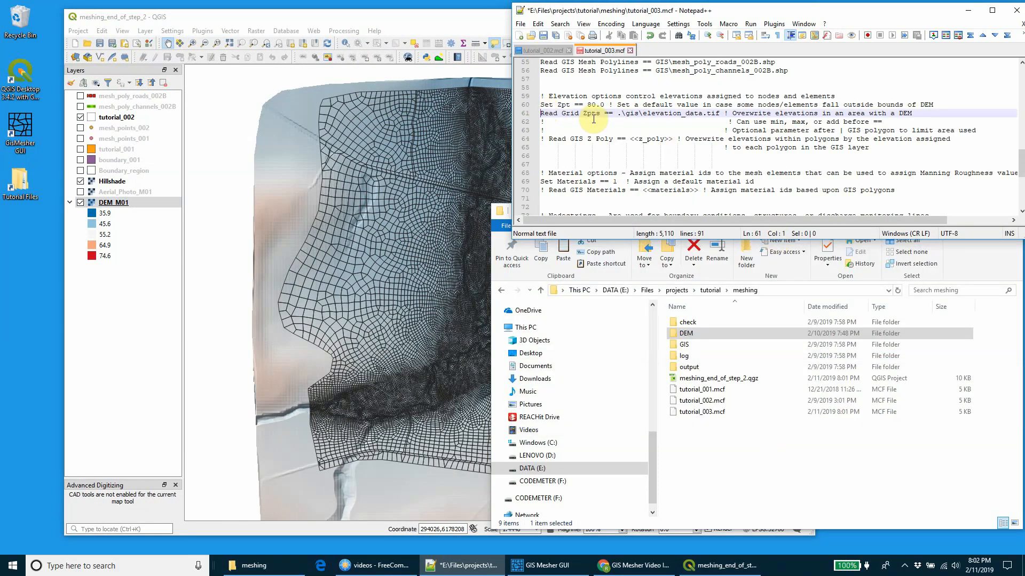
Step: Change the Read Grid Zpts path to .\dem\dem_m01.img, checking the name in the DEM folder, and save the file
left_click_drag(625, 113, 702, 113)
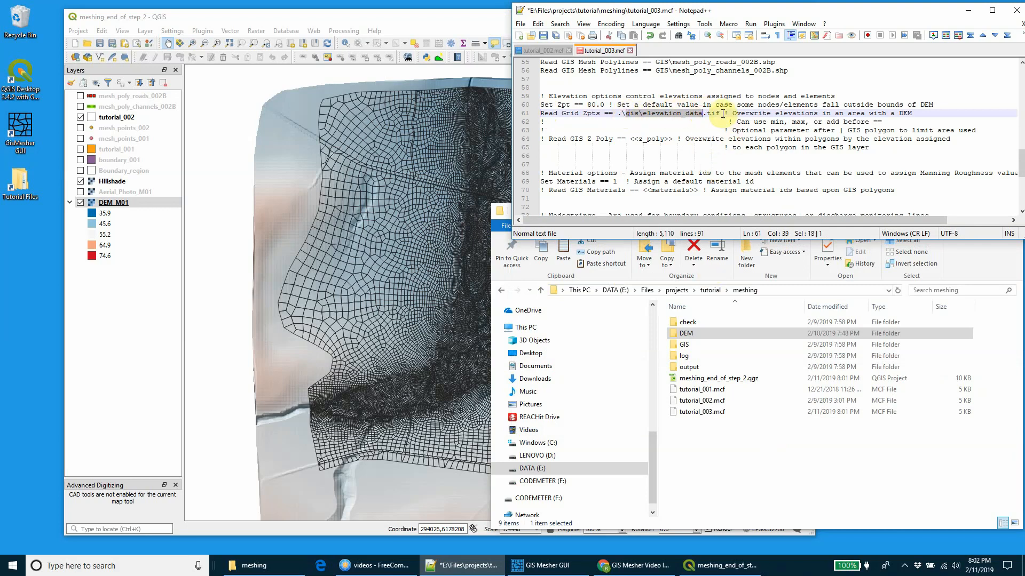
type("de")
key("Delete")
key("Delete")
key("Delete")
key("Delete")
type("m\\")
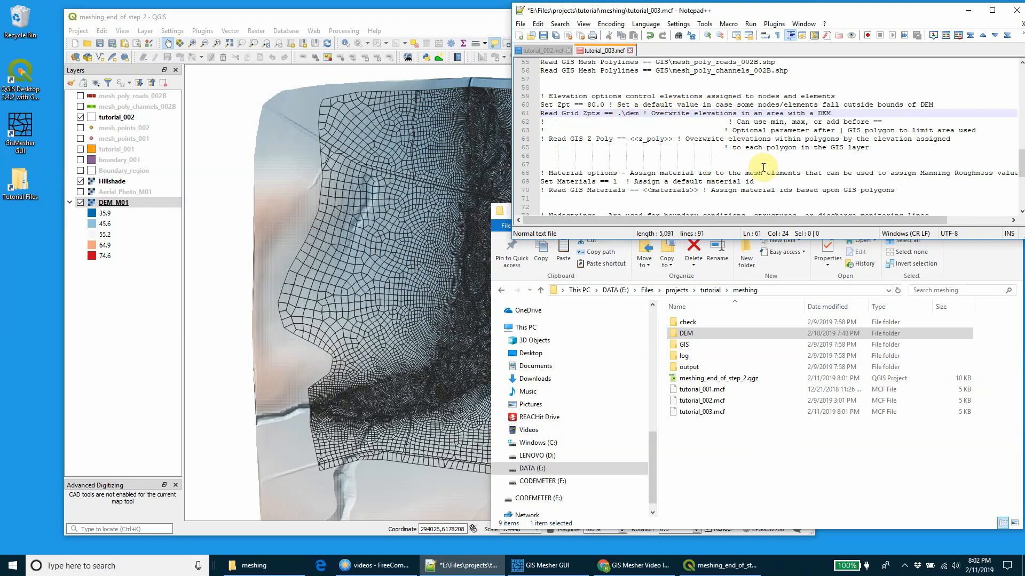
double_click(693, 332)
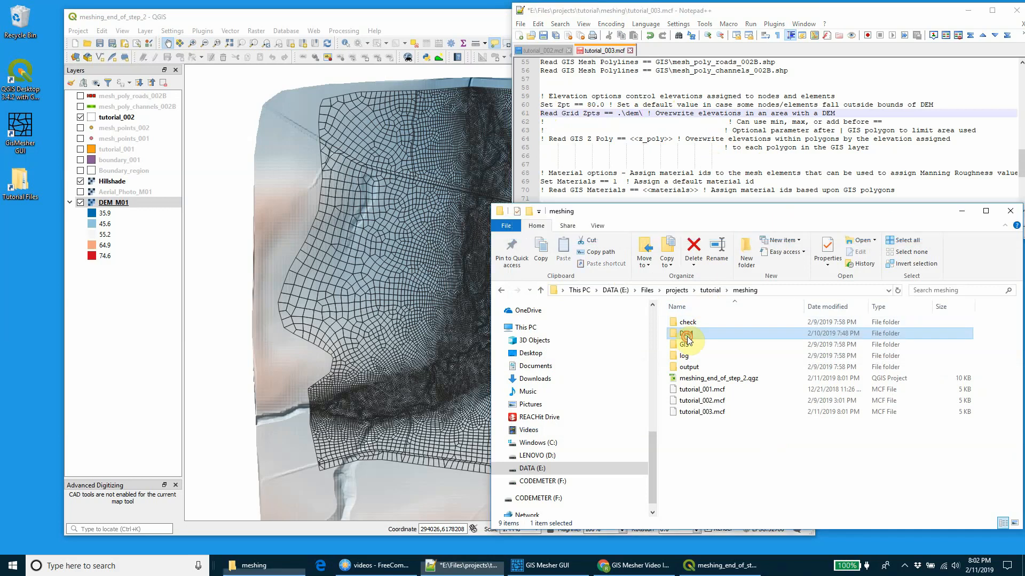
left_click(641, 115)
type("dem")
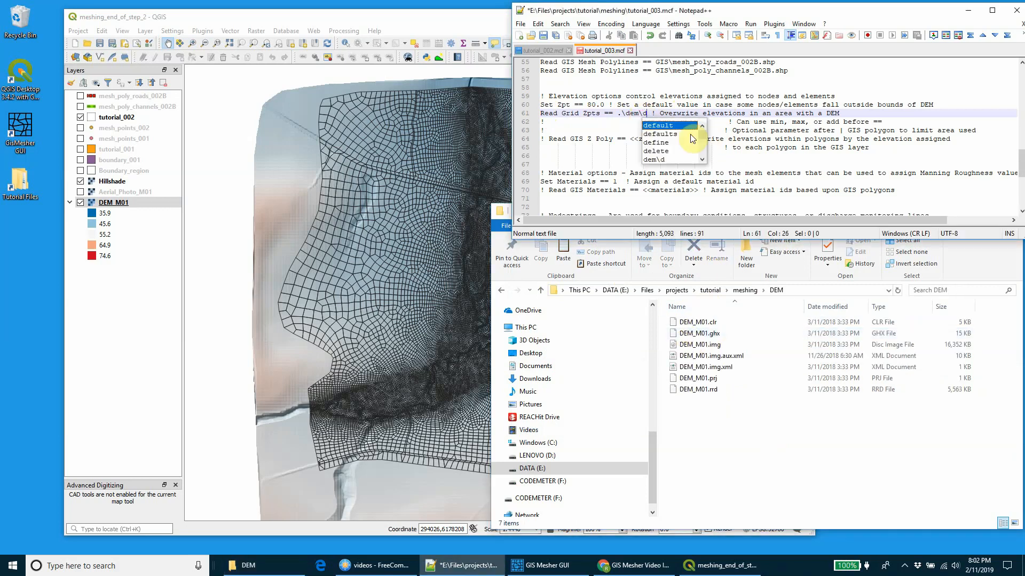
type("_m01")
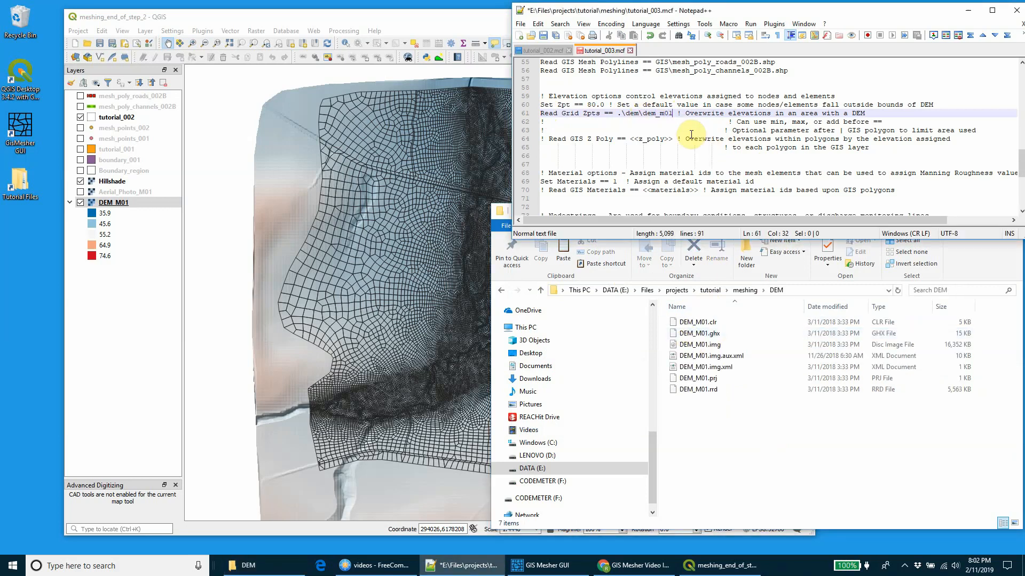
type(".img")
key("ctrl+s")
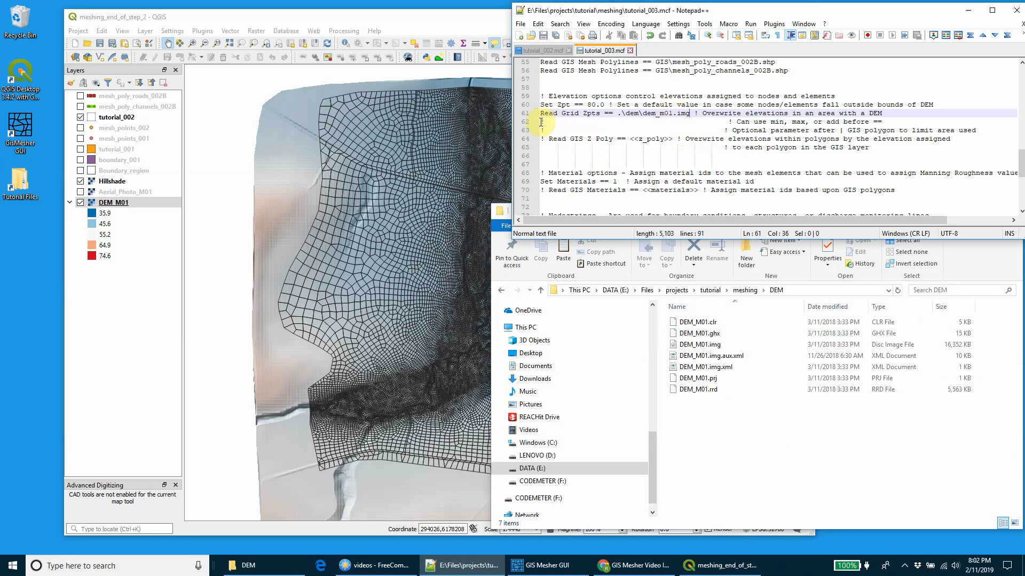
Step: Delete the two leftover comment lines below the Read Grid Zpts command and save the control file
left_click_drag(541, 122, 987, 133)
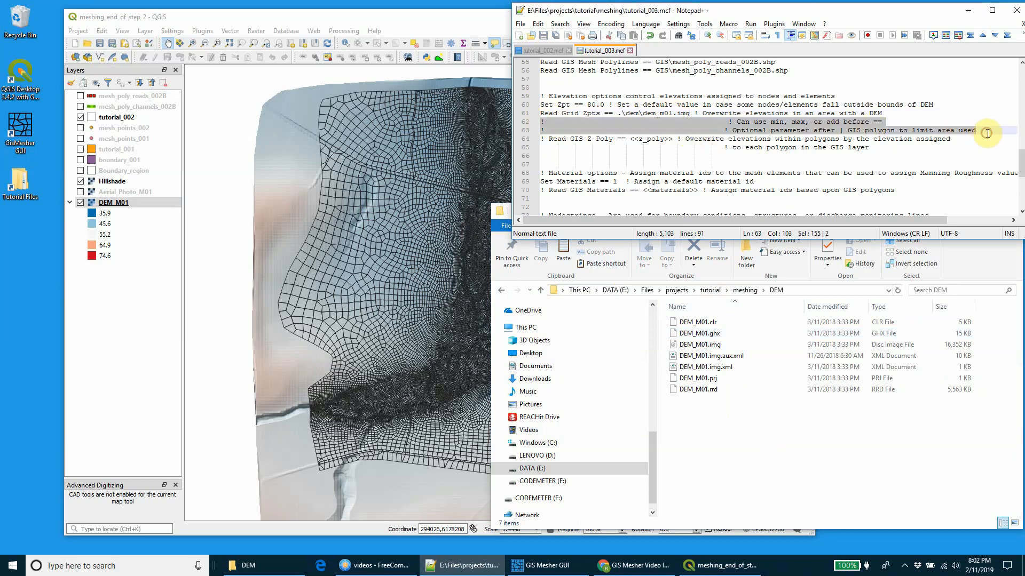
key("Delete")
key("BackSpace")
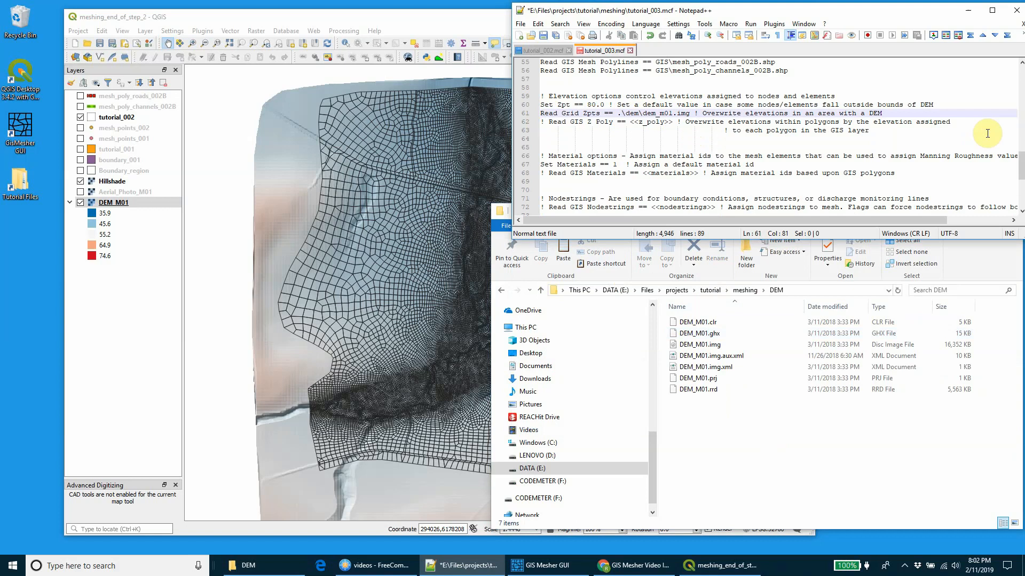
key("ctrl+s")
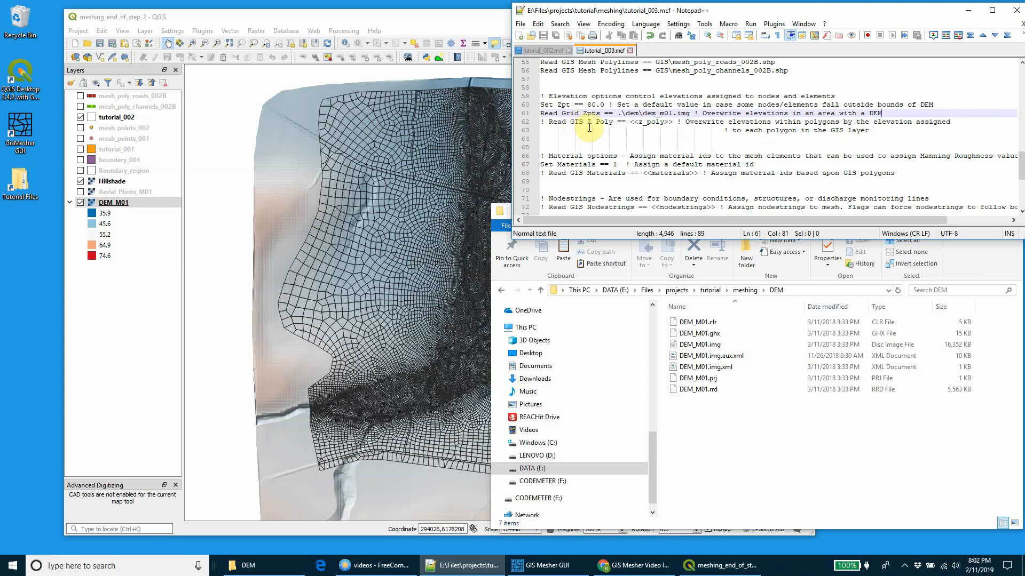
Step: Minimise the DEM folder window and place the text cursor in the comment on the Read GIS Z Poly line
left_click(719, 406)
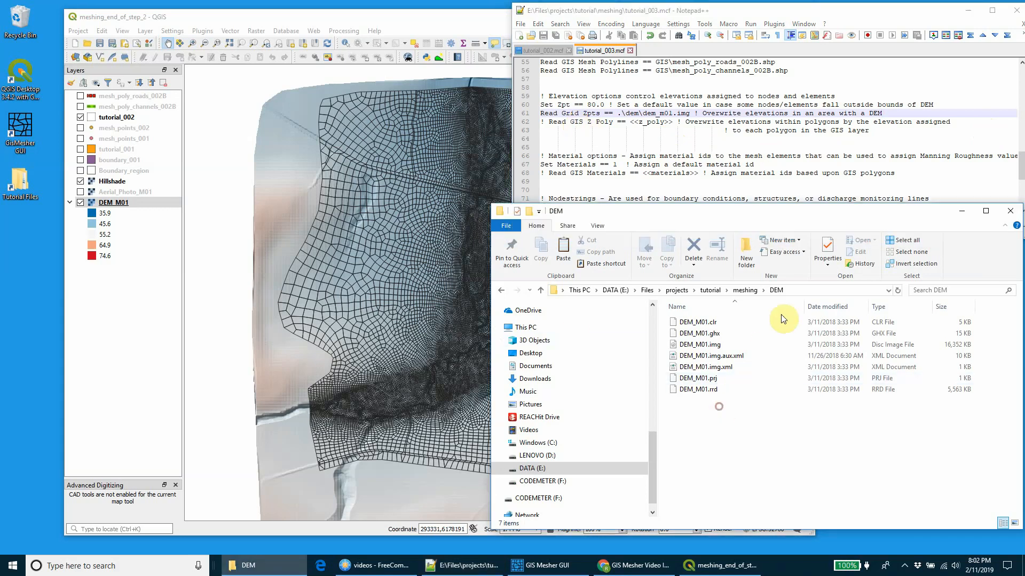
left_click(965, 214)
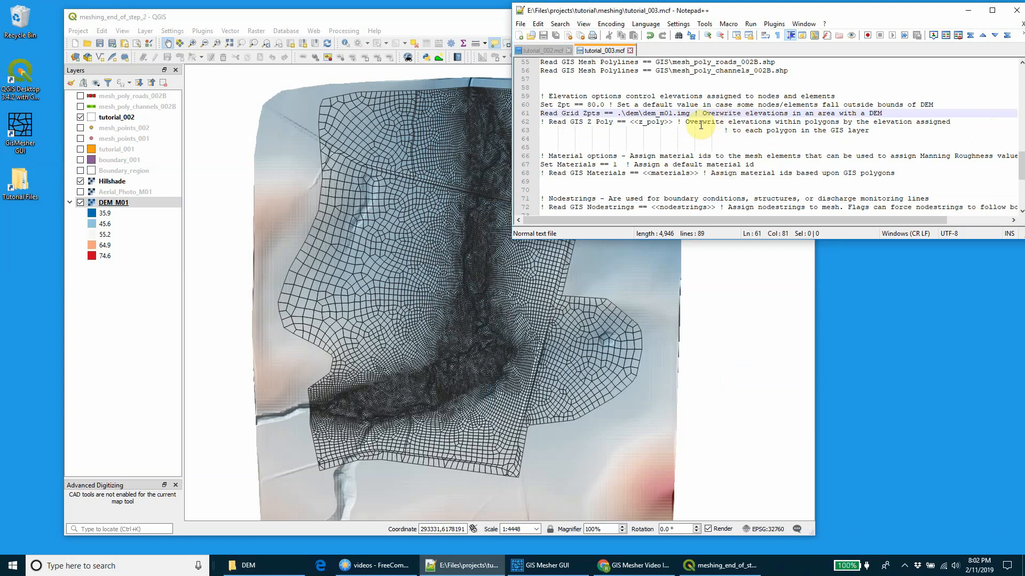
left_click(685, 123)
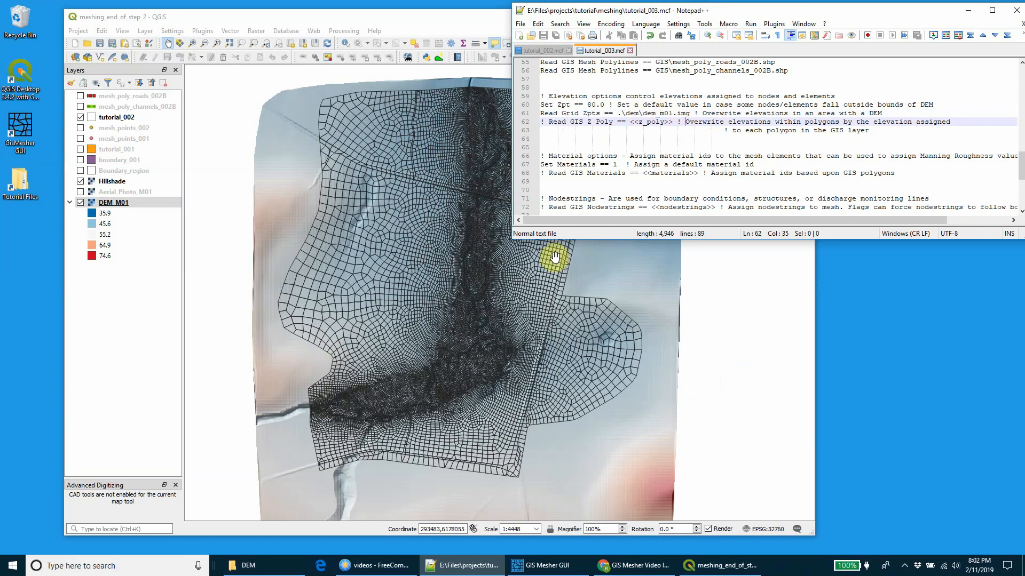
Step: Switch to QGIS and hide the Hillshade layer to inspect the mesh where the road embankment crosses the channel
scroll(395, 414, "up", 3)
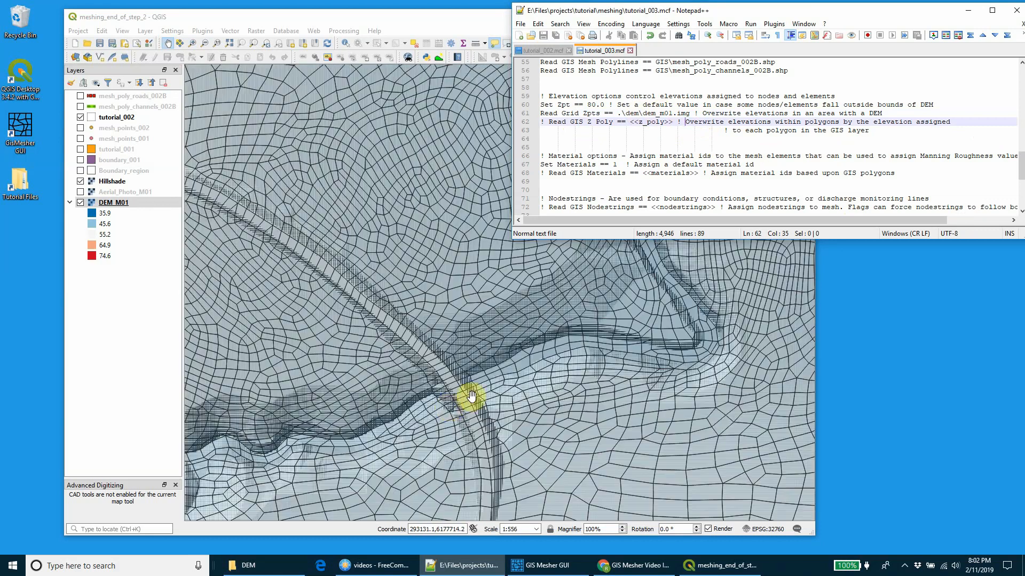
left_click(471, 396)
scroll(457, 382, "up", 2)
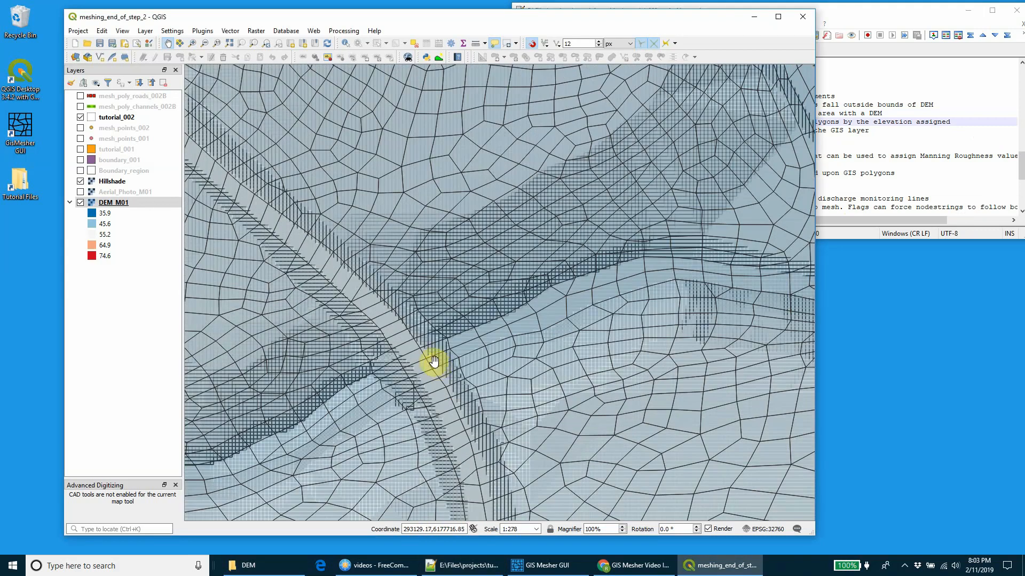
scroll(433, 363, "down", 1)
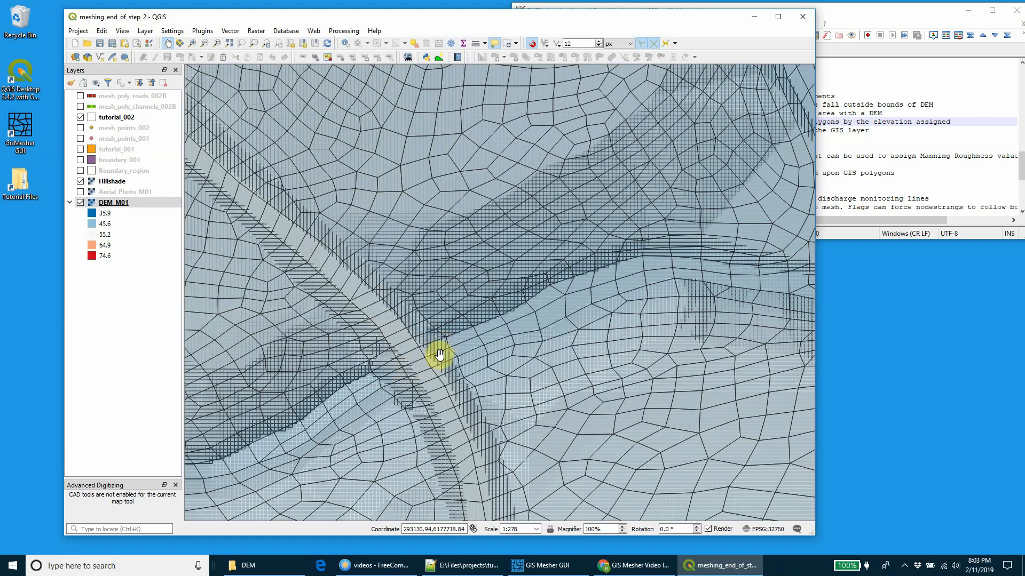
left_click_drag(393, 401, 423, 362)
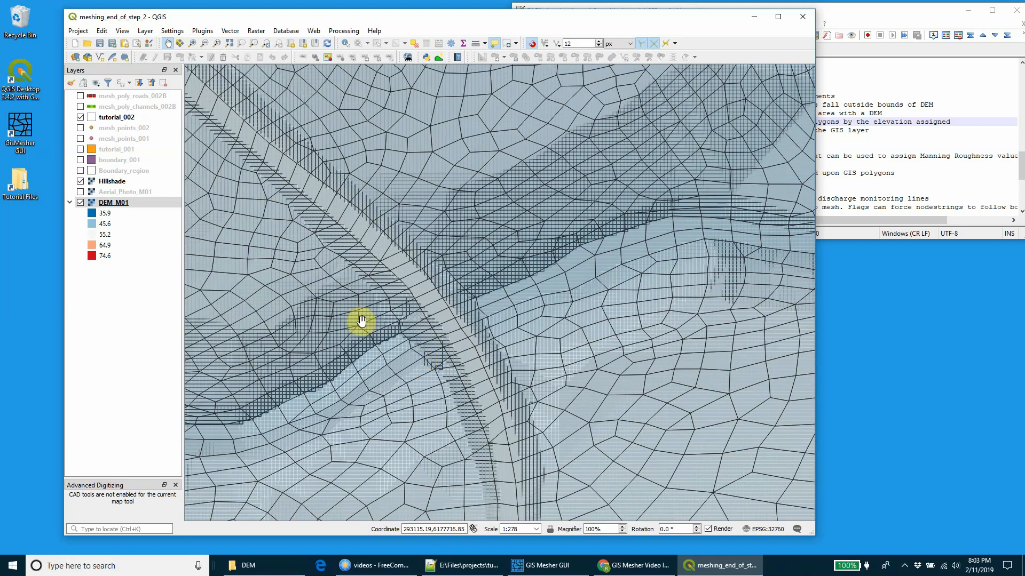
left_click(81, 181)
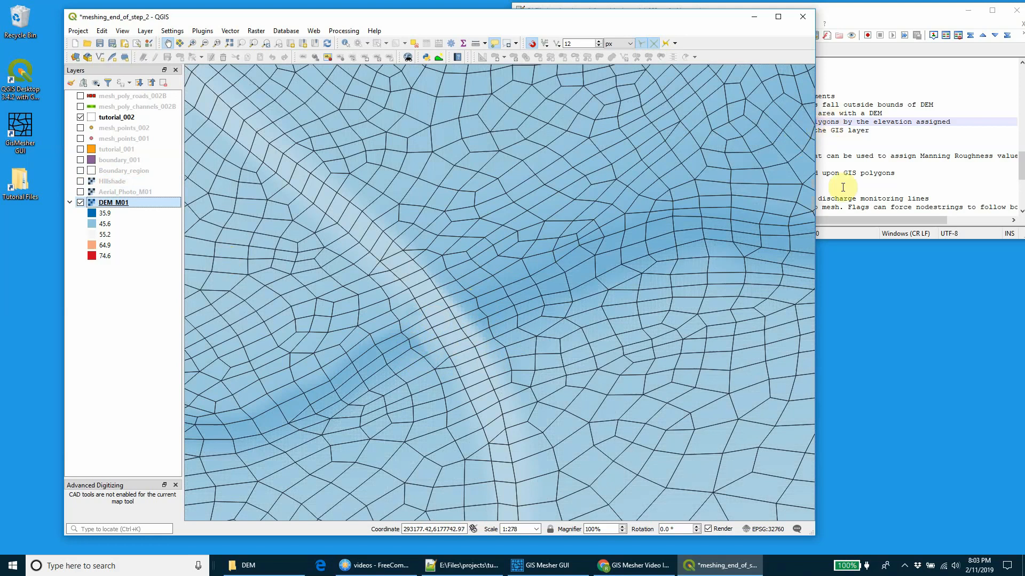
Step: Switch to GIS Mesher GUI, create a z_poly GIS file named z_poly_bridges_003, and minimise the window
left_click_drag(860, 239, 859, 251)
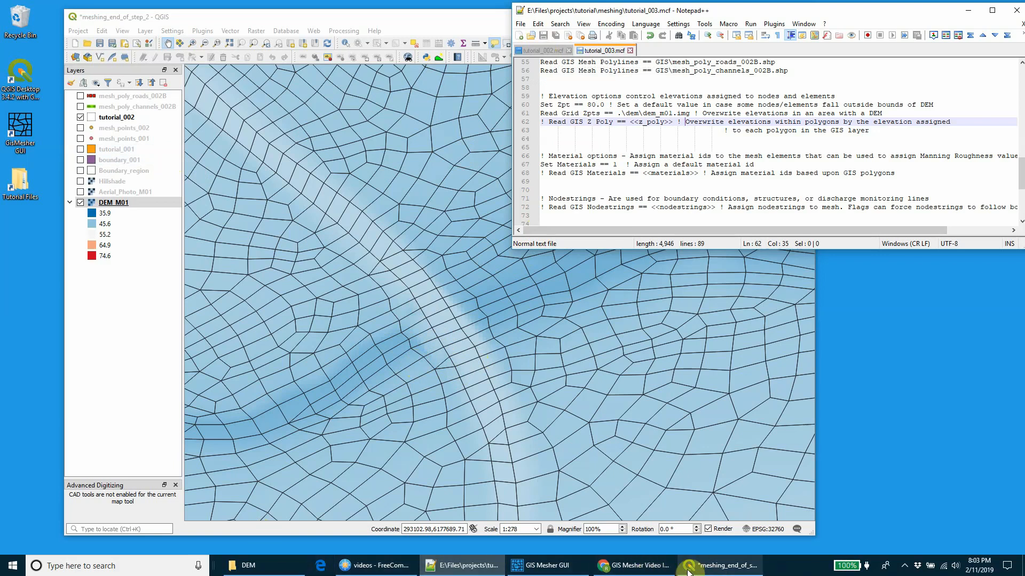
left_click(546, 565)
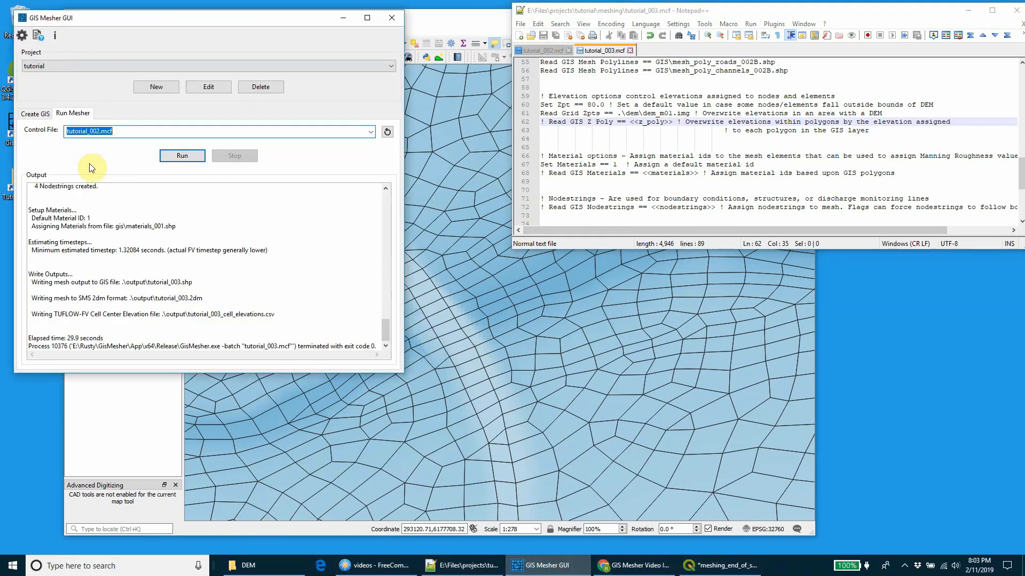
left_click(35, 114)
left_click(112, 135)
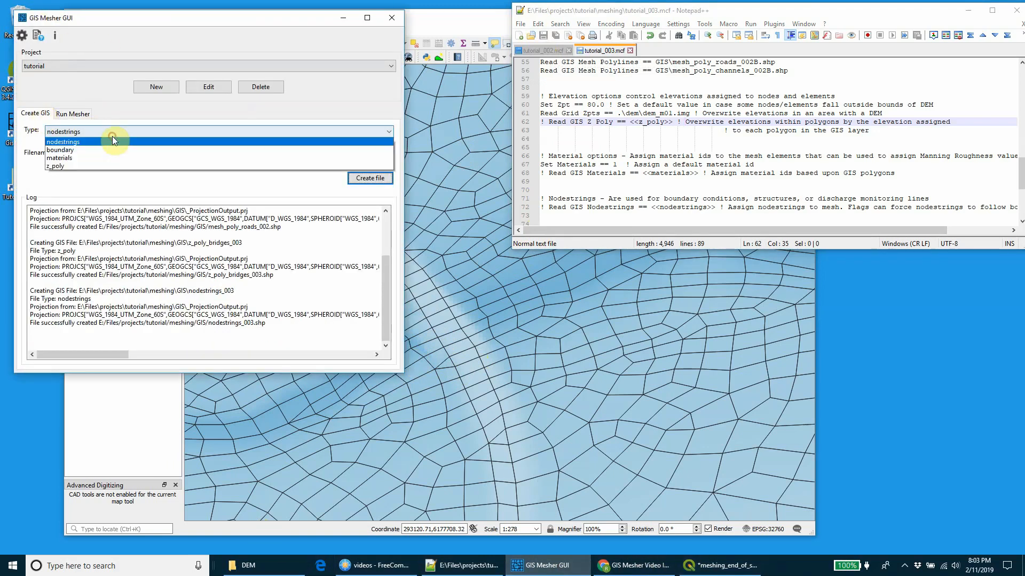
left_click(88, 175)
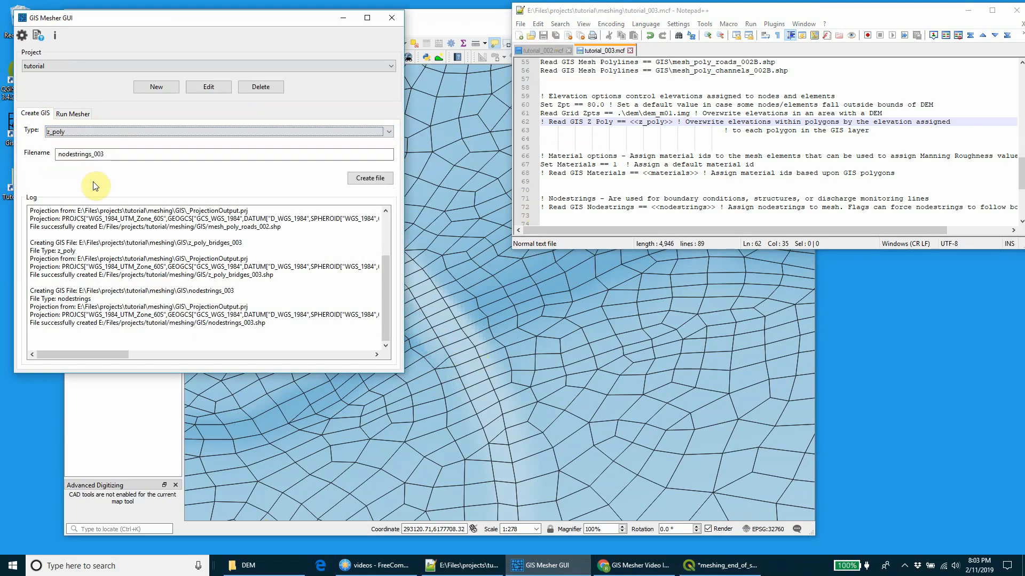
key("Tab")
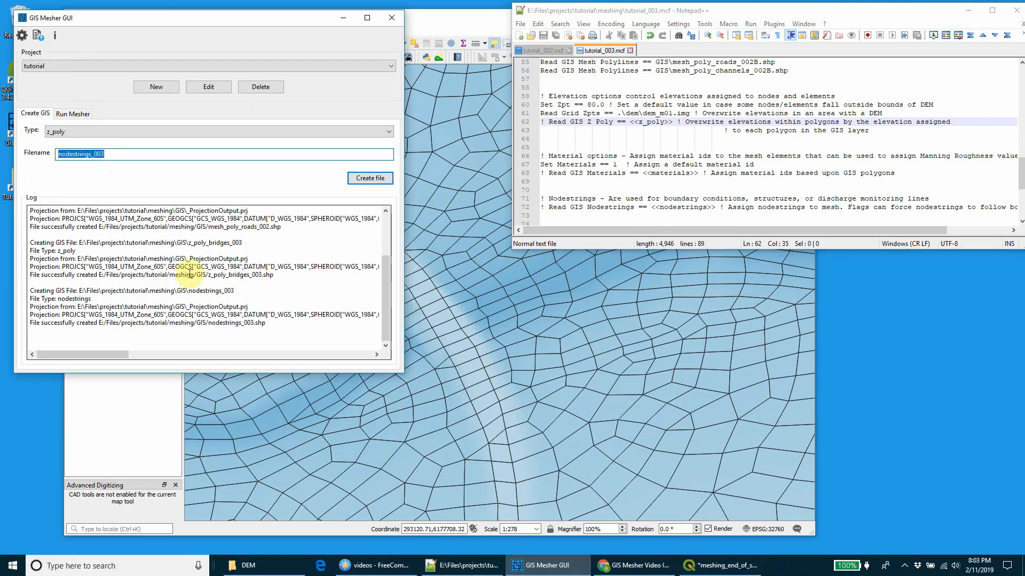
type("z_poly_bridge")
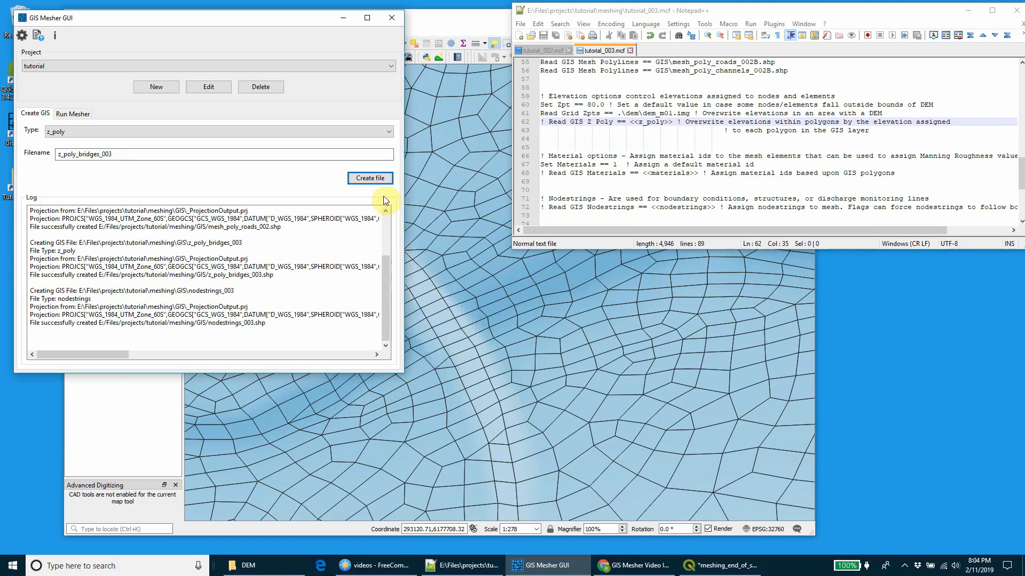
left_click(373, 179)
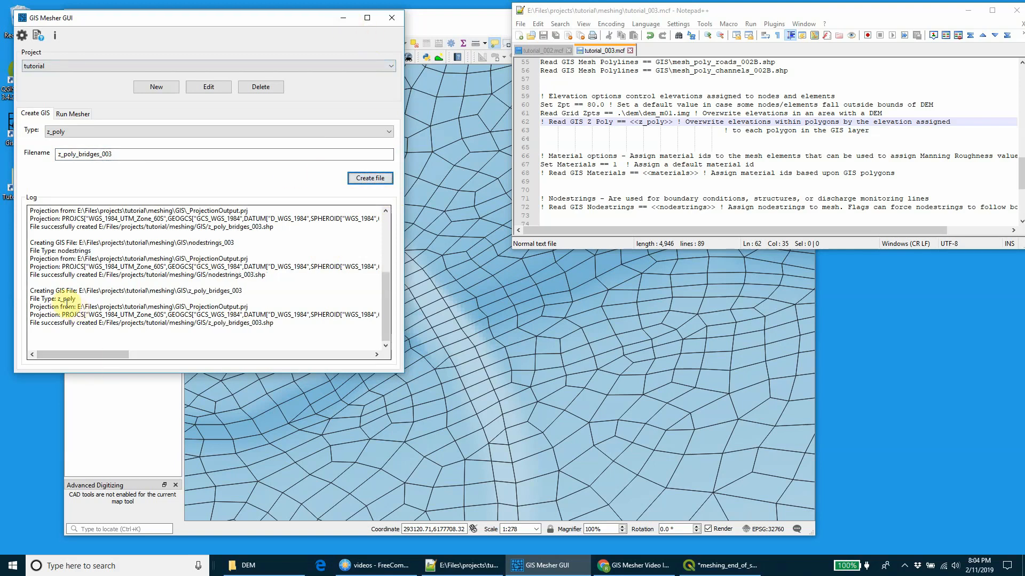
left_click(342, 18)
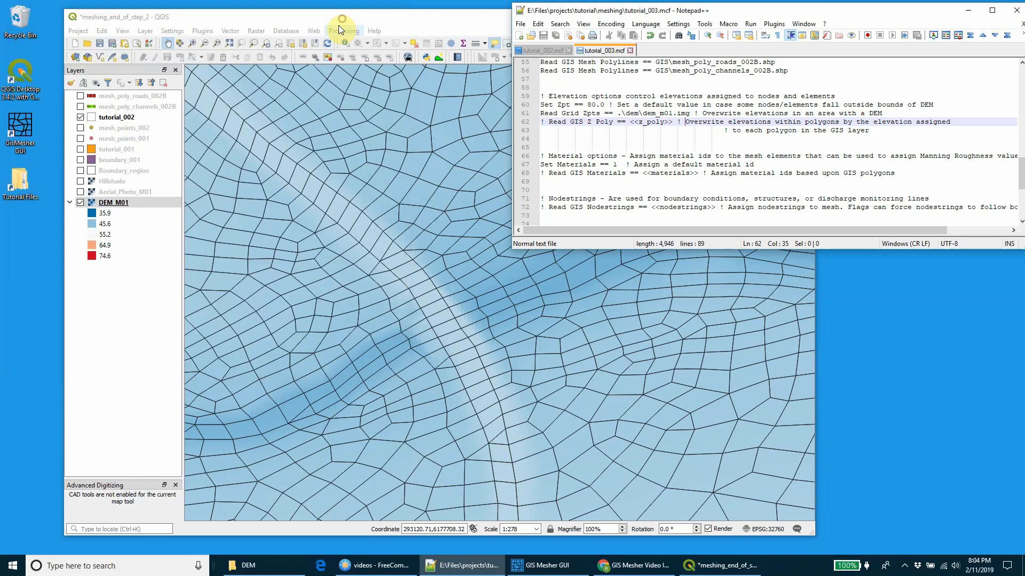
Step: Open the project's GIS folder and load z_poly_bridges_003.shp into the QGIS project above the tutorial_002 mesh layer
left_click(274, 565)
left_click(752, 295)
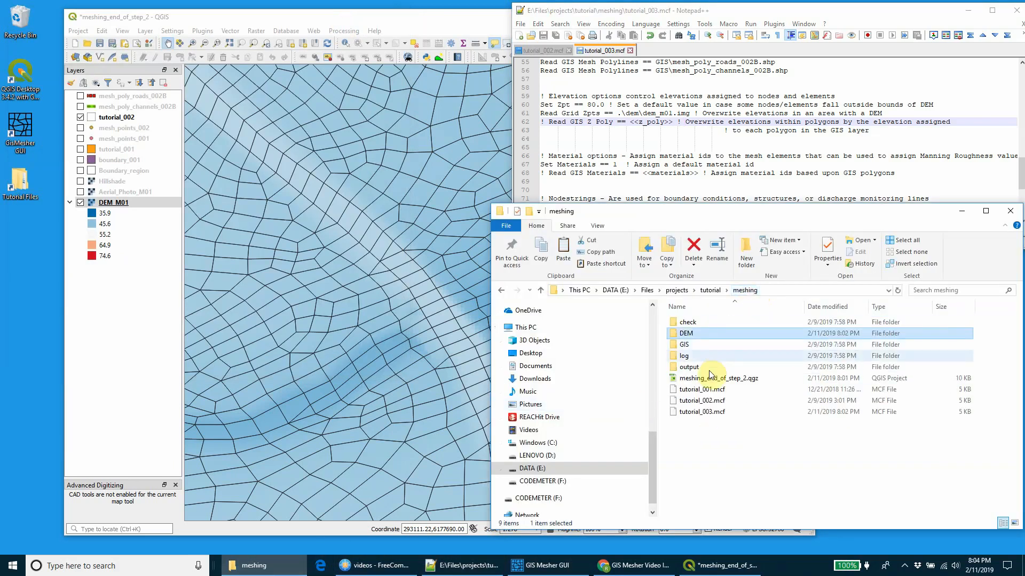
double_click(697, 346)
scroll(732, 406, "down", 6)
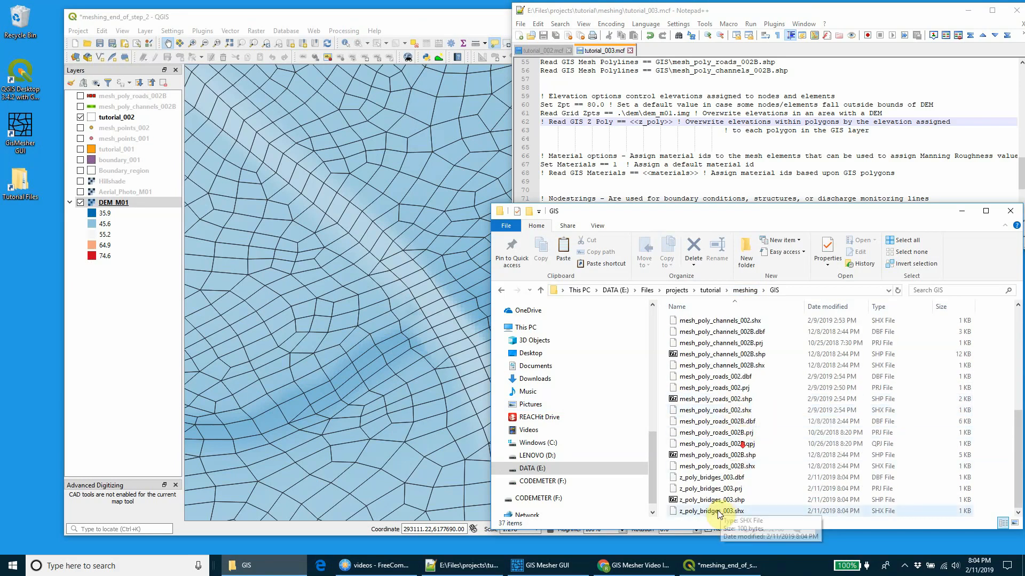
left_click_drag(714, 501, 127, 105)
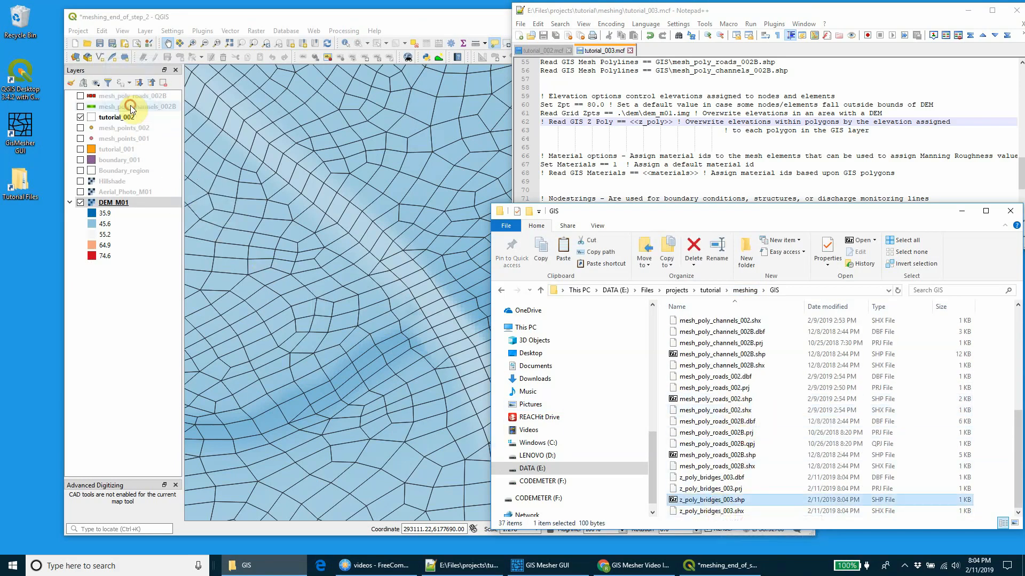
left_click_drag(119, 204, 114, 103)
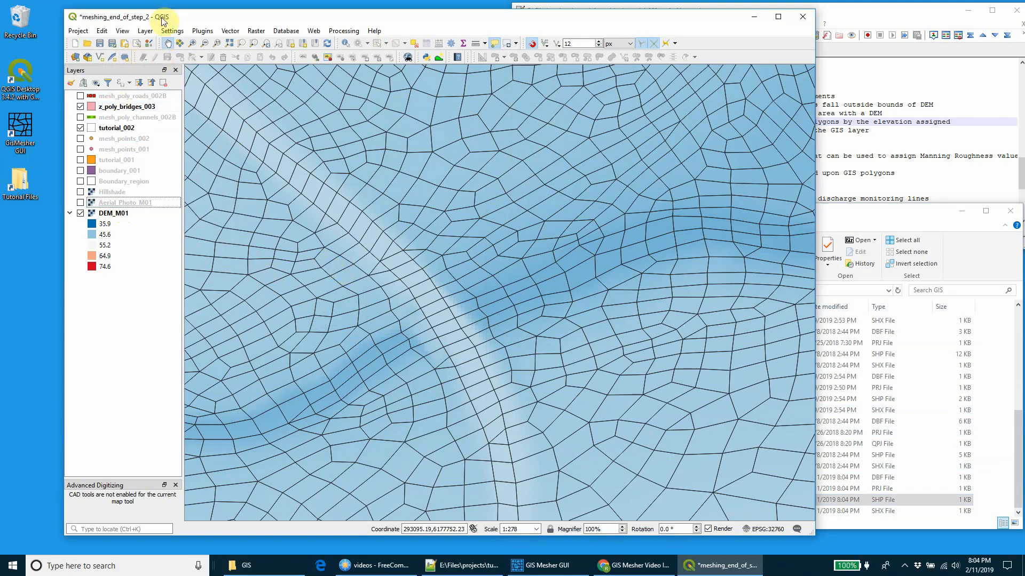
left_click_drag(160, 16, 156, 17)
Step: Enable editing on z_poly_bridges_003 and draw a four-corner polygon over the road embankment where it crosses the channel, with Elev 45
left_click(121, 108)
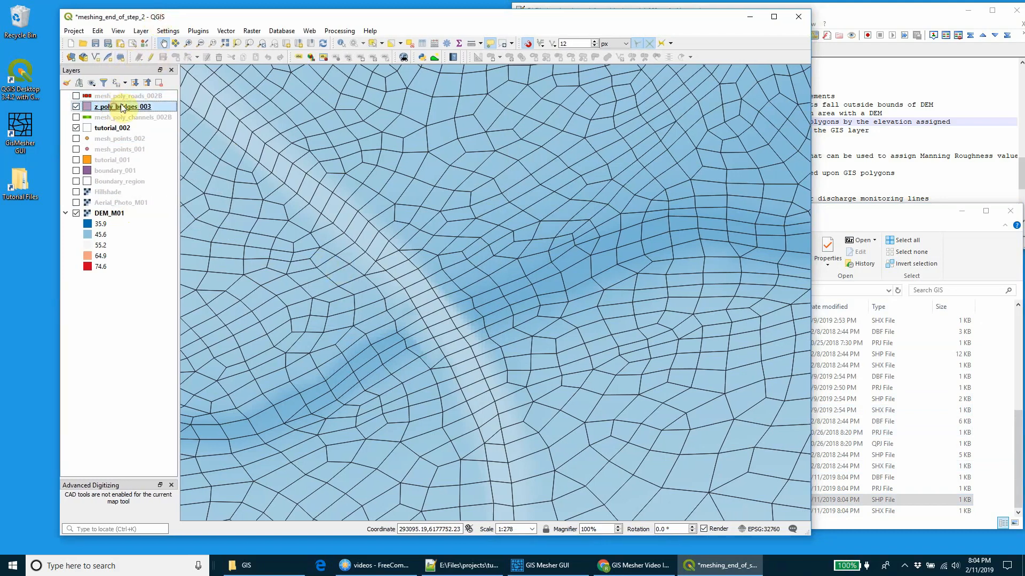
left_click(150, 57)
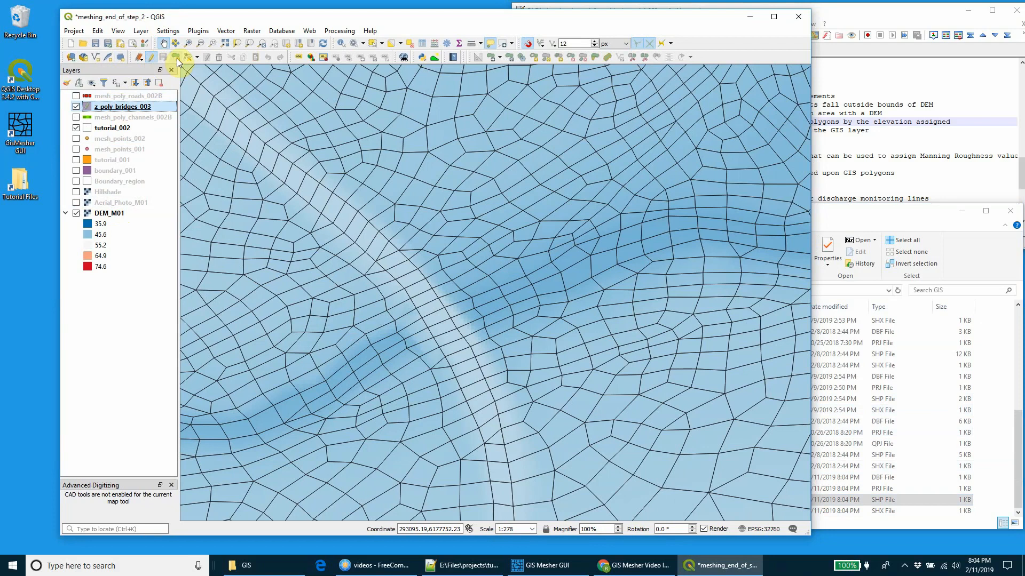
left_click(176, 58)
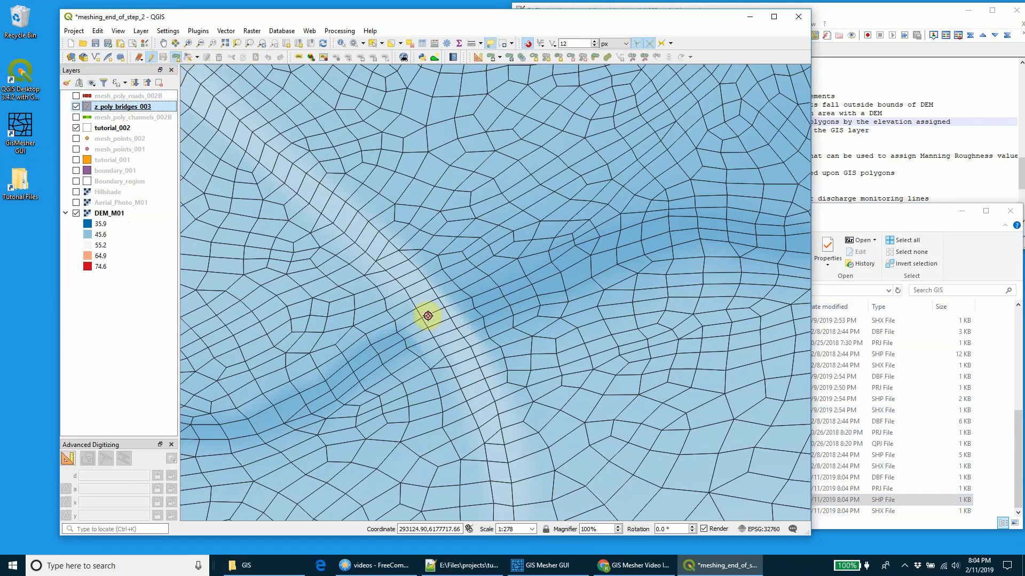
left_click(403, 368)
left_click(486, 327)
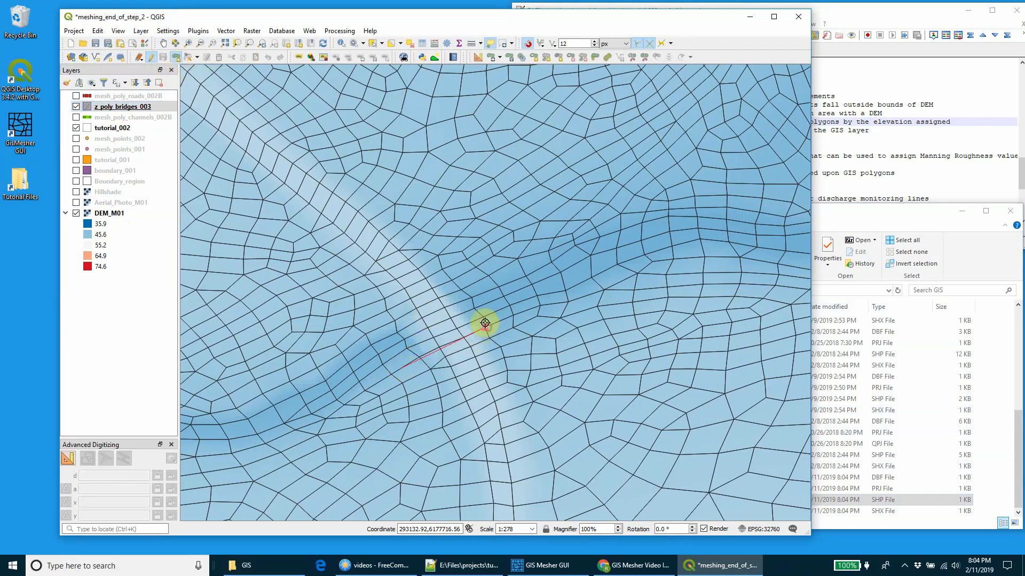
left_click(446, 299)
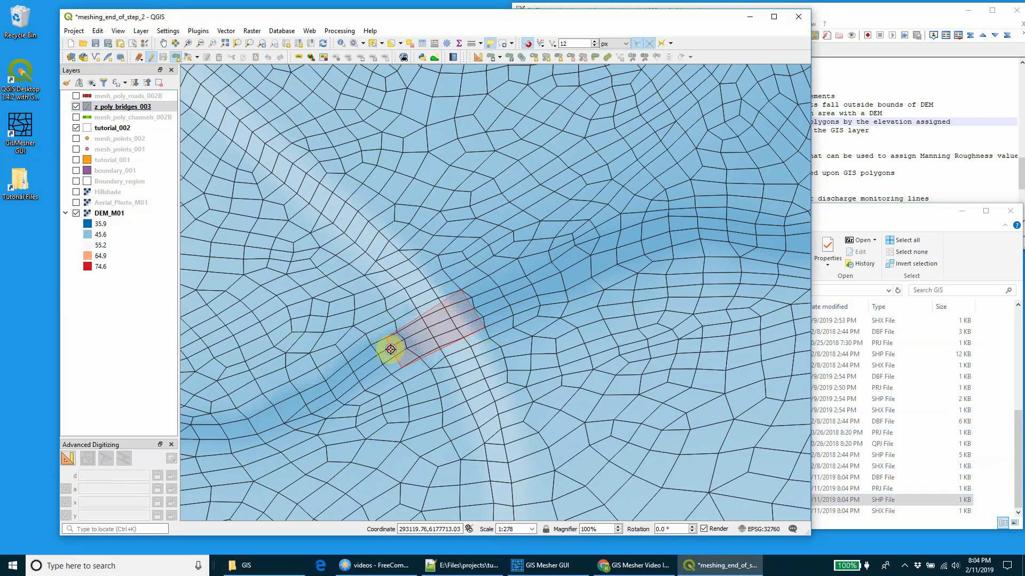
right_click(395, 346)
left_click(407, 238)
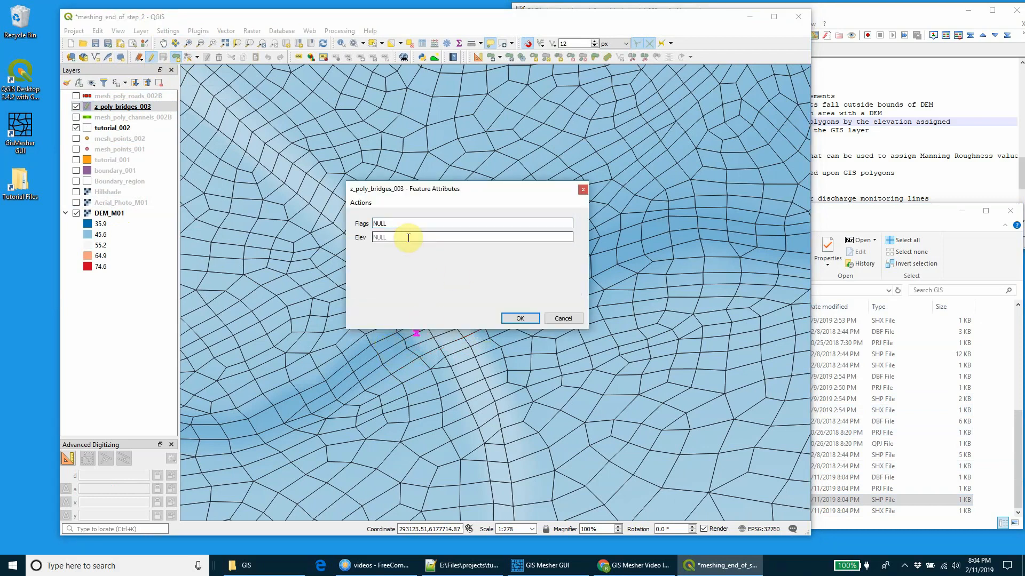
left_click(520, 318)
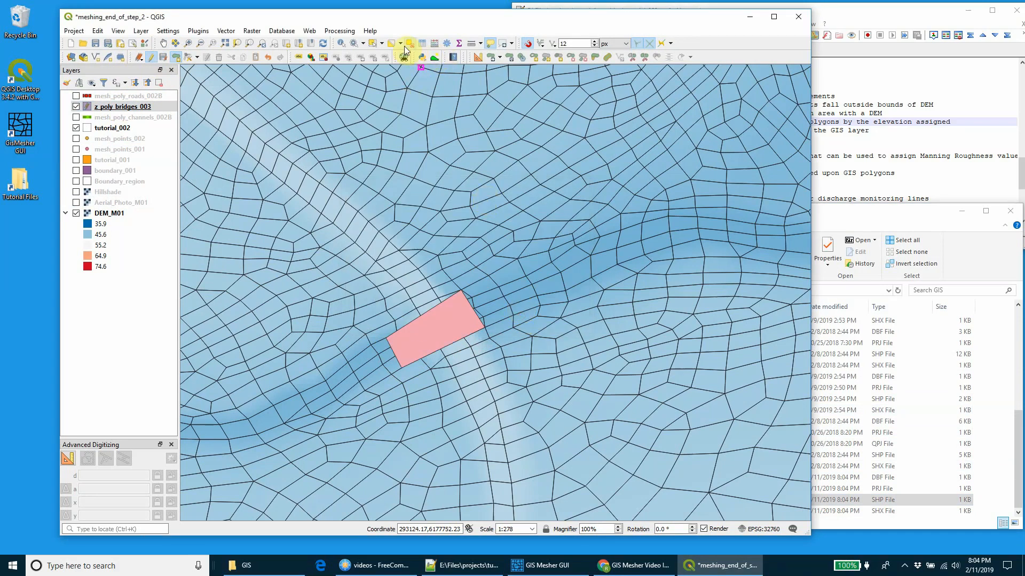
Step: Identify the DEM_M01 elevation in the channel just beyond the northeast end of the bridge polygon
left_click(341, 42)
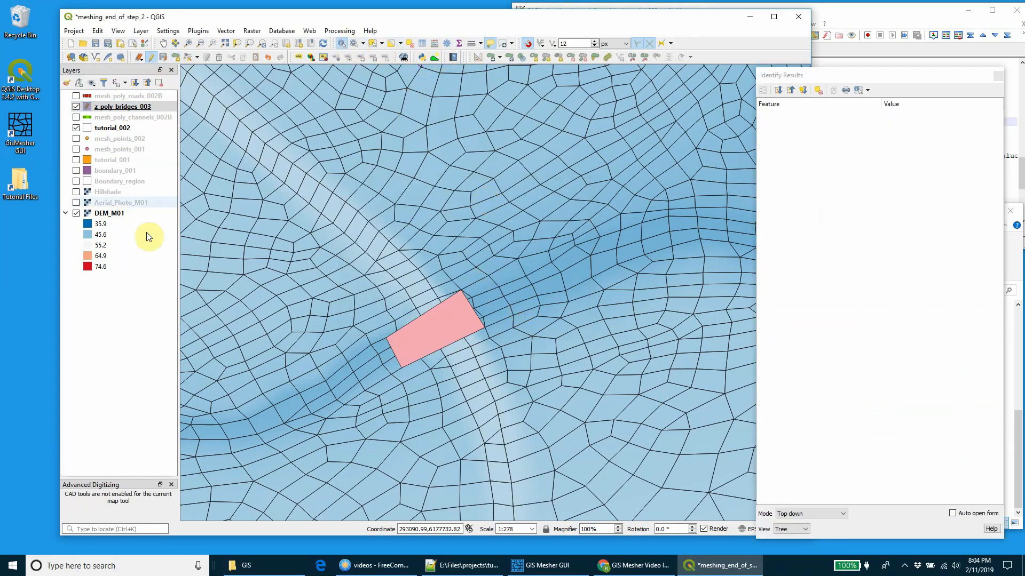
left_click(131, 213)
left_click(492, 312)
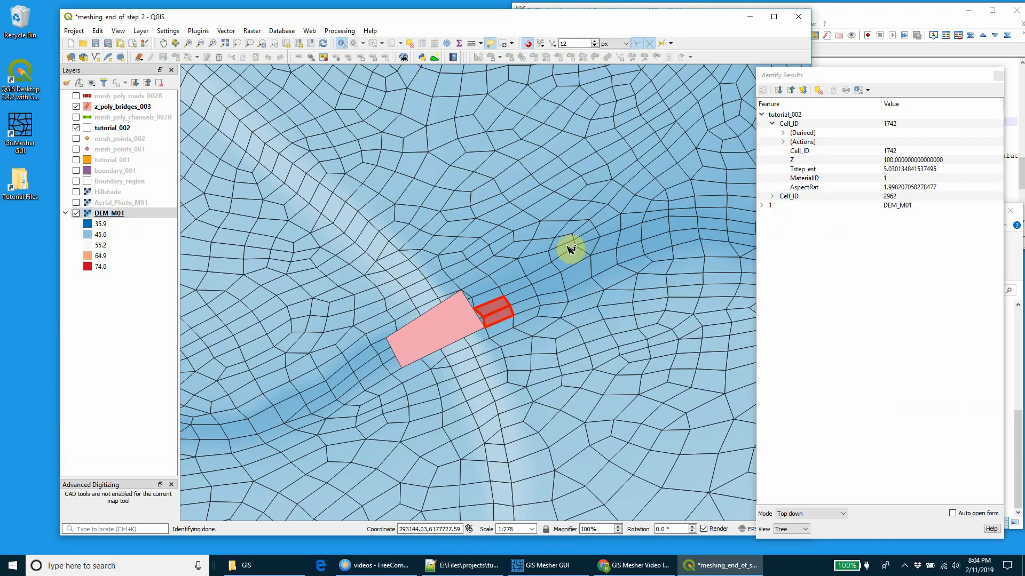
left_click(491, 300)
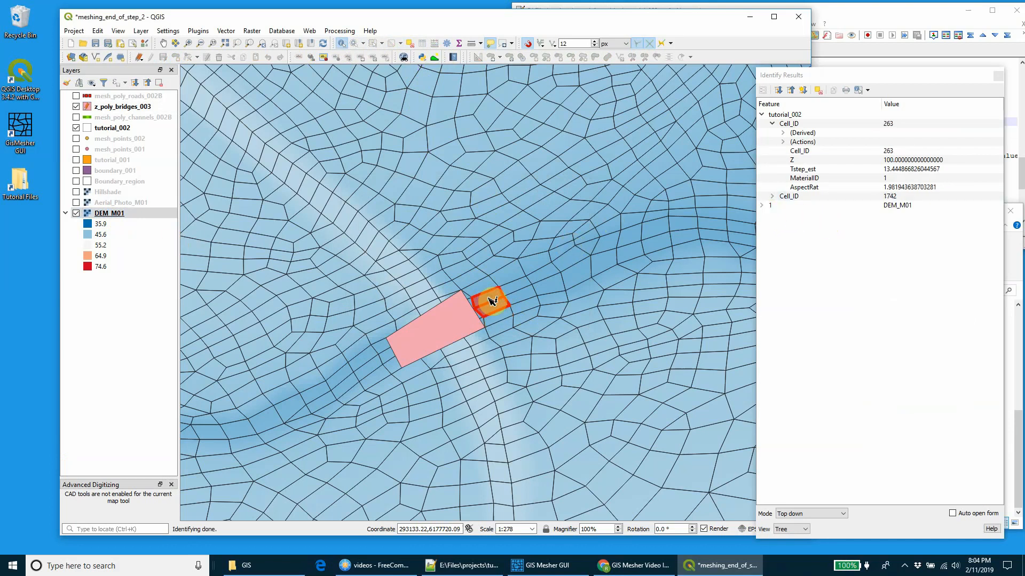
left_click(762, 115)
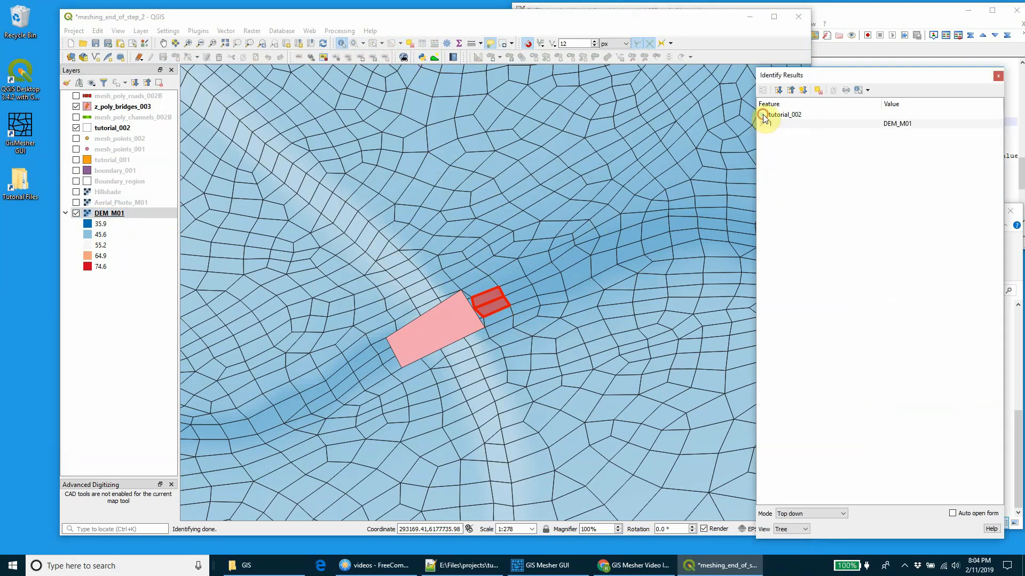
left_click(762, 124)
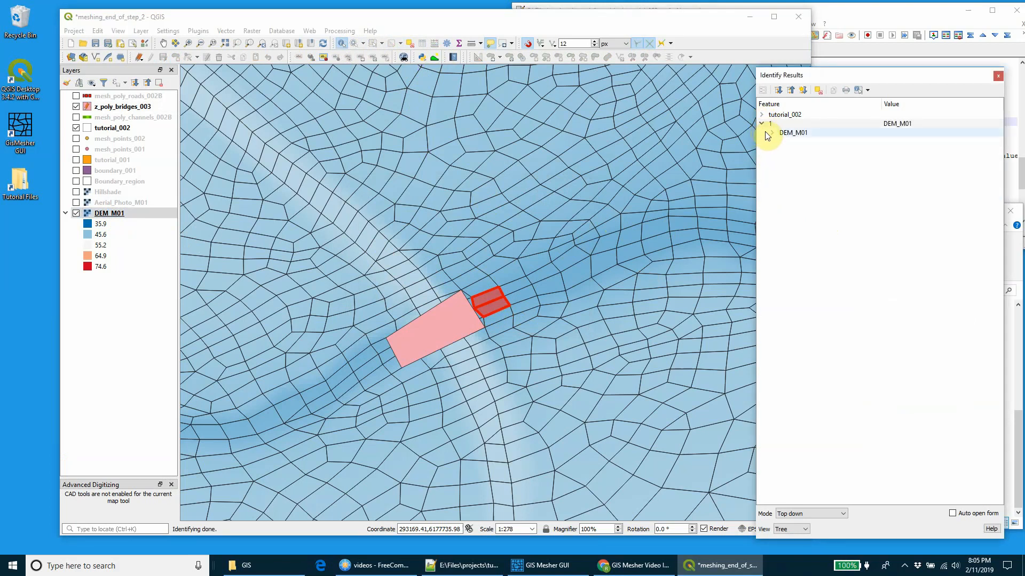
left_click(770, 133)
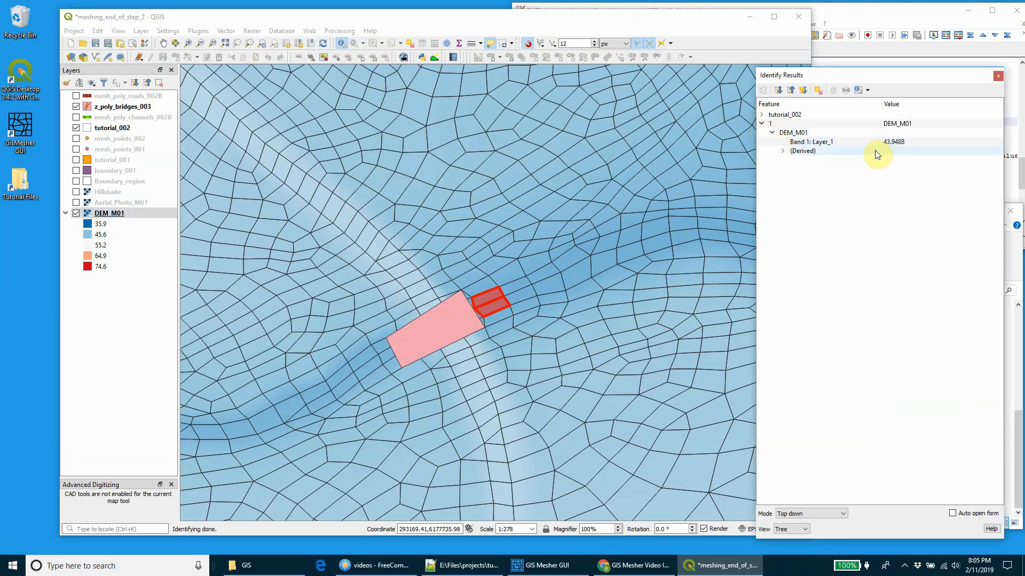
Step: Select the bridge polygon in the z_poly_bridges_003 layer and identify it to show its attributes
left_click(447, 314)
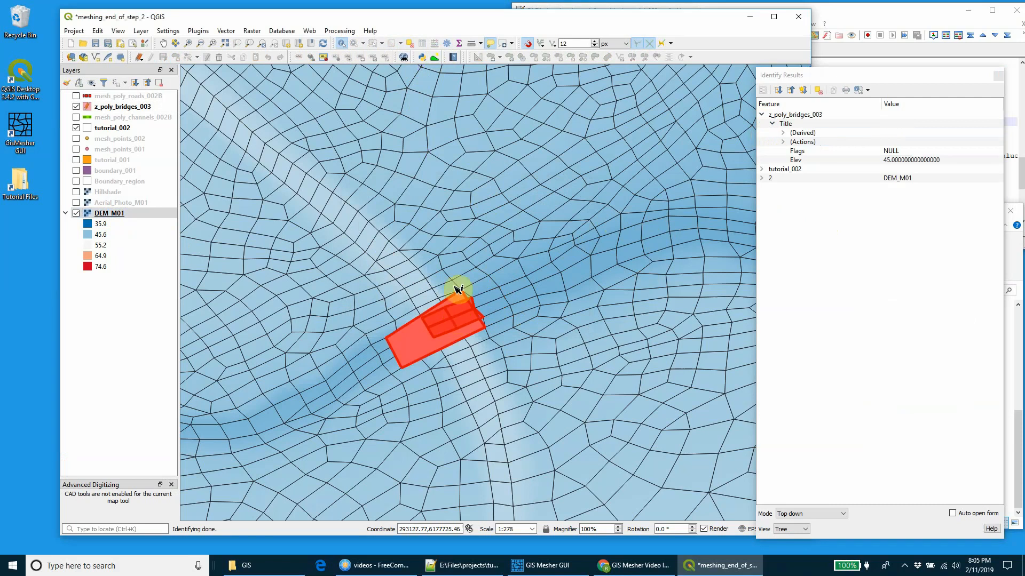
left_click(122, 106)
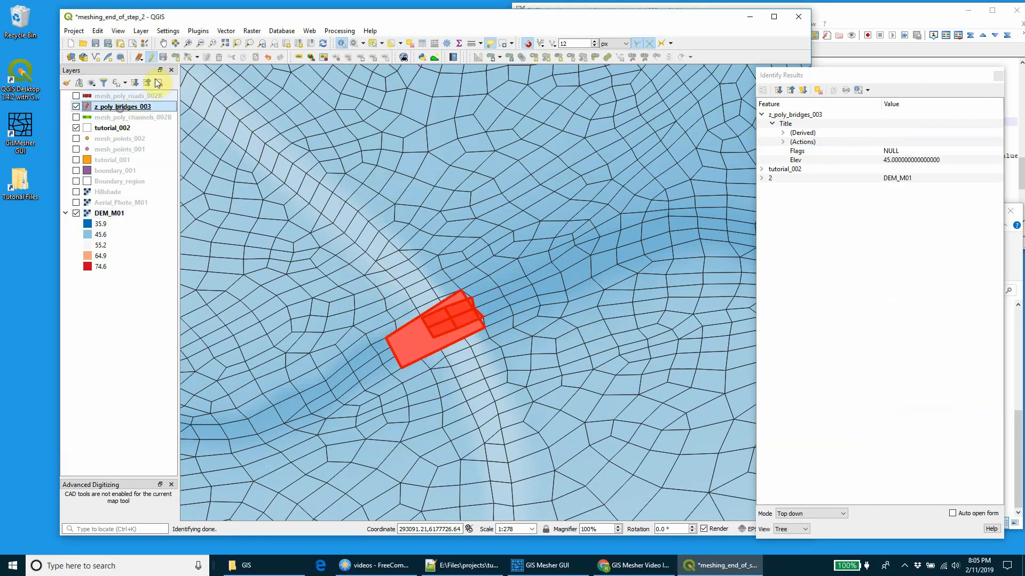
left_click(373, 43)
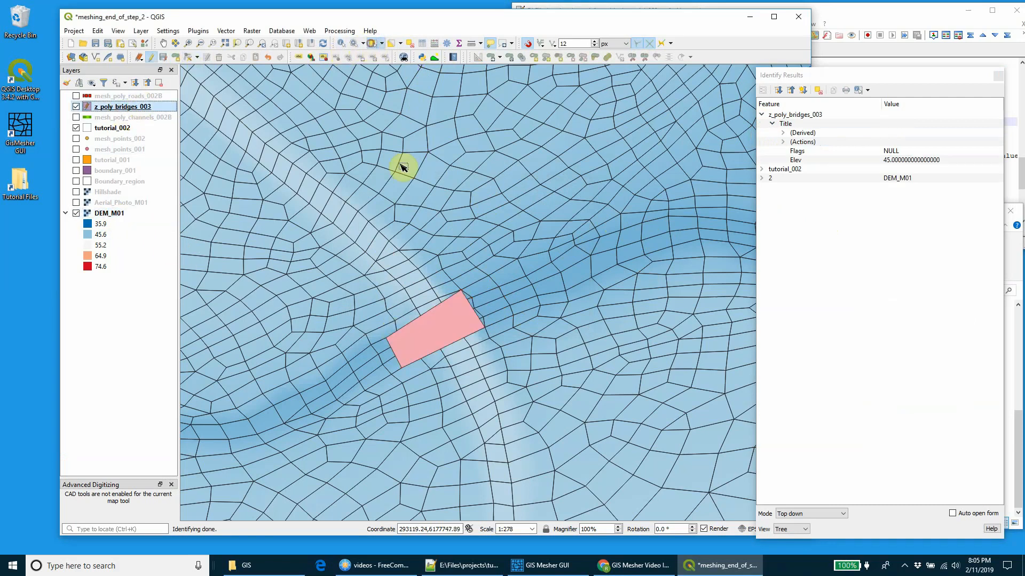
left_click(442, 333)
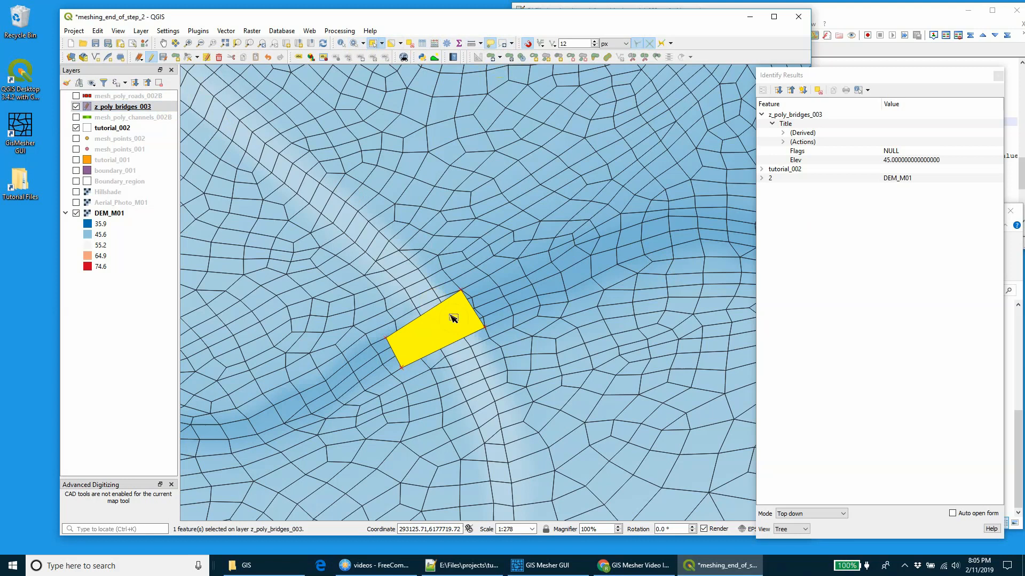
left_click(340, 43)
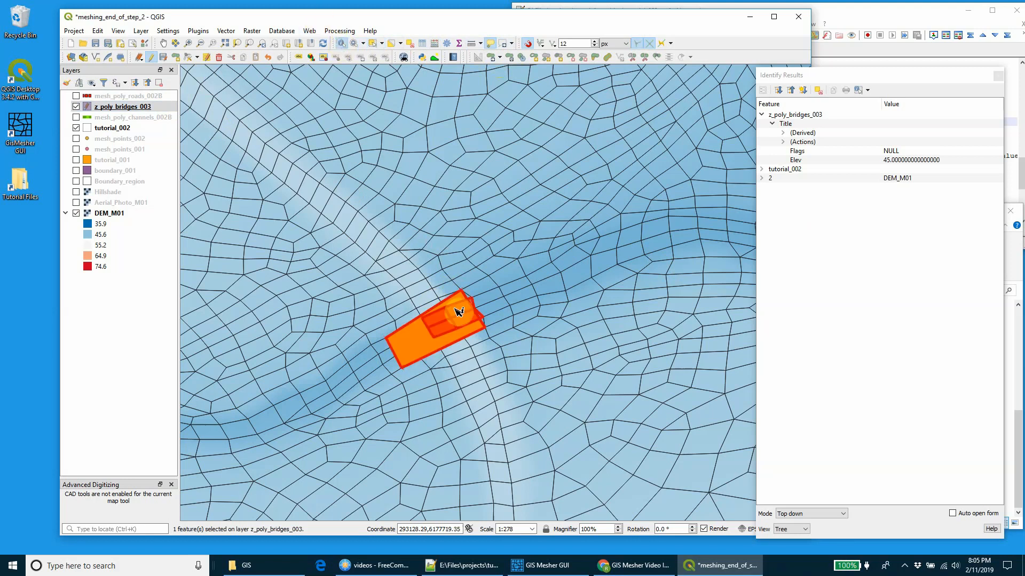
left_click(423, 342)
left_click(468, 320)
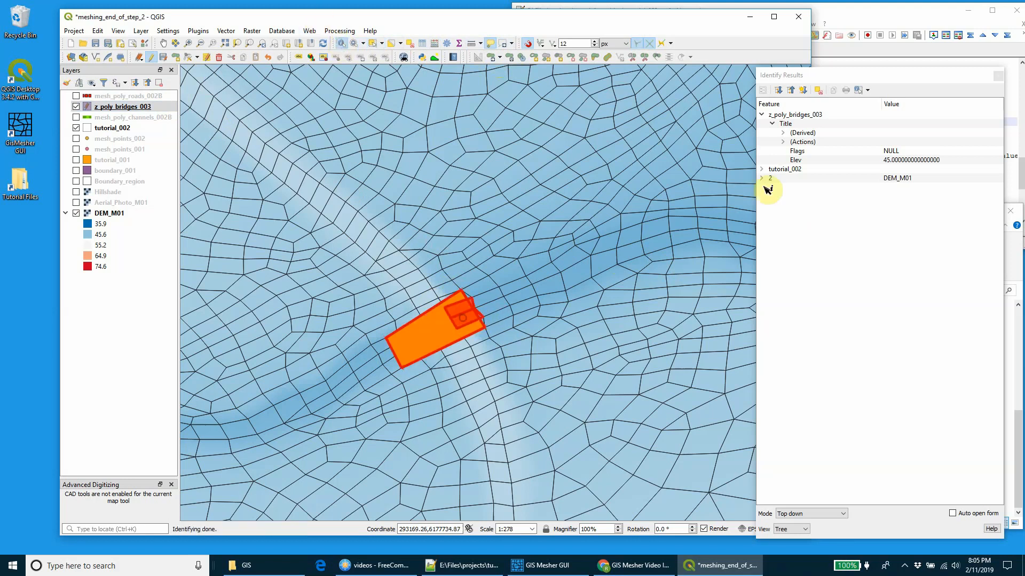
Step: Open the bridge polygon's feature form, set Elev to 44, and close the identify results
right_click(796, 159)
left_click(820, 166)
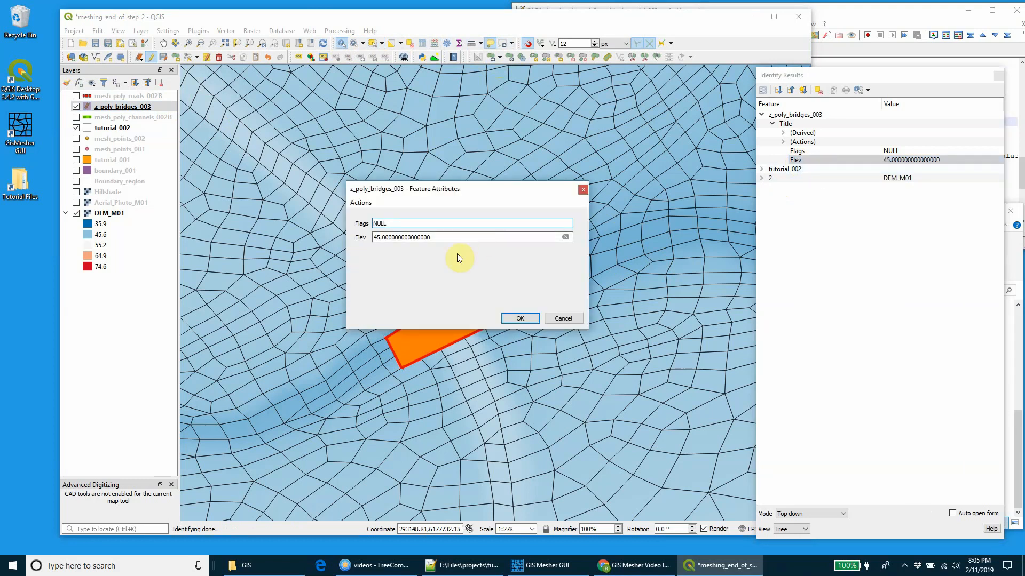
left_click(458, 238)
left_click_drag(447, 238, 363, 238)
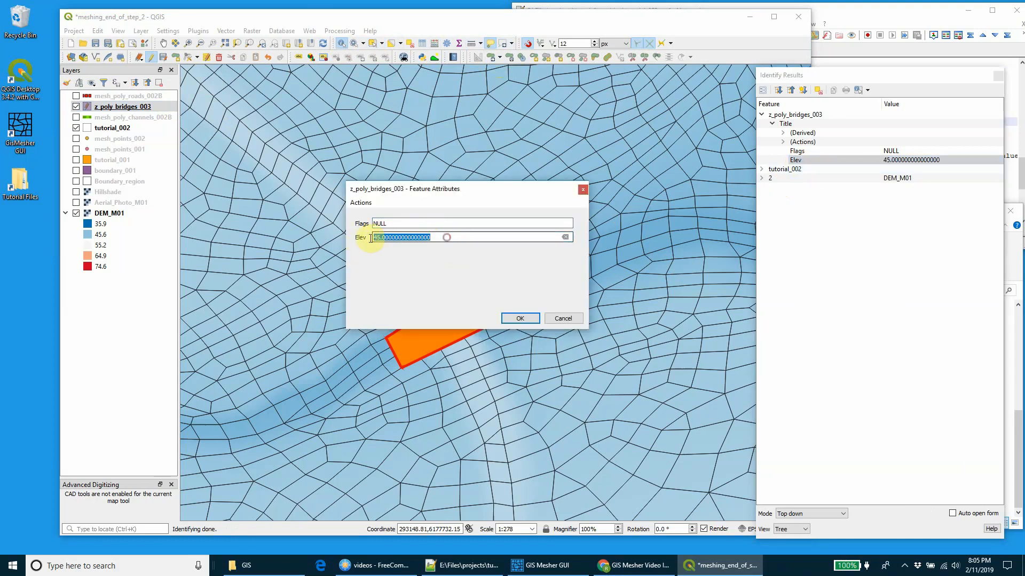
type("44")
key("Return")
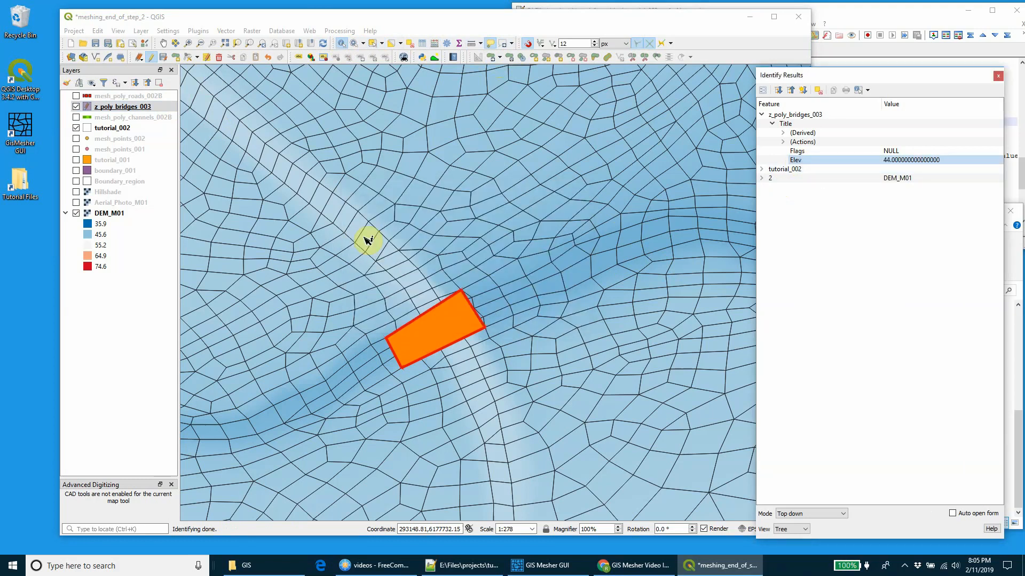
left_click(998, 78)
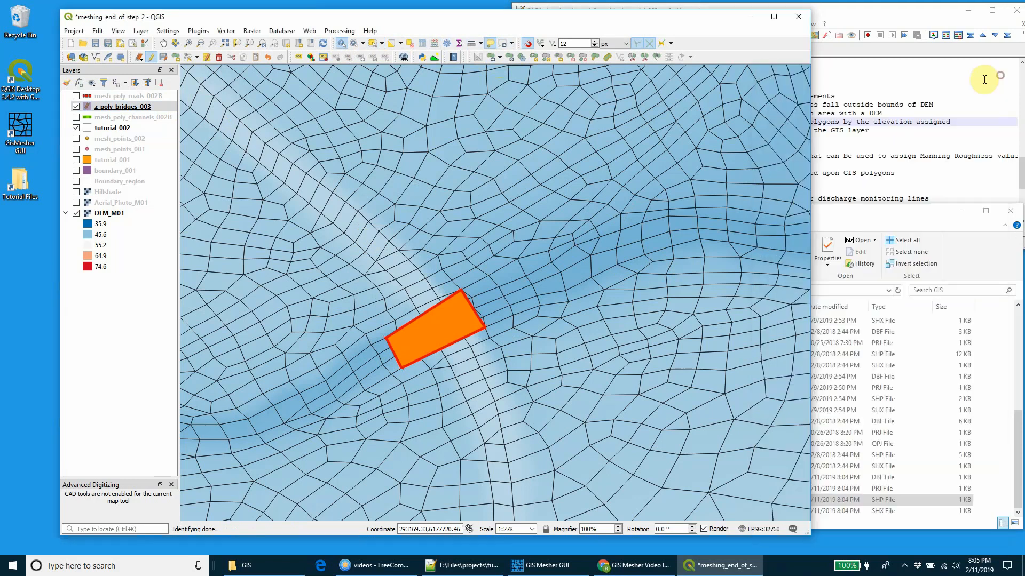
Step: Identify the DEM_M01 elevation in the channel just south of the second road embankment crossing, north of the first bridge polygon
scroll(537, 290, "down", 2)
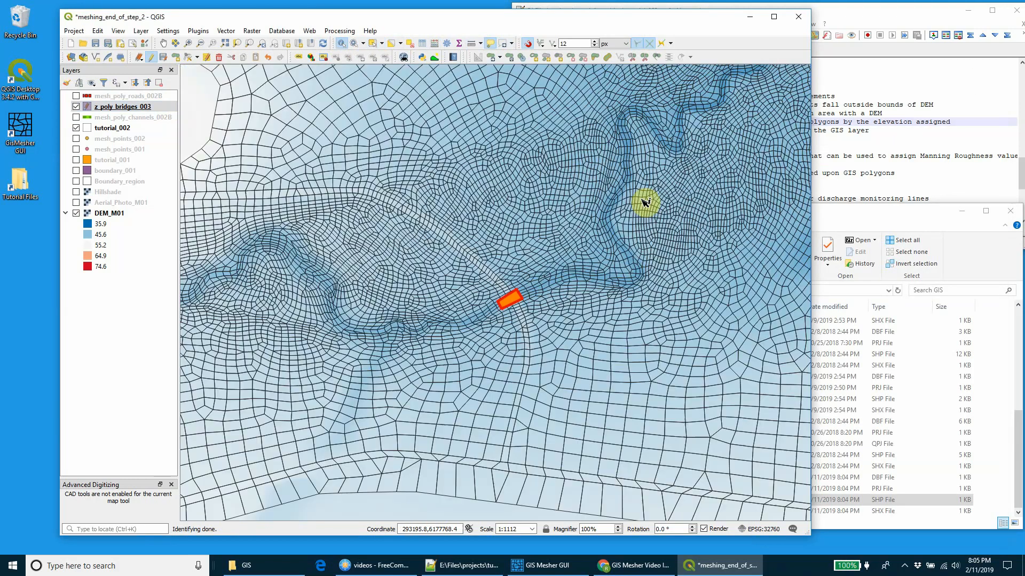
left_click_drag(644, 207, 526, 333)
scroll(581, 285, "down", 2)
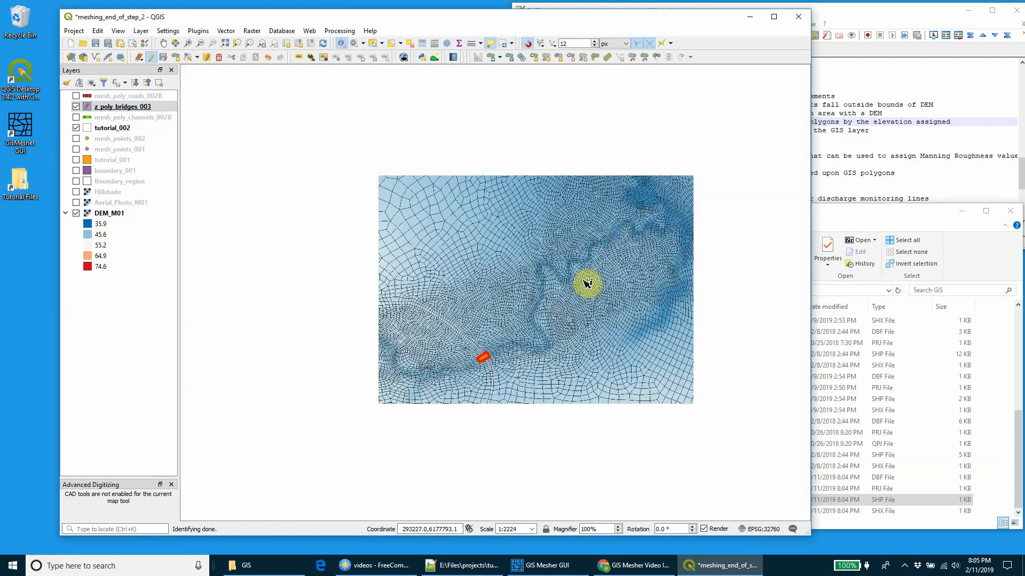
left_click_drag(643, 208, 565, 370)
scroll(536, 240, "up", 3)
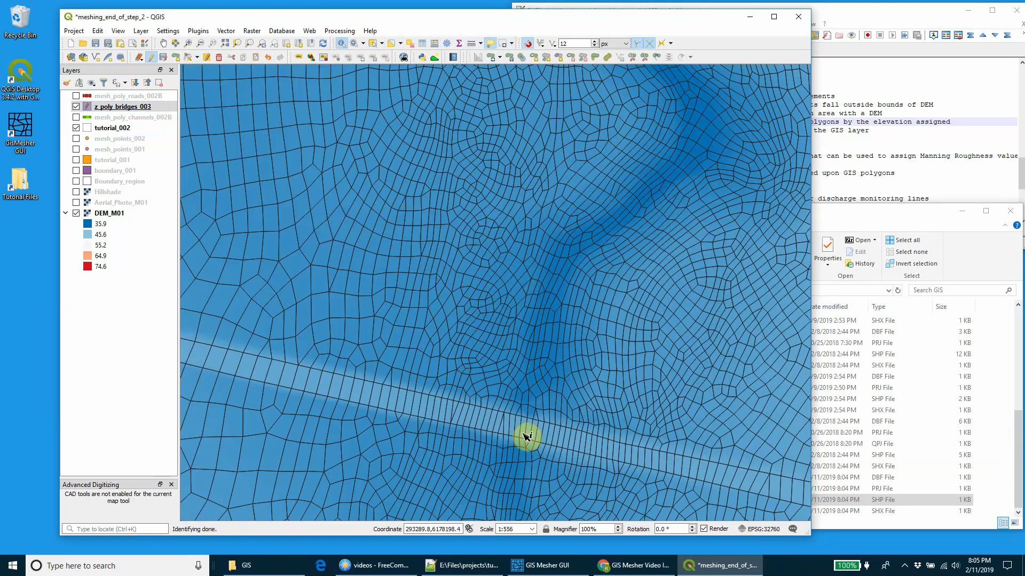
left_click_drag(523, 435, 535, 297)
scroll(526, 247, "up", 1)
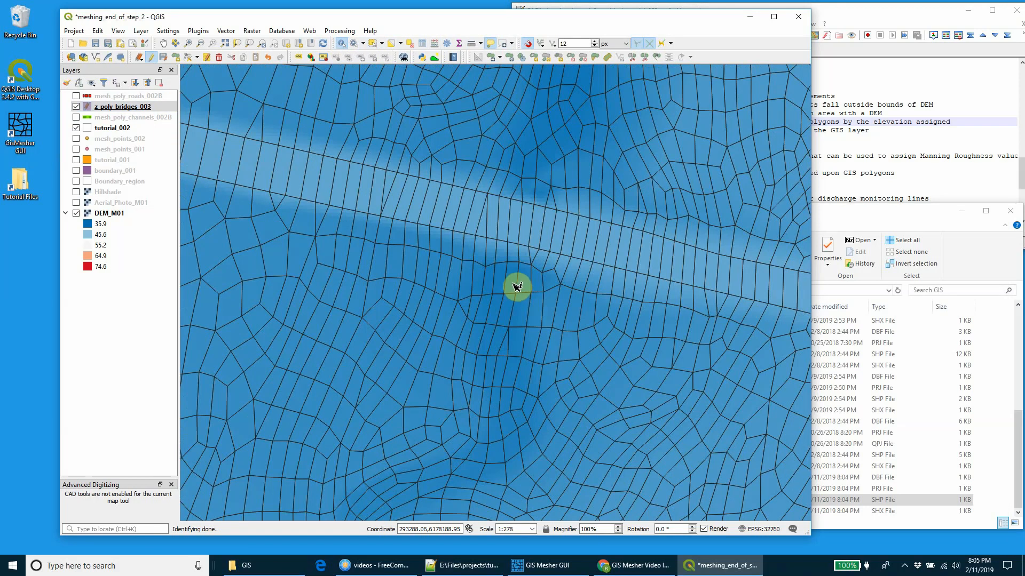
left_click(517, 288)
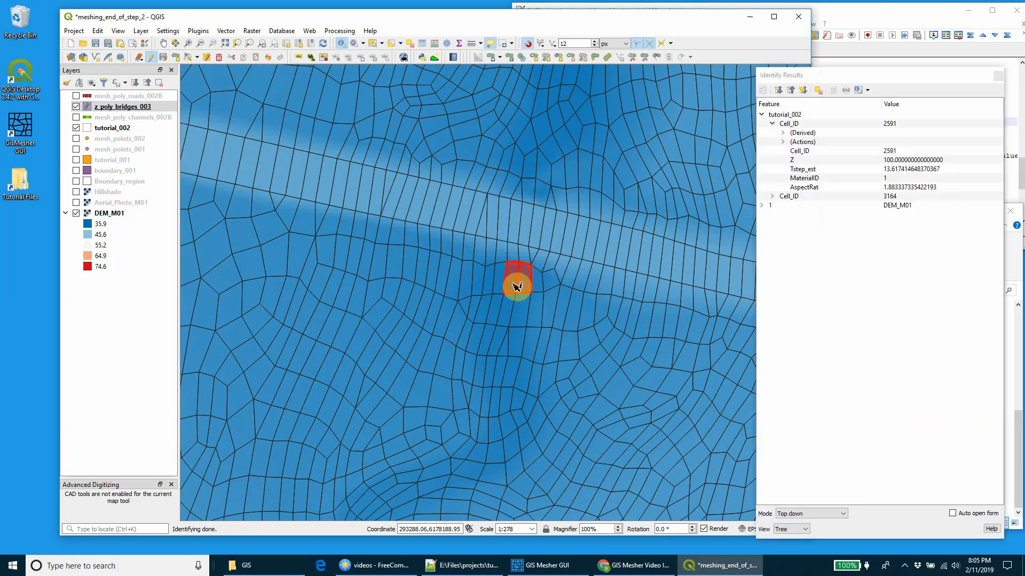
left_click(761, 206)
left_click(771, 214)
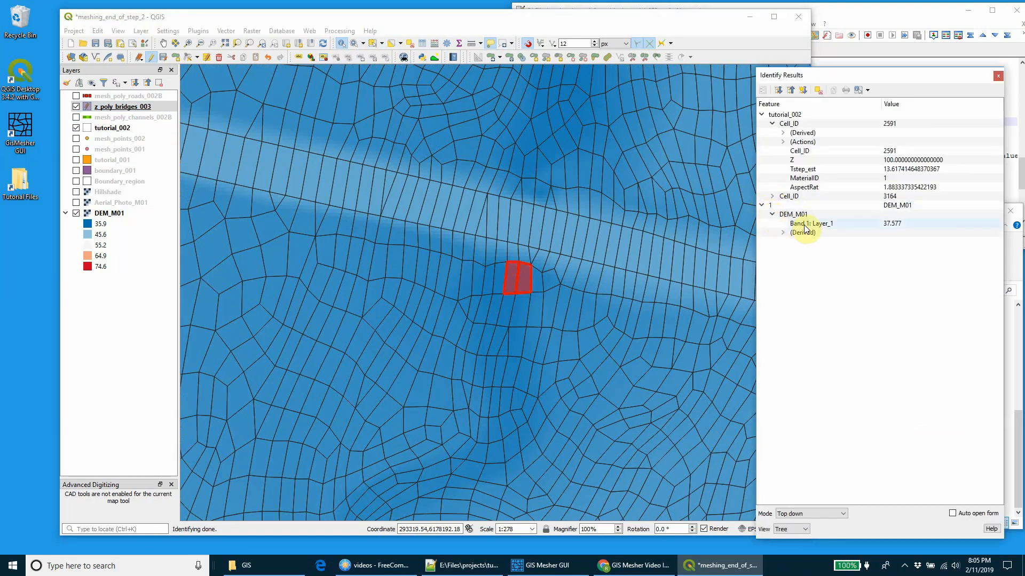
left_click(762, 114)
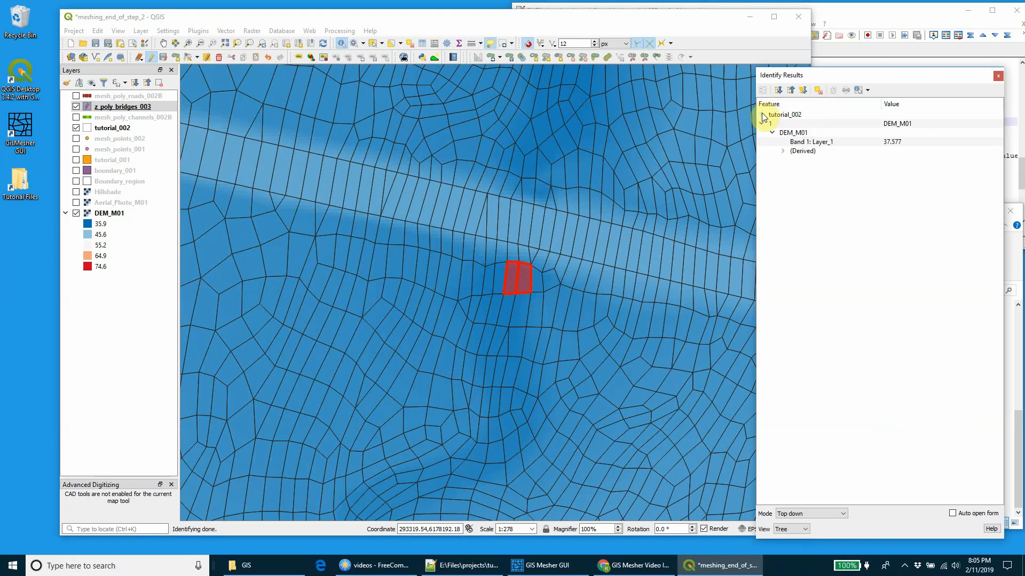
left_click(998, 76)
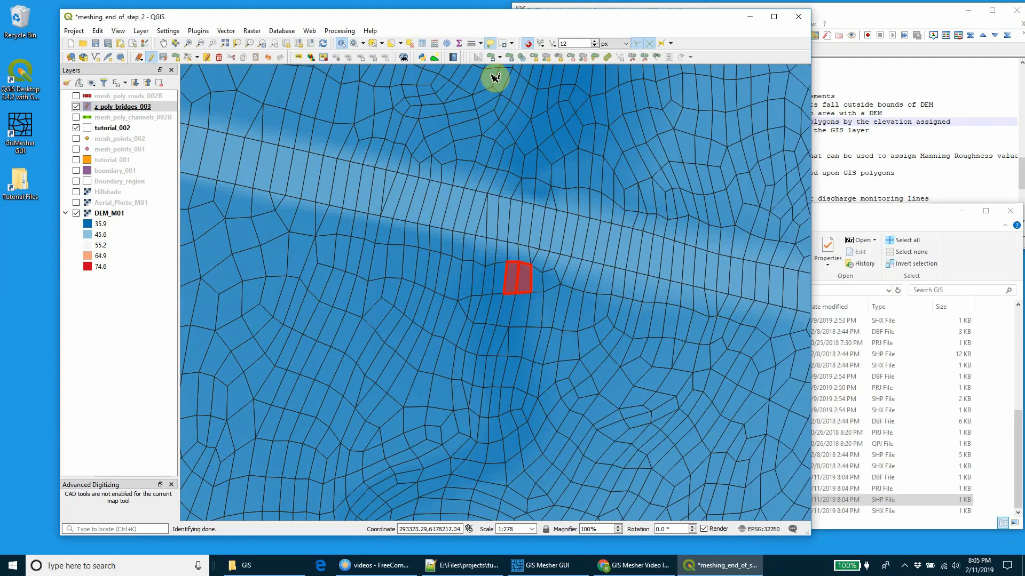
Step: Clear the selection and draw a four-corner polygon in z_poly_bridges_003 over the road embankment at the northern channel crossing
left_click(408, 46)
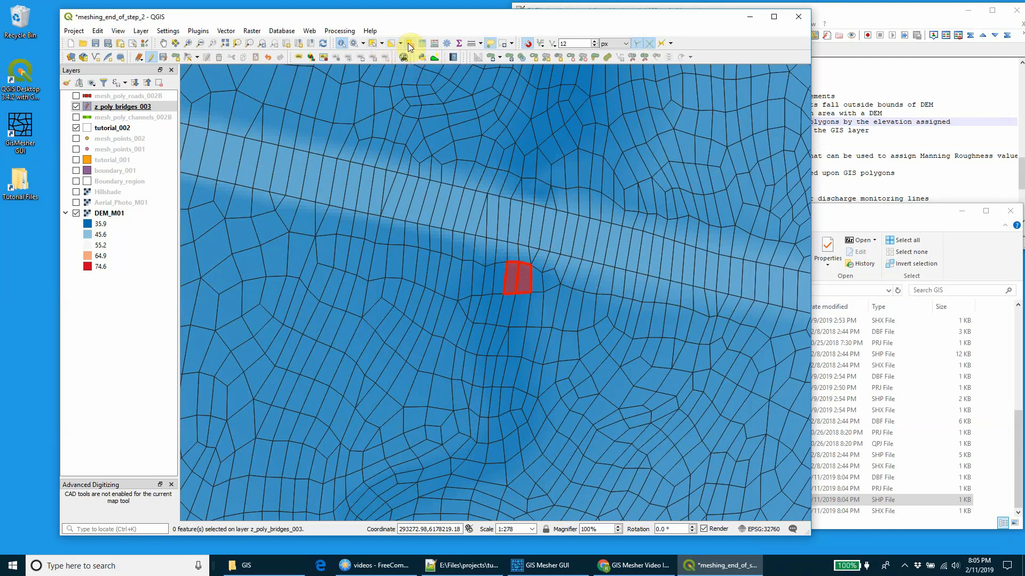
left_click(107, 129)
left_click(110, 107)
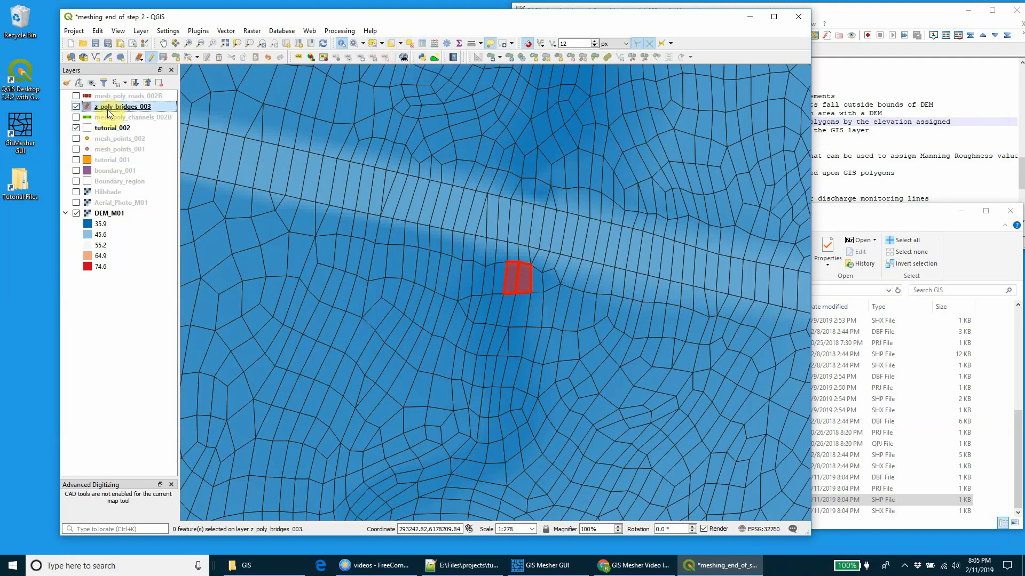
left_click(175, 57)
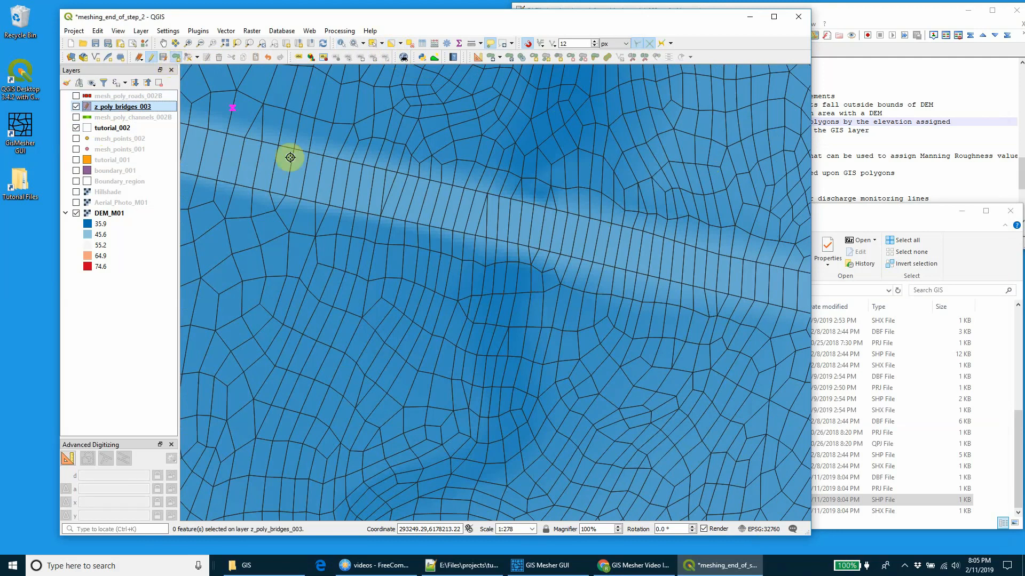
left_click(542, 294)
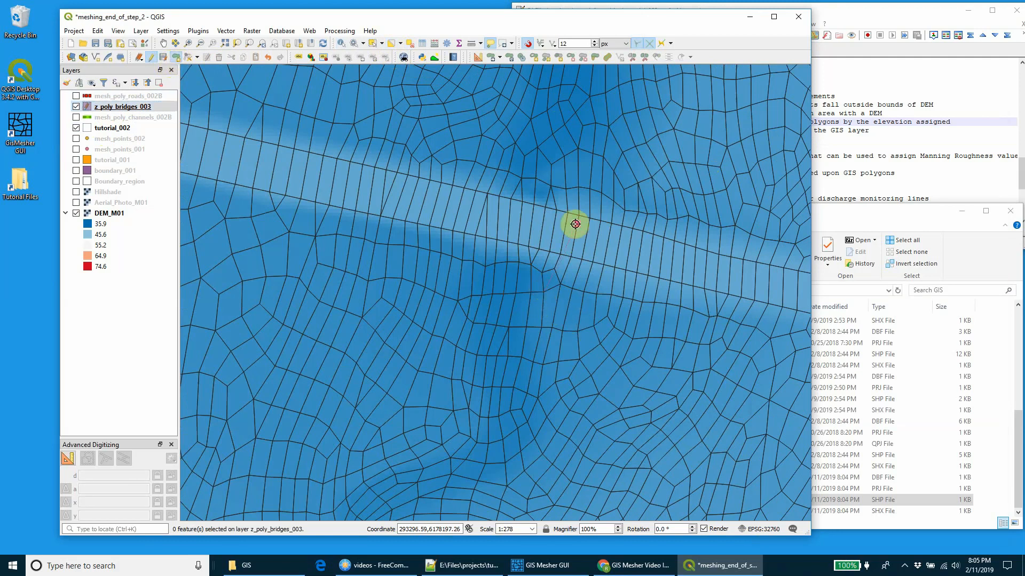
left_click(565, 198)
left_click(491, 184)
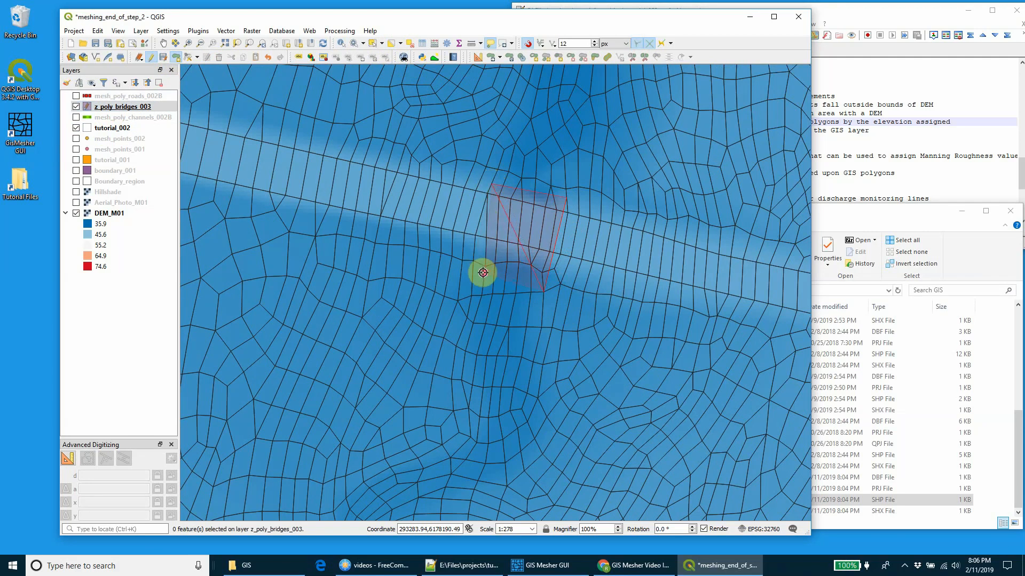
right_click(483, 273)
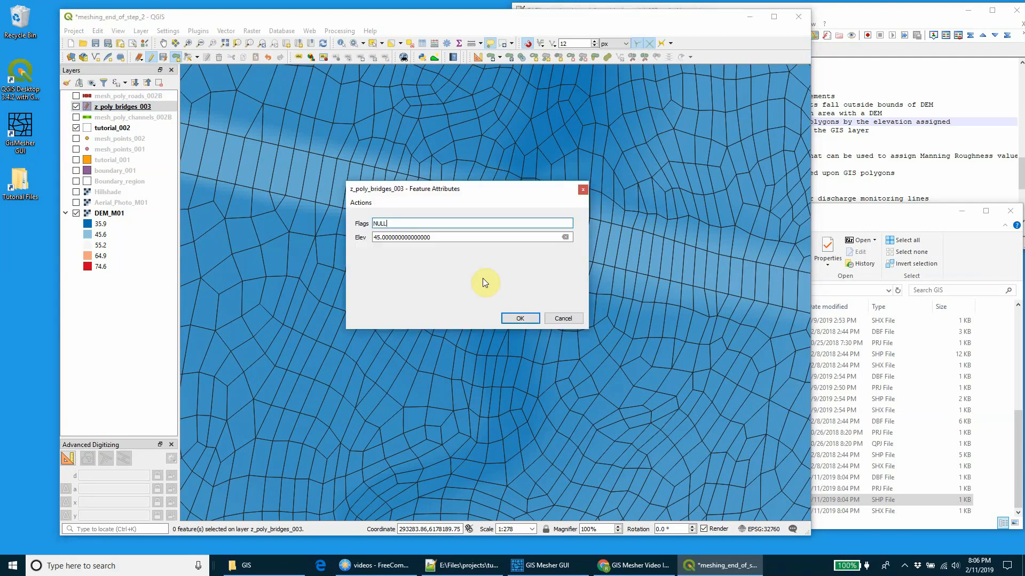
Step: Replace the new polygon's default Elev with one close to the channel elevation, save the layer edits and end editing
left_click(416, 237)
double_click(416, 237)
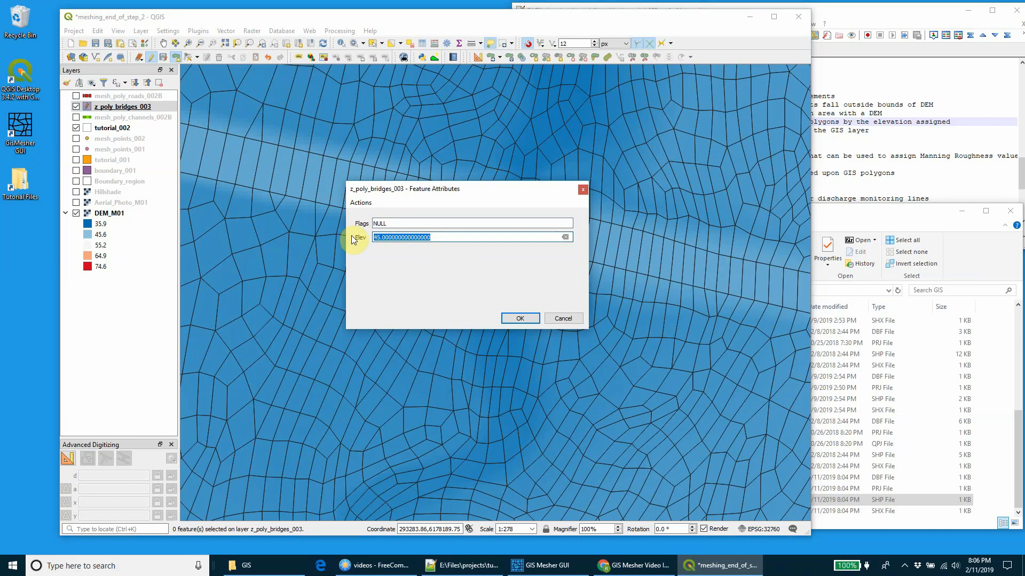
type("37.5")
left_click(526, 319)
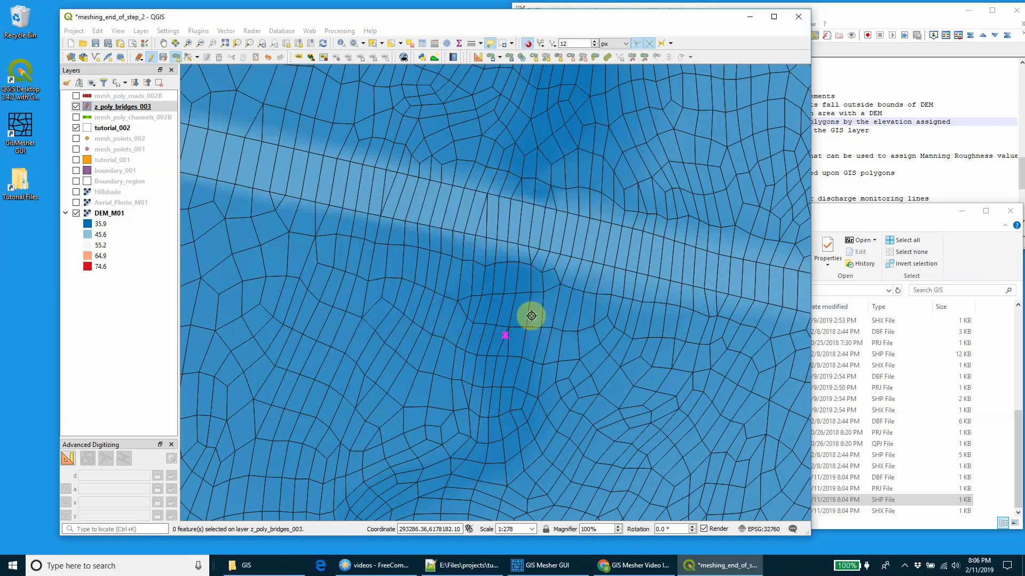
left_click(158, 58)
left_click(152, 58)
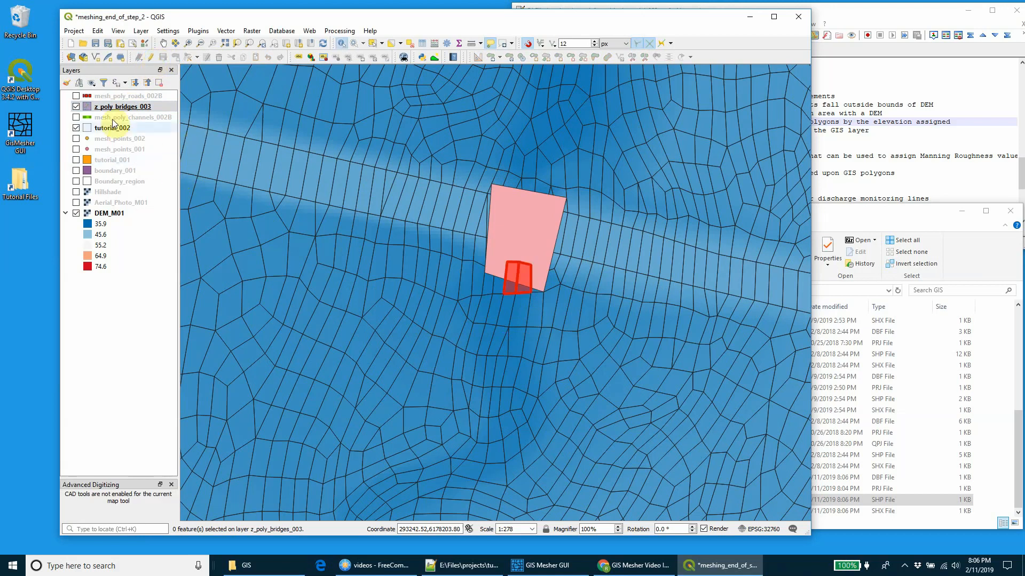
left_click(373, 43)
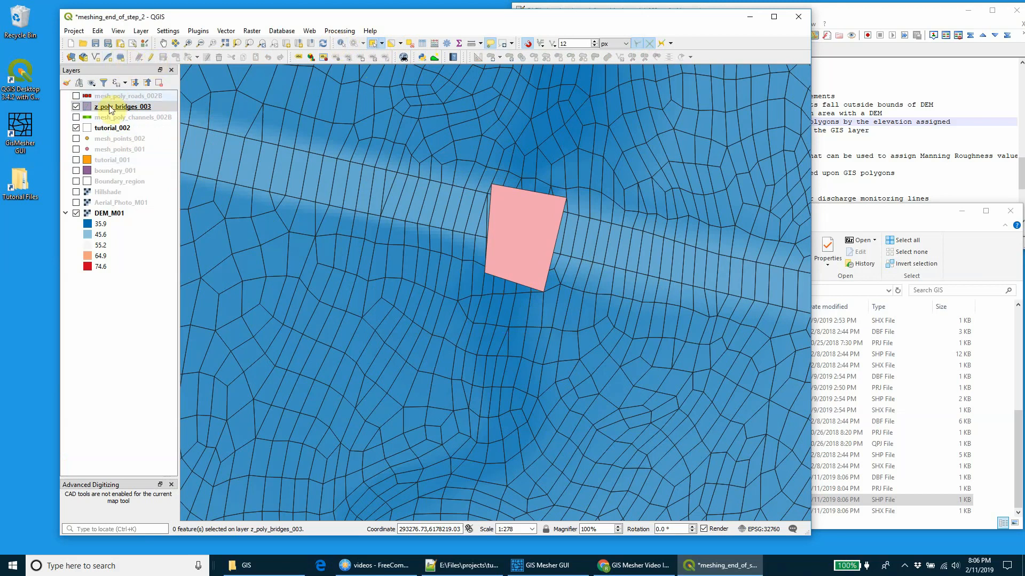
Step: In Notepad++, uncomment the Read GIS Z Poly line of tutorial_003.mcf, set its file to gis\z_poly_bridges_003.shp, and save
left_click(880, 155)
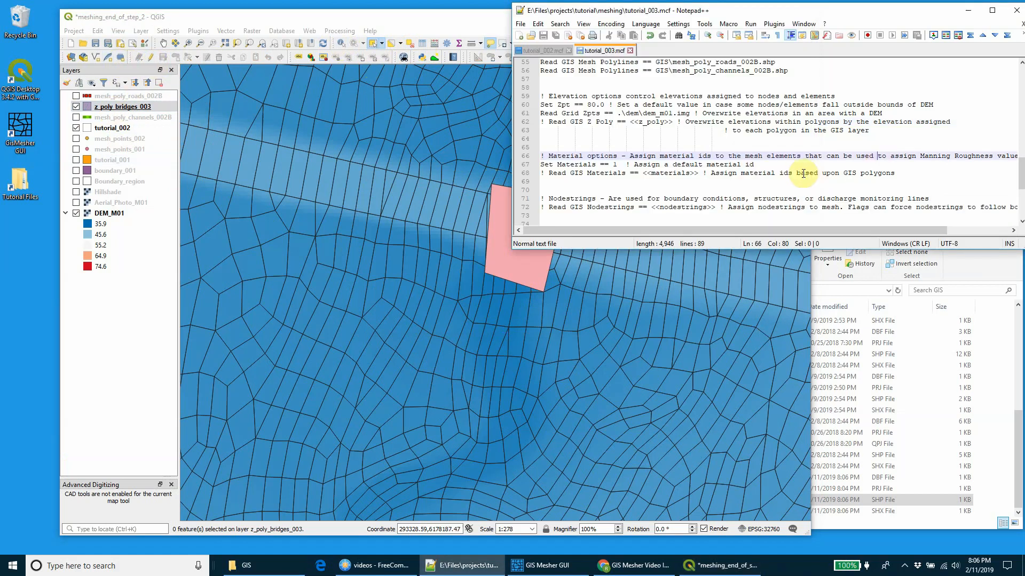
left_click_drag(541, 121, 549, 122)
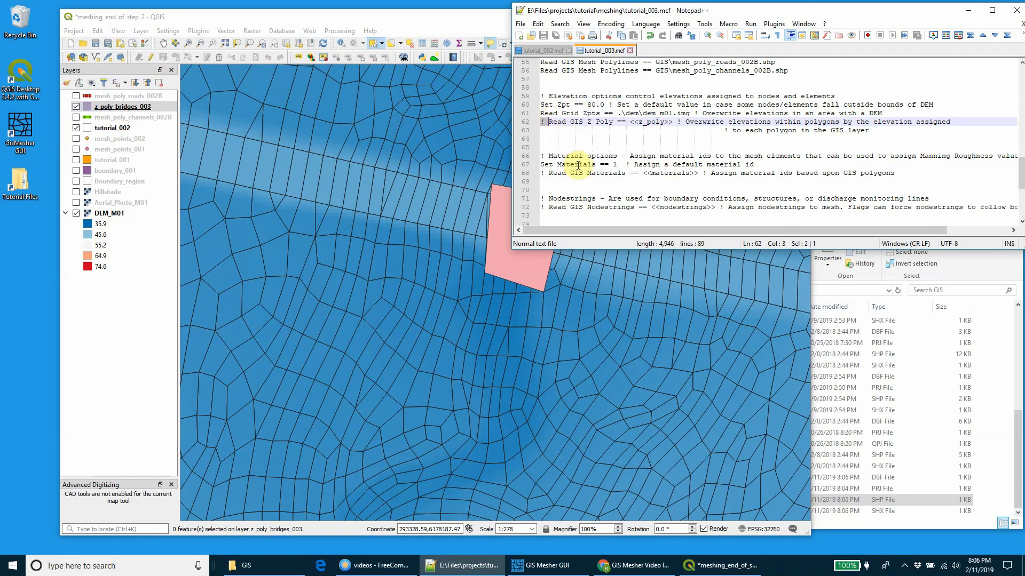
key("Delete")
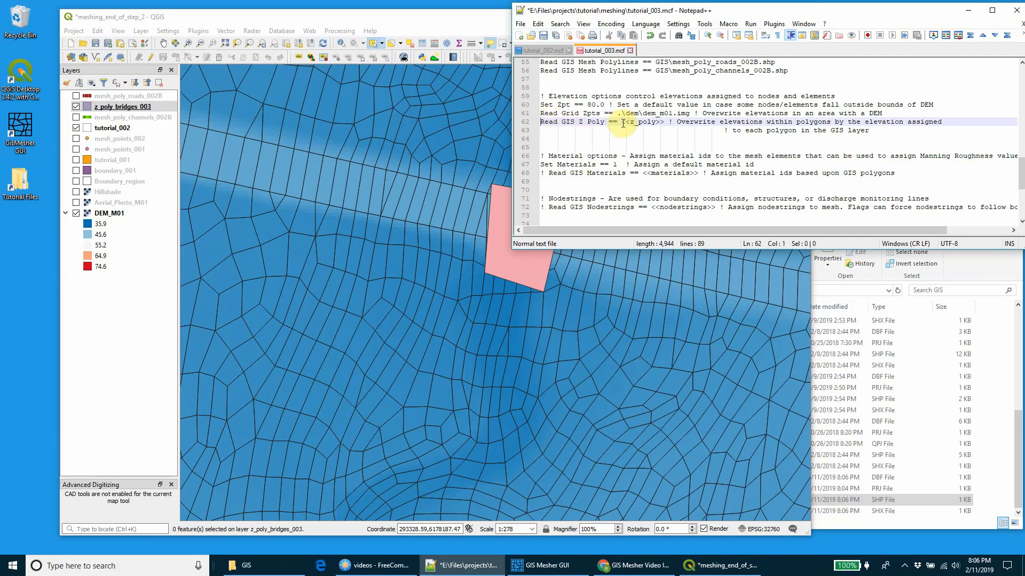
left_click_drag(622, 122, 664, 123)
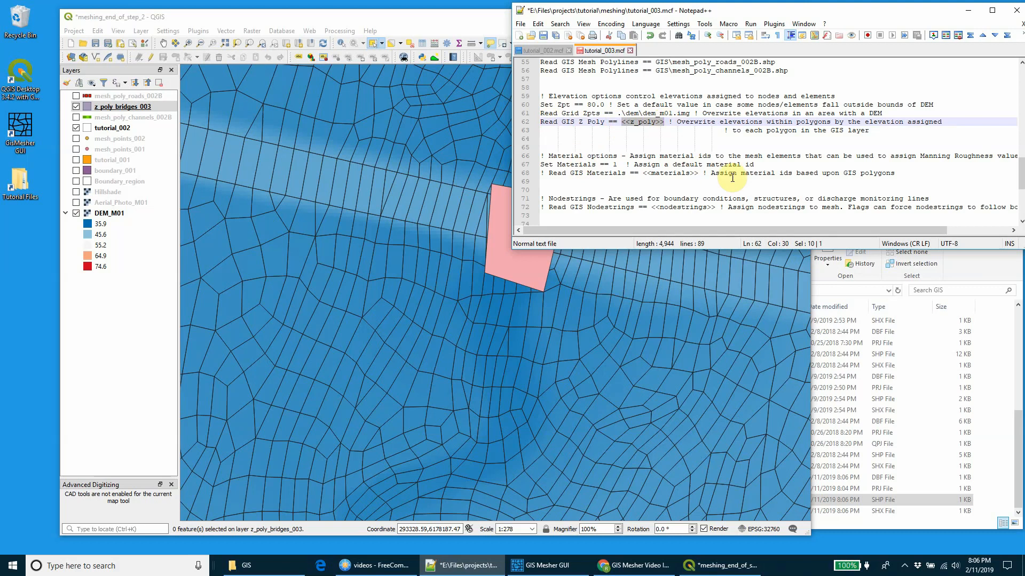
type("gis\\")
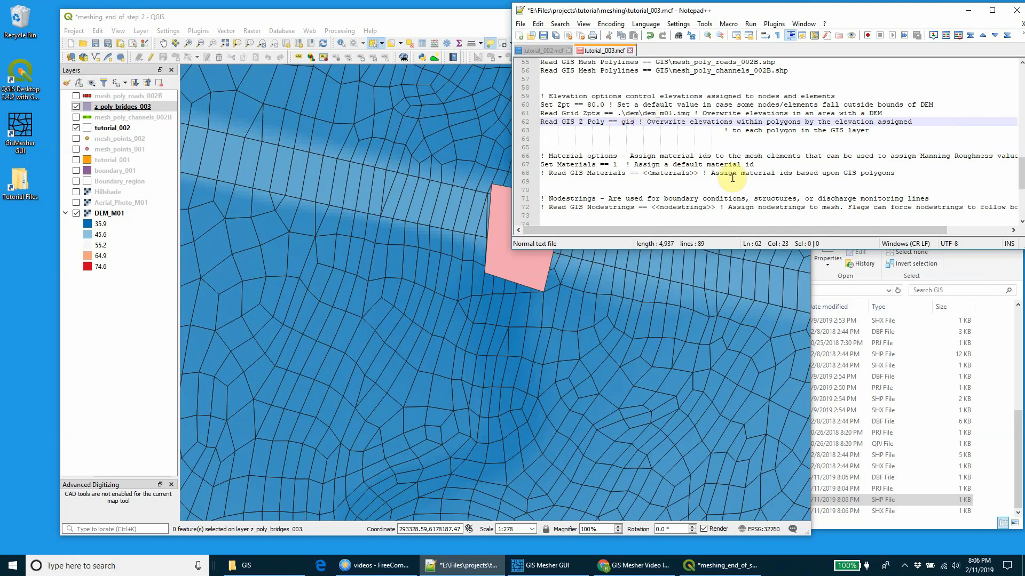
type("z_poly_br")
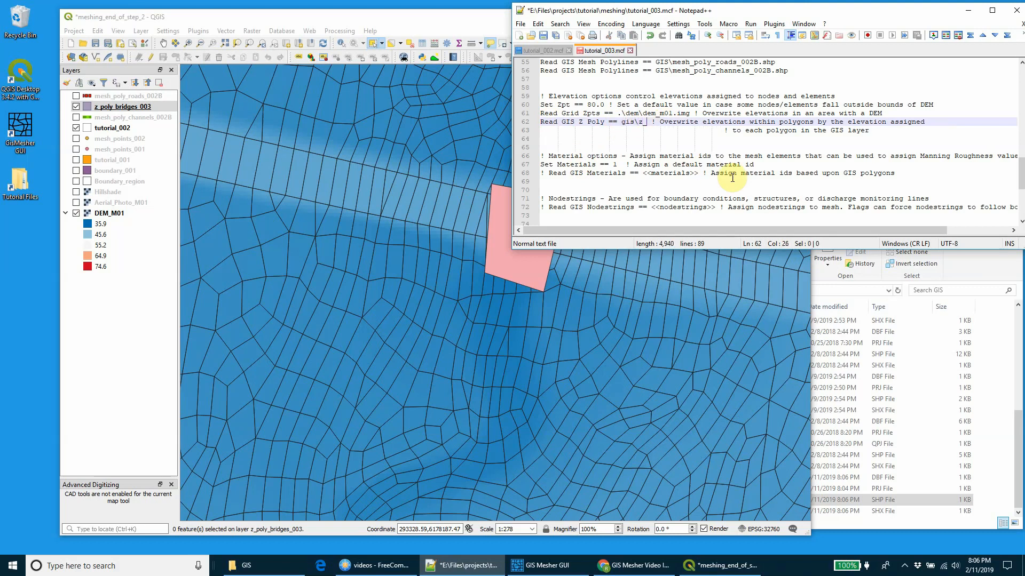
type("idges_003.s")
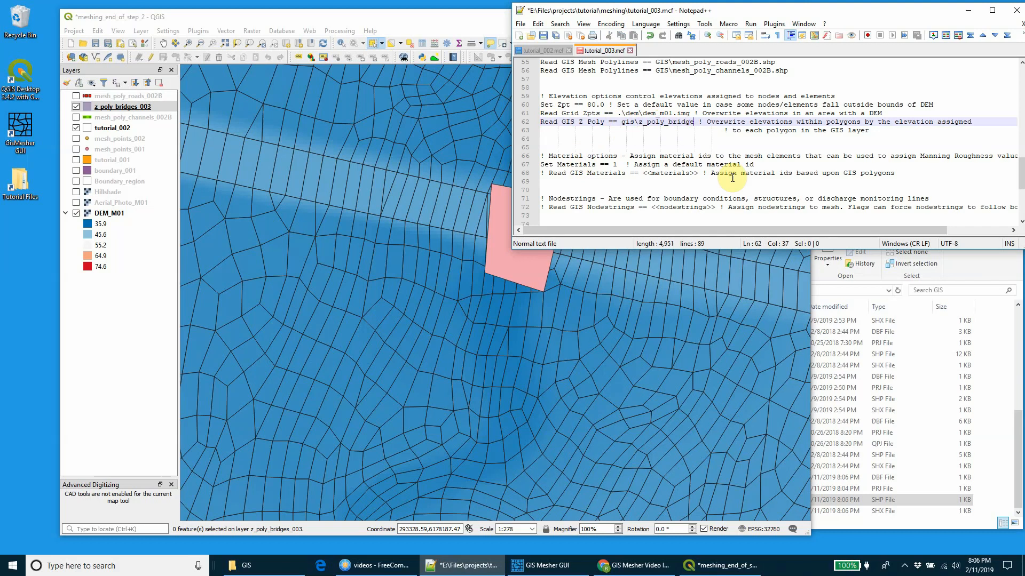
type("hp")
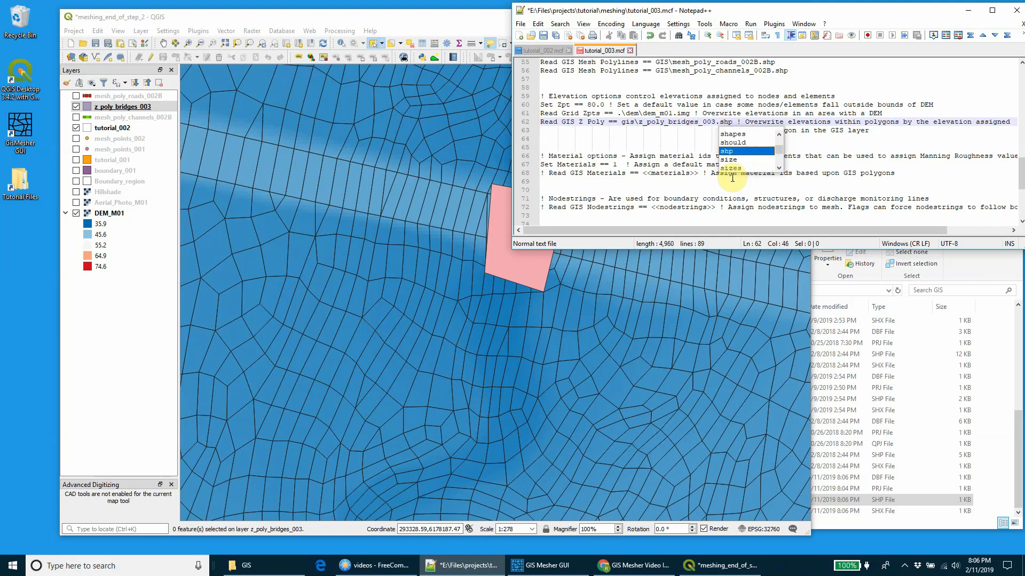
key("ctrl+s")
left_click(876, 147)
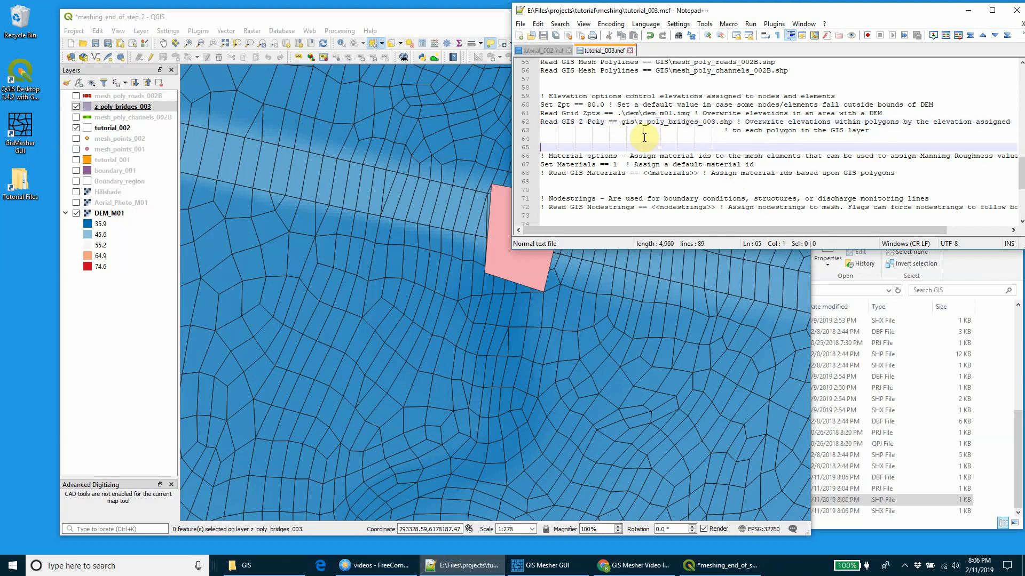
Step: Delete the two-line comment and leftover blank space after the Read GIS Z Poly command, and save the control file
left_click_drag(739, 122, 879, 132)
key("Delete")
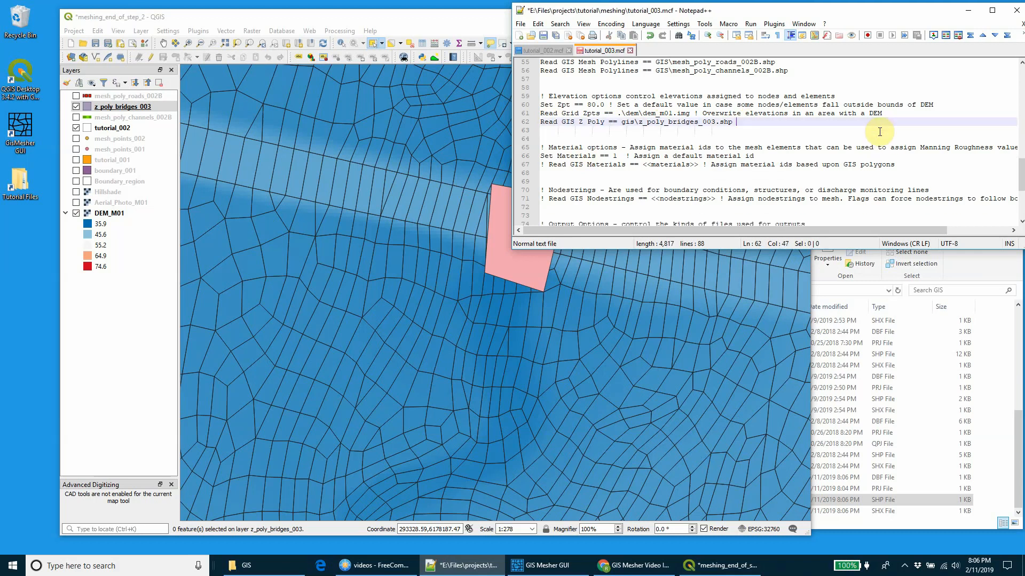
left_click(880, 132)
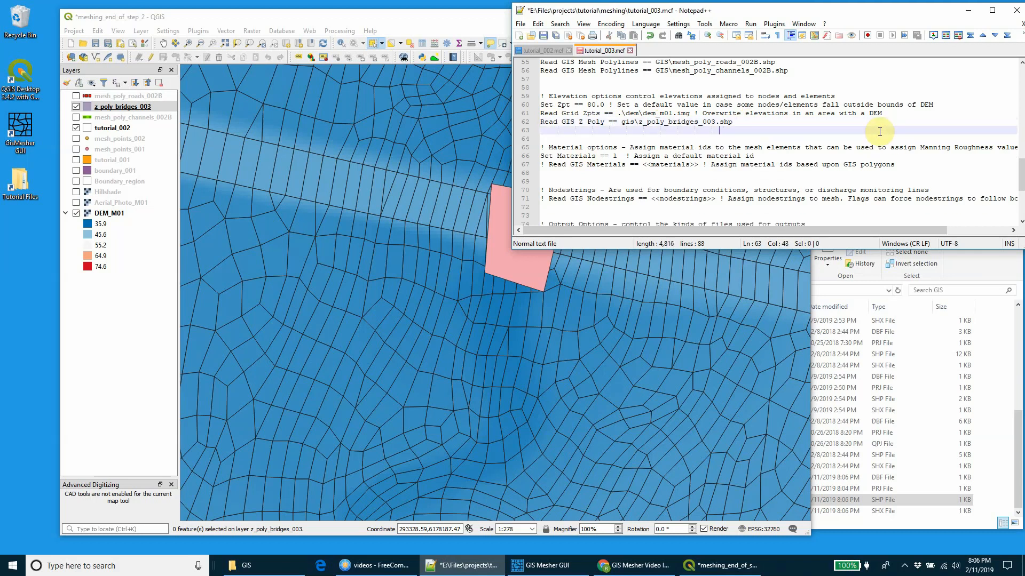
key("BackSpace")
key("BackSpace")
key("BackSpace")
key("BackSpace")
key("BackSpace")
key("BackSpace")
key("BackSpace")
key("BackSpace")
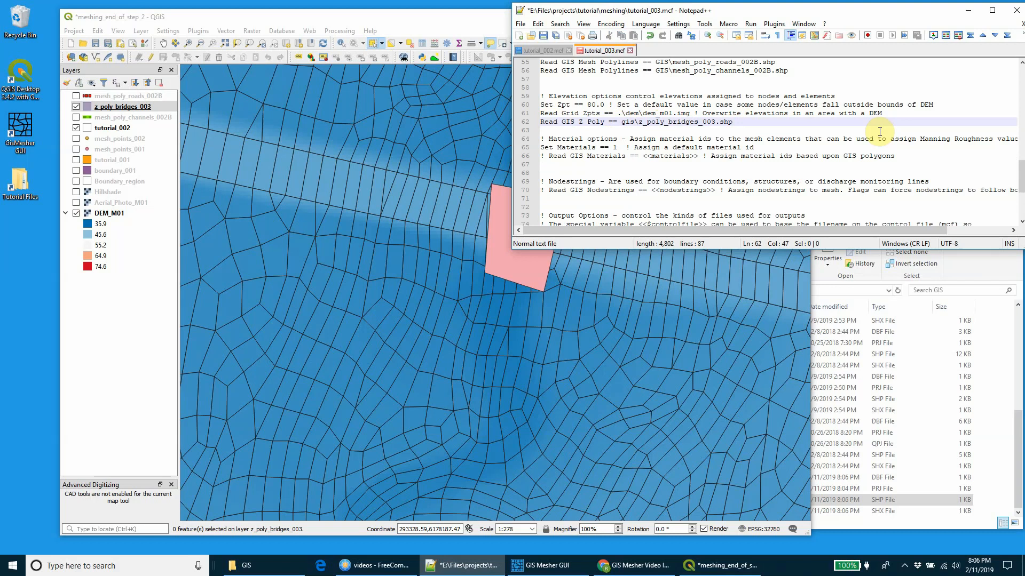
key("ctrl+s")
key("BackSpace")
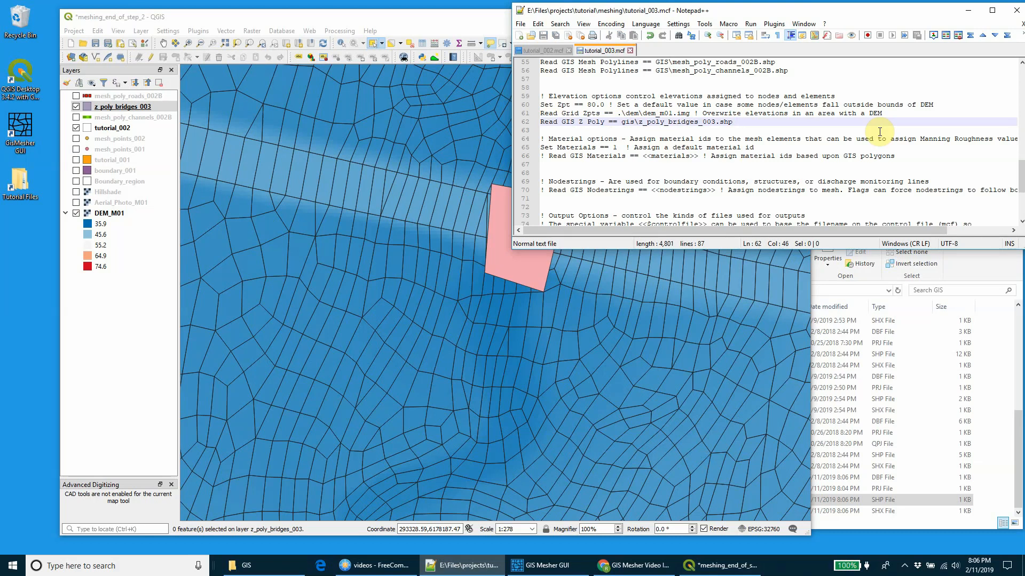
left_click(665, 139)
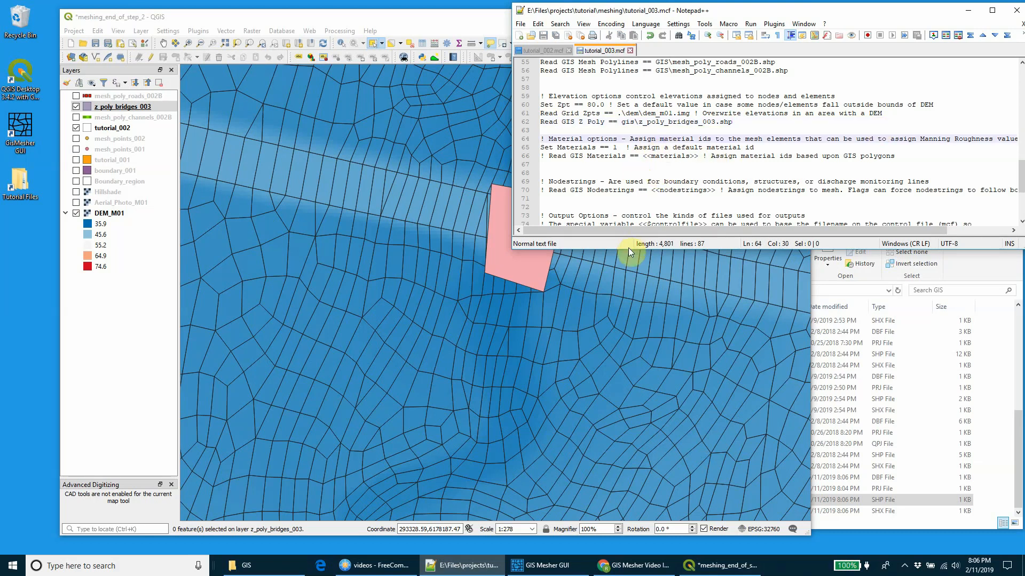
Step: Enlarge the editor window and examine the Output Options section, highlighting the Write FV Cell Elevation File command
left_click_drag(629, 249, 630, 264)
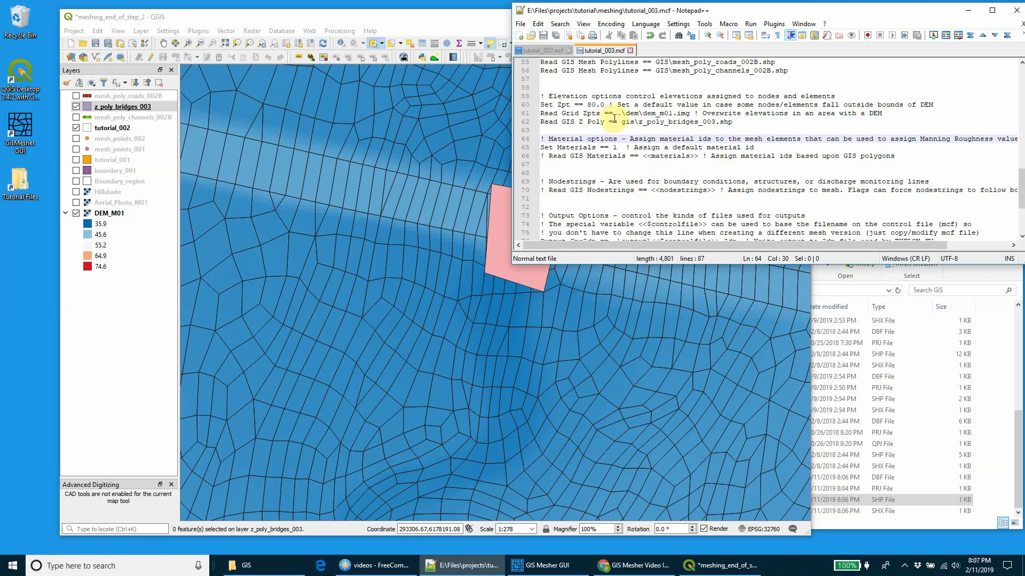
scroll(621, 123, "down", 1)
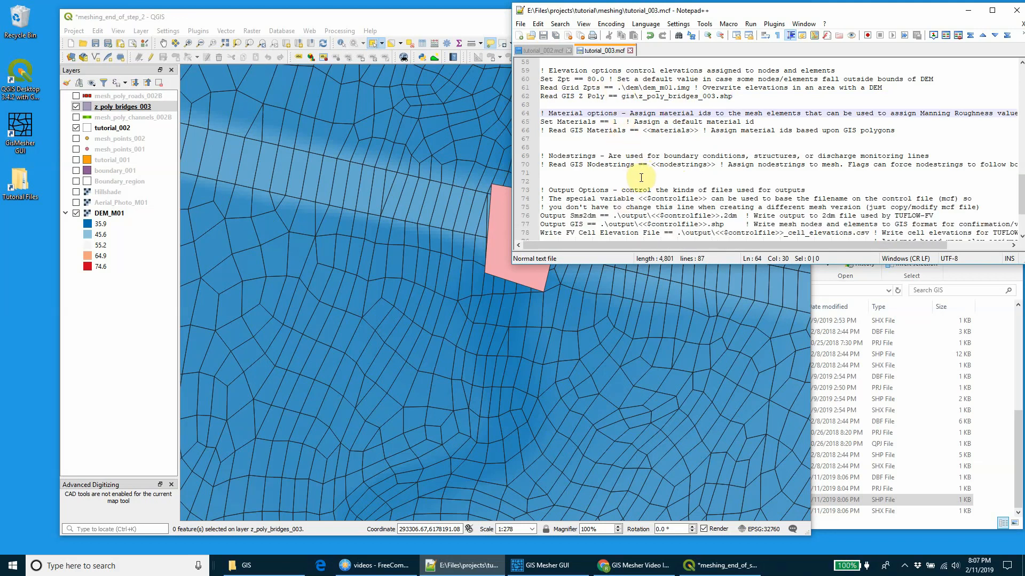
left_click_drag(647, 264, 648, 293)
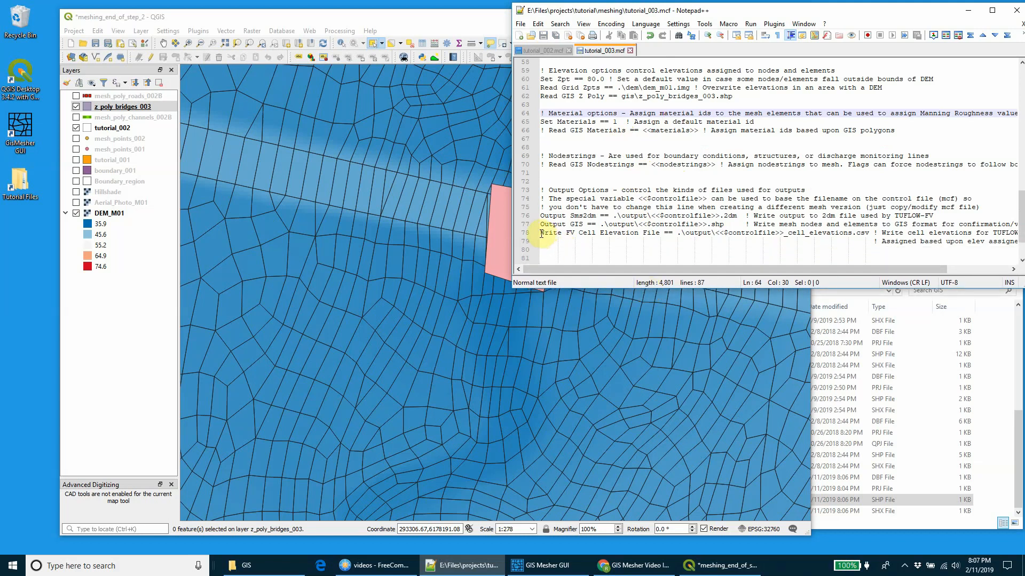
left_click_drag(541, 233, 657, 233)
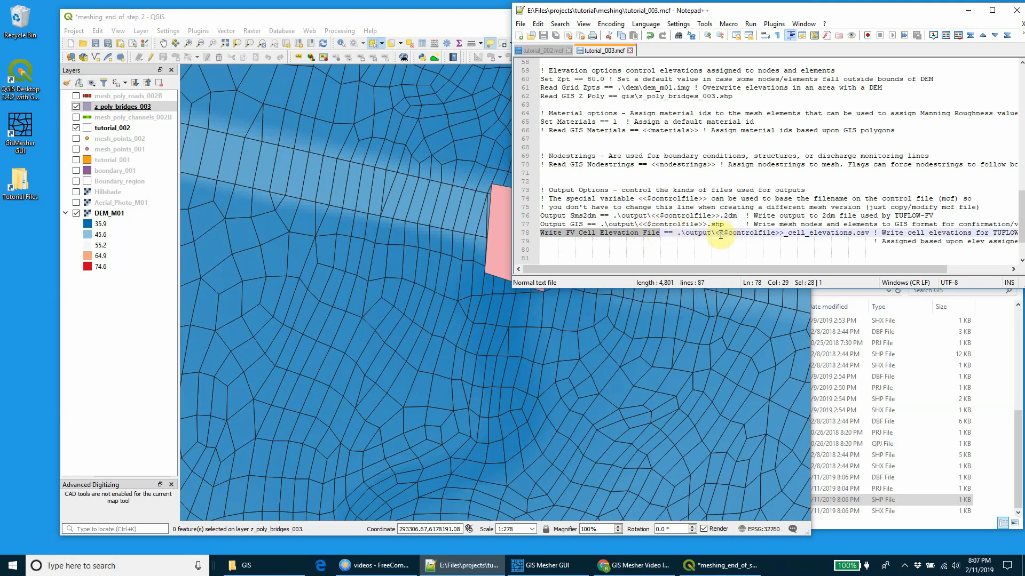
Step: Examine the output file name of the Write FV Cell Elevation File command and the Material options section
left_click_drag(715, 233, 871, 233)
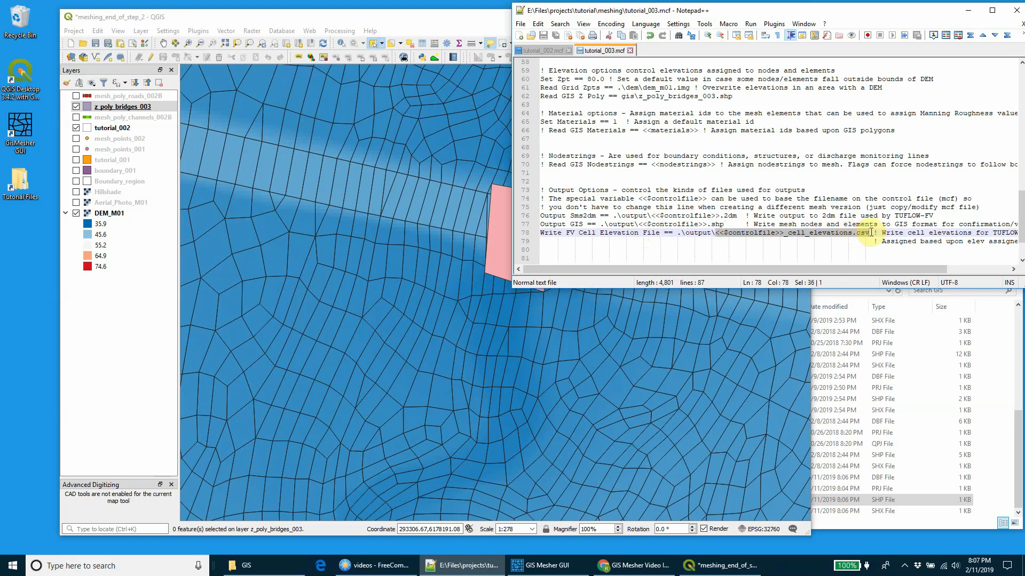
left_click(856, 234)
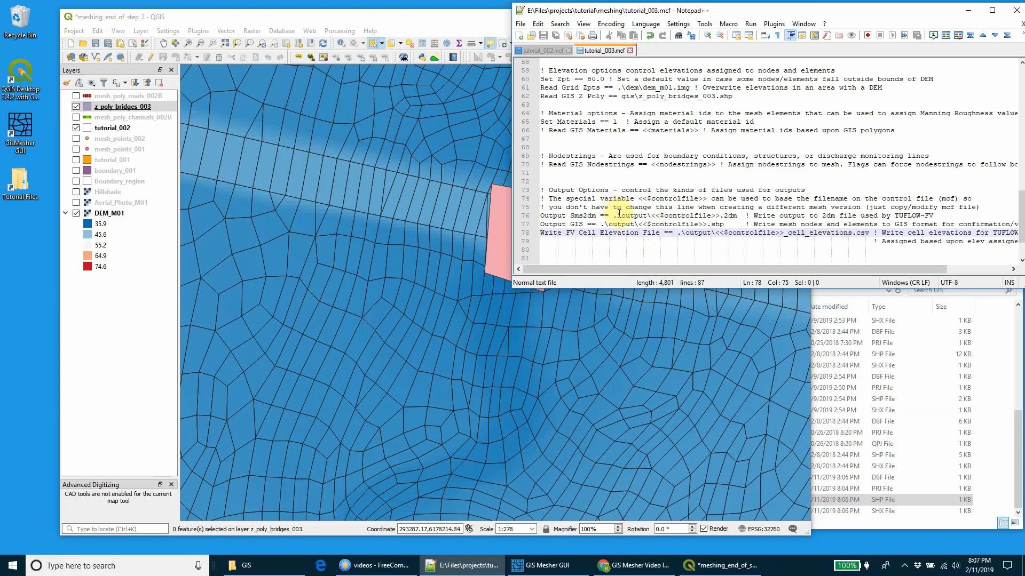
scroll(603, 165, "up", 1)
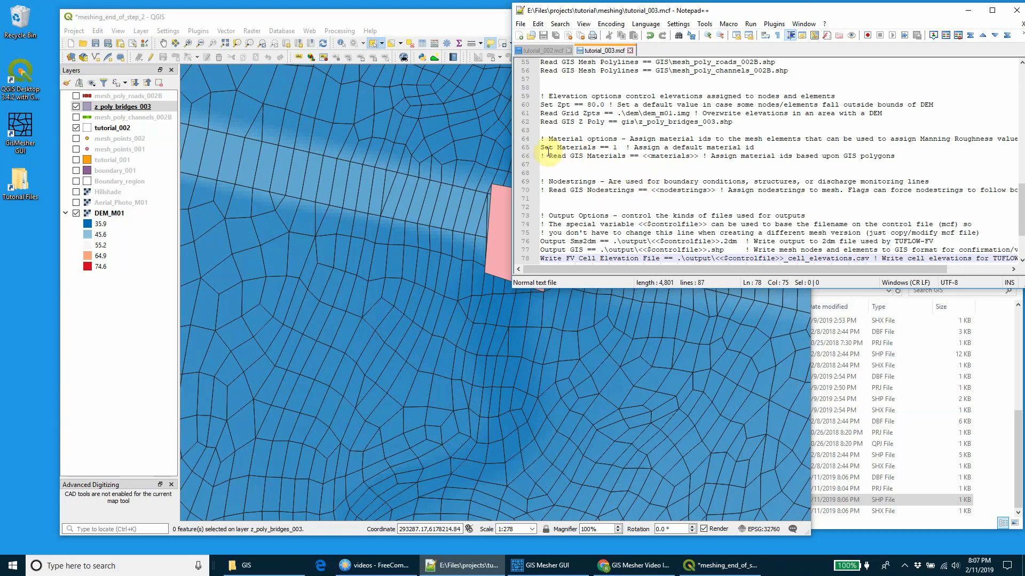
Step: In File Explorer, copy material_names.txt and all materials_001 shapefile components from files\step03\GIS into the meshing\GIS folder
left_click(245, 566)
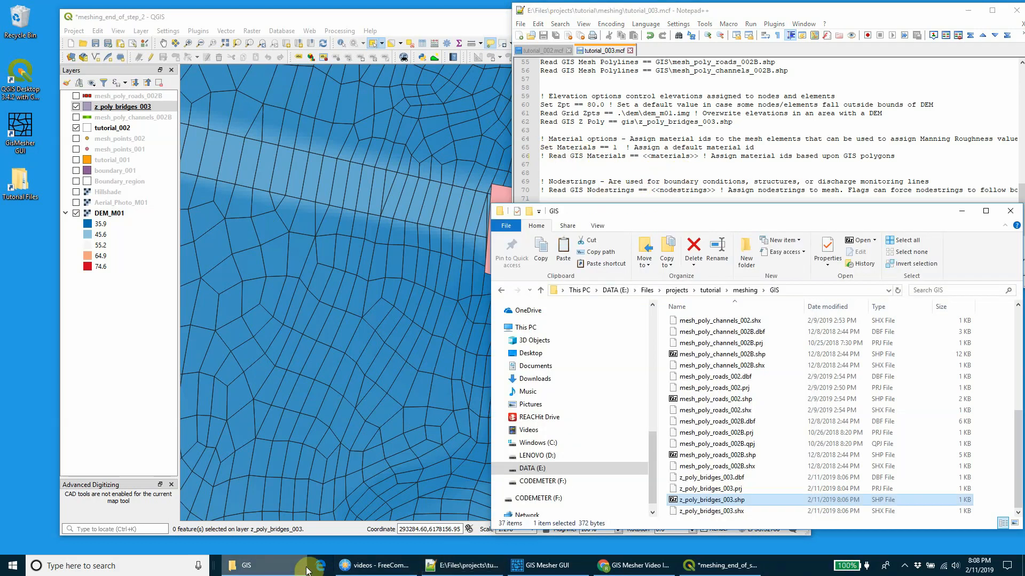
left_click(711, 290)
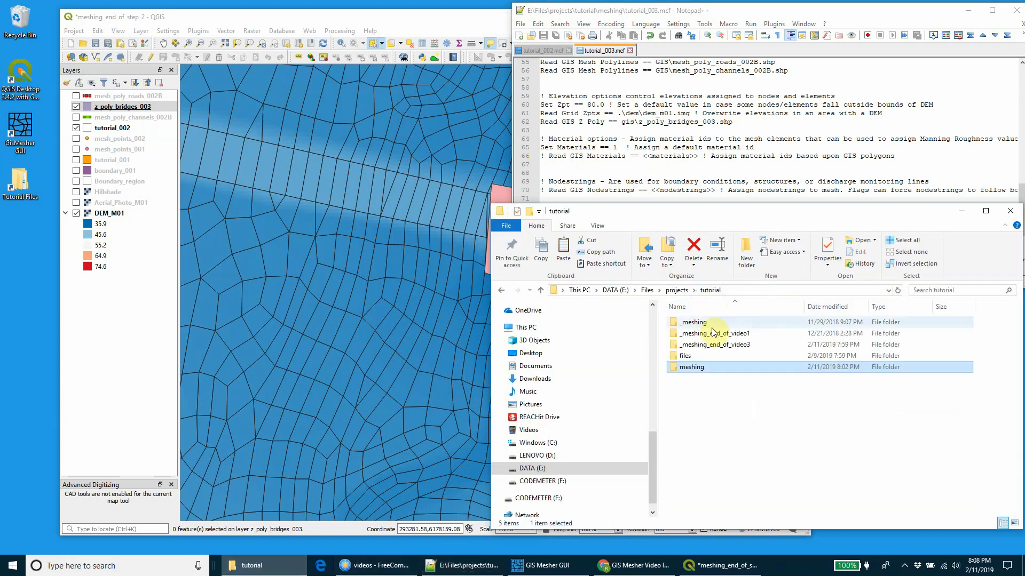
left_click(698, 355)
double_click(698, 356)
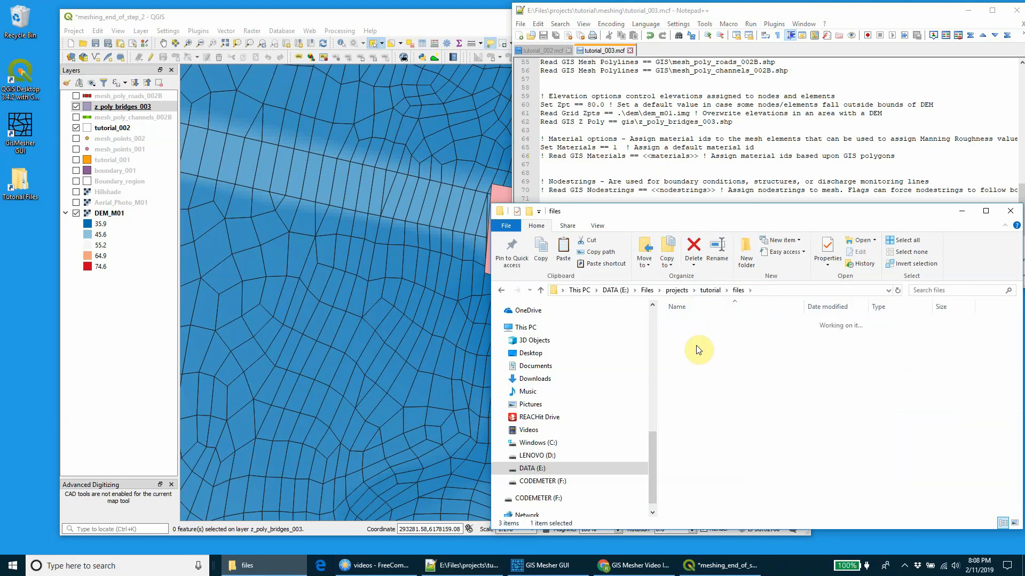
double_click(697, 344)
left_click(691, 334)
left_click_drag(692, 318, 710, 382)
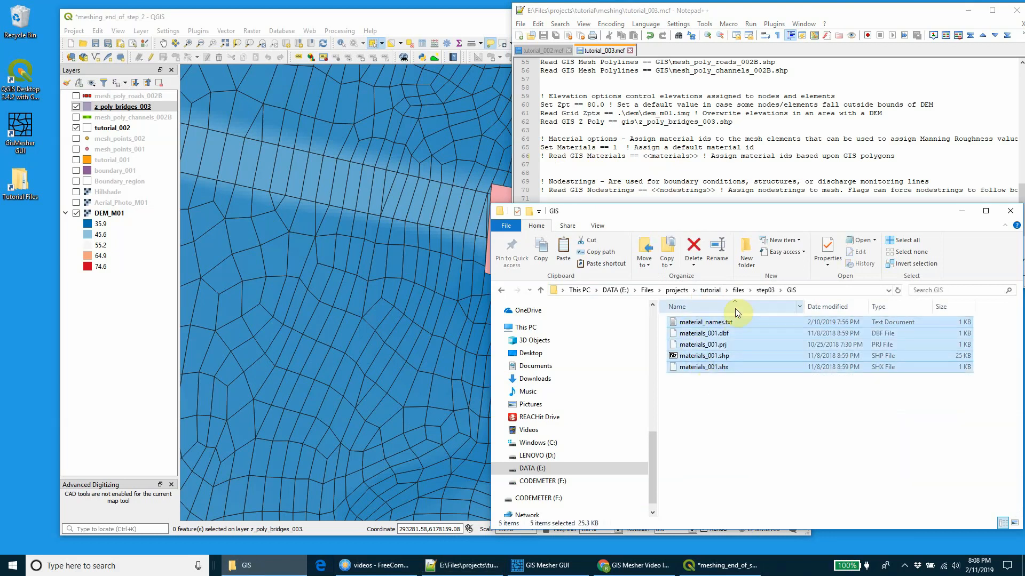
left_click(710, 290)
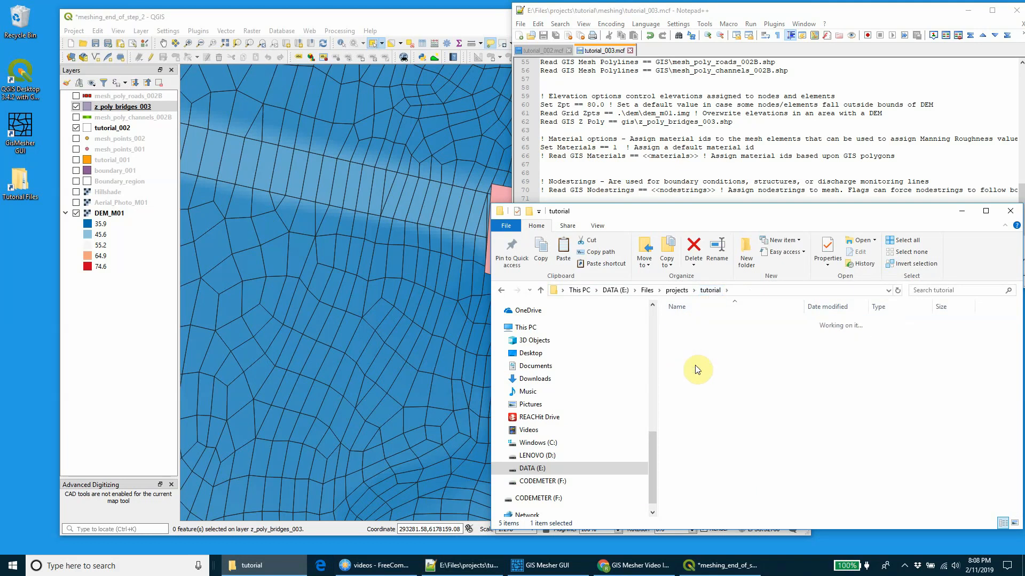
double_click(697, 368)
double_click(697, 345)
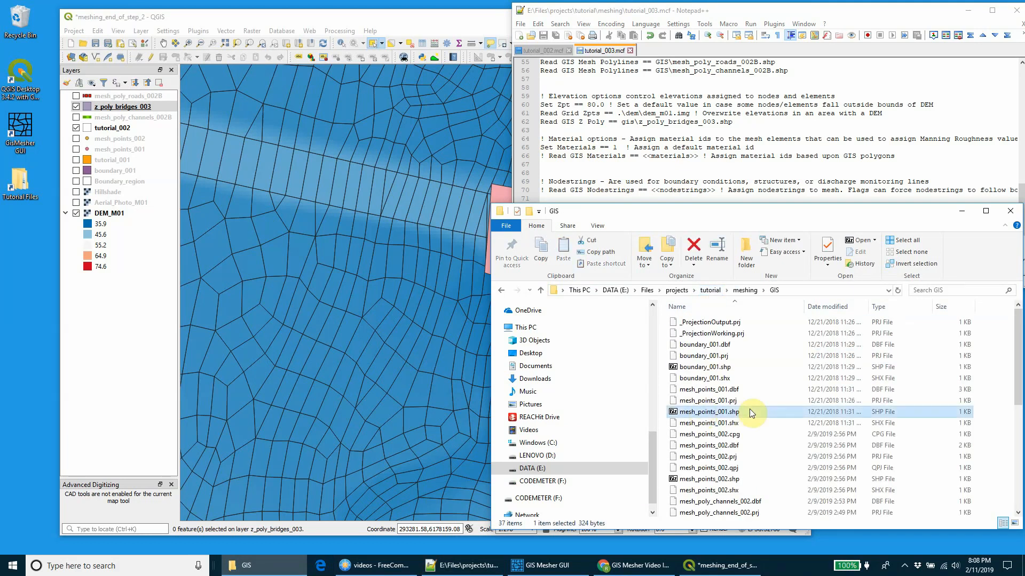
key("ctrl+v")
Step: Open the copied material_names.txt in Notepad++ and add materials_001.shp to the QGIS map
right_click(719, 391)
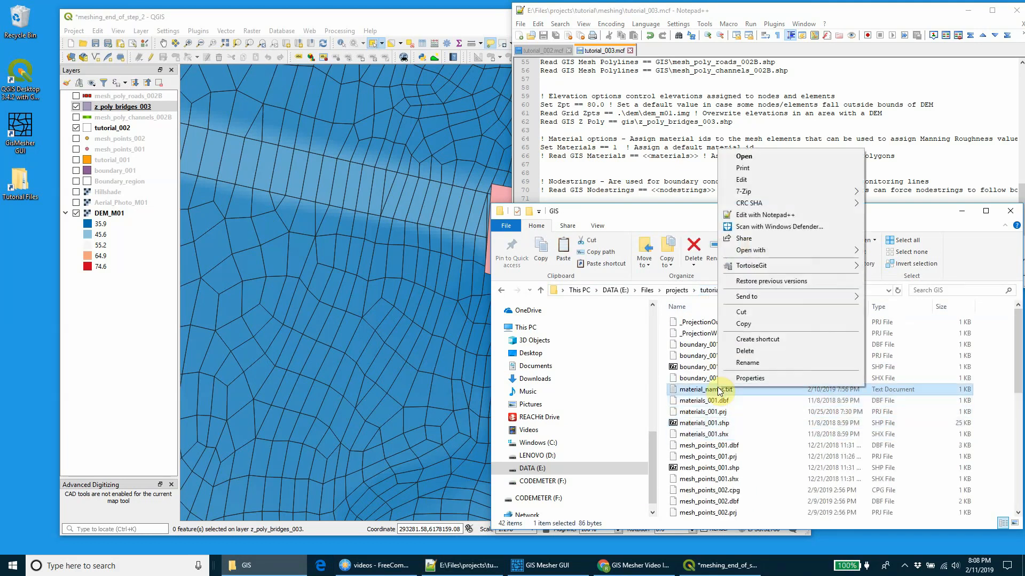
left_click(765, 227)
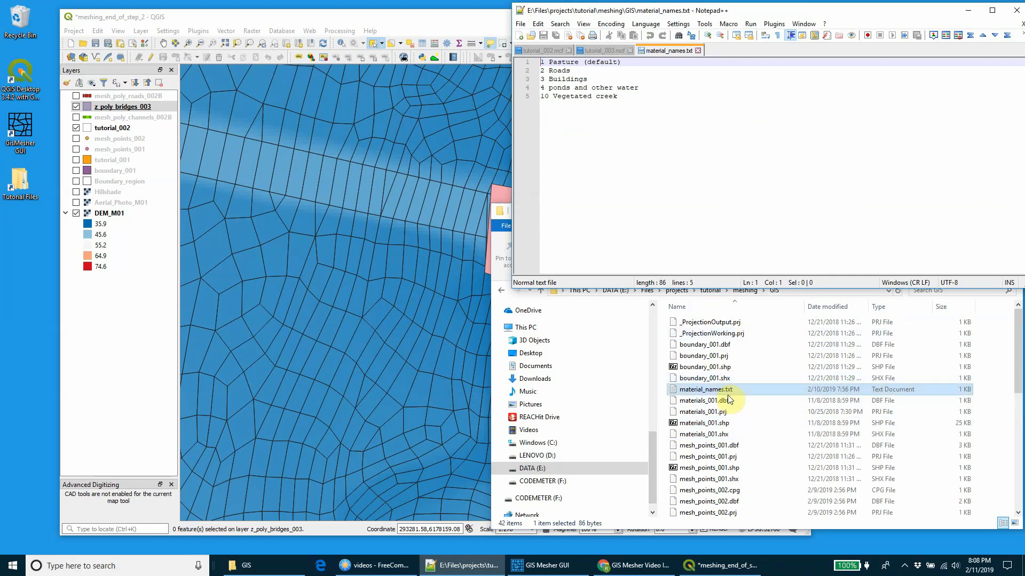
left_click_drag(714, 423, 240, 159)
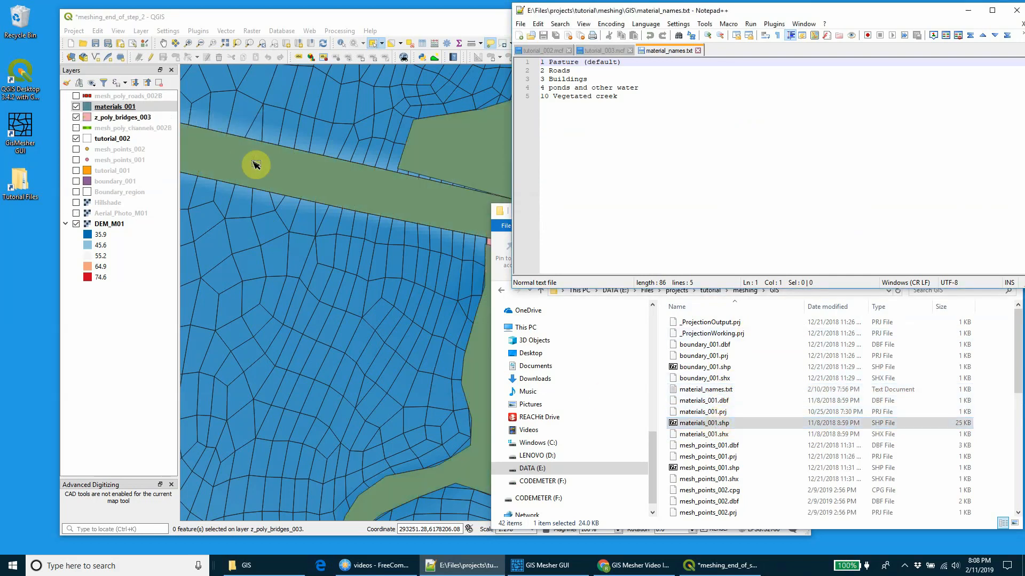
Step: Style the materials_001 layer as Categorized on the material column with random colors, classify its values and apply
right_click(119, 106)
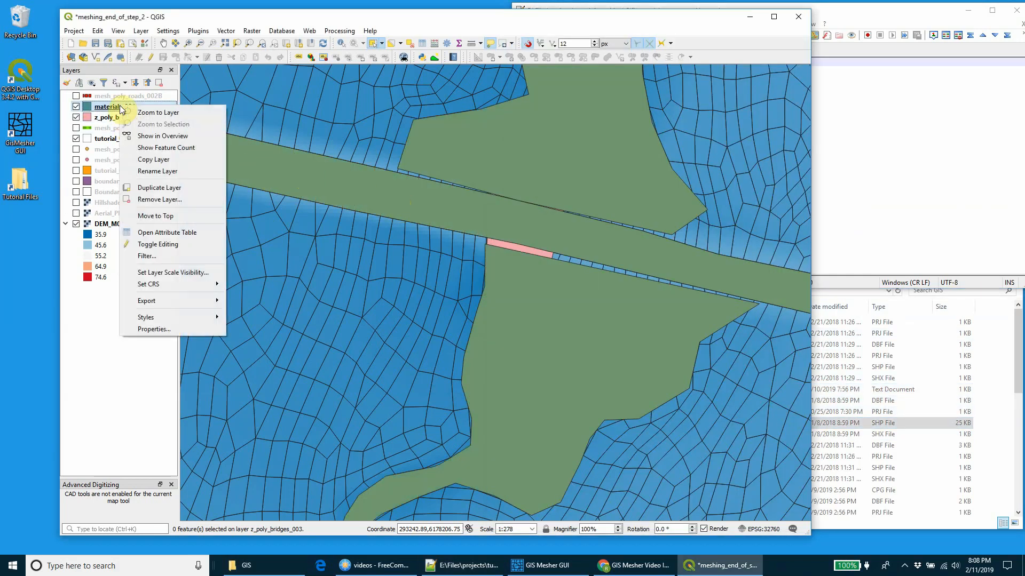
left_click(154, 329)
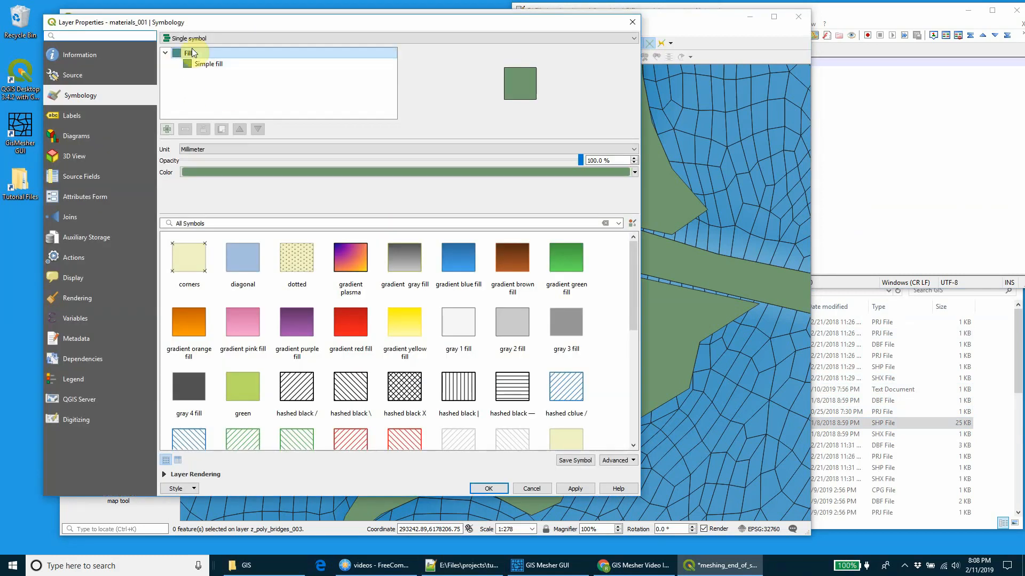
left_click(192, 38)
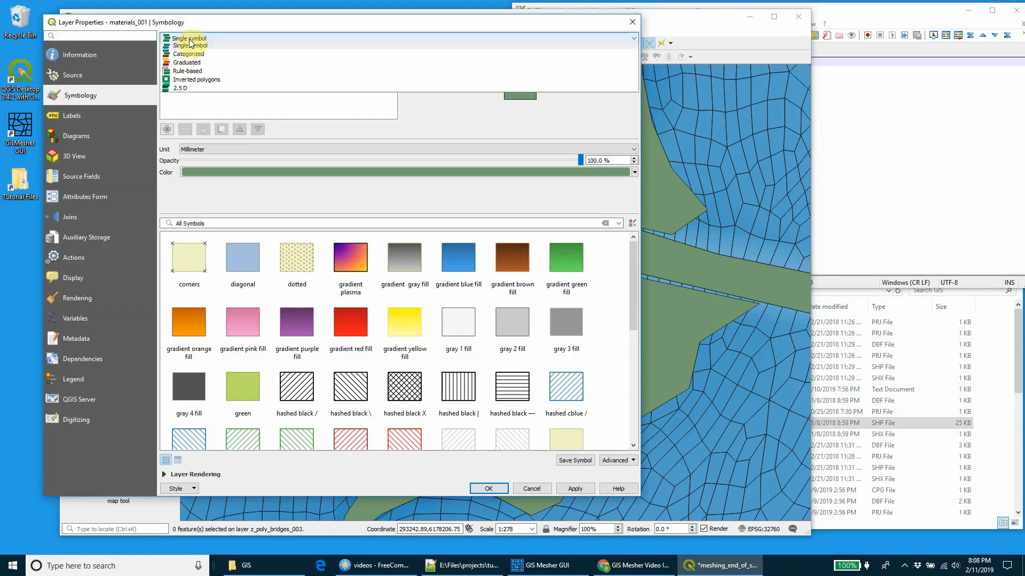
left_click(191, 66)
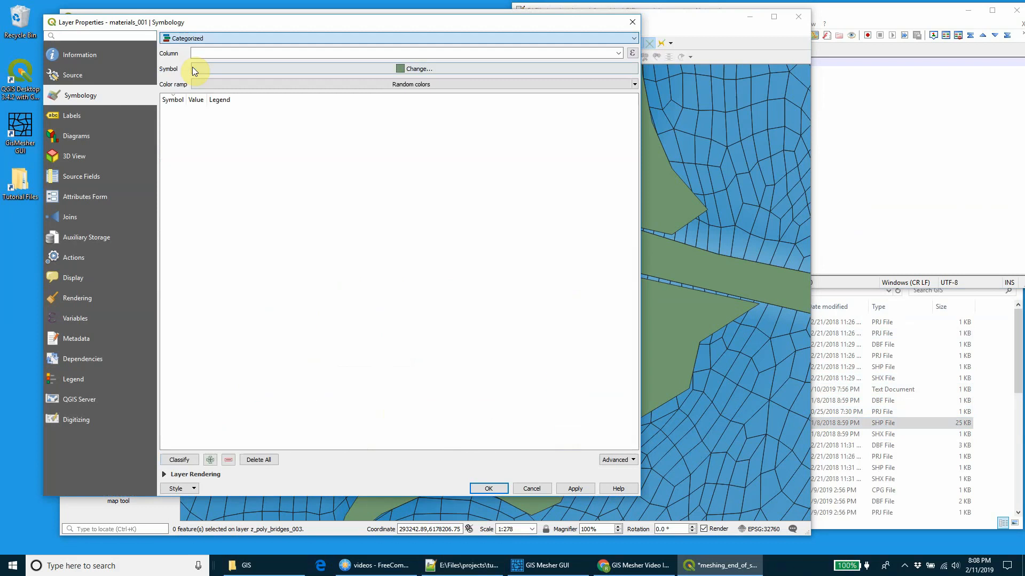
left_click(618, 52)
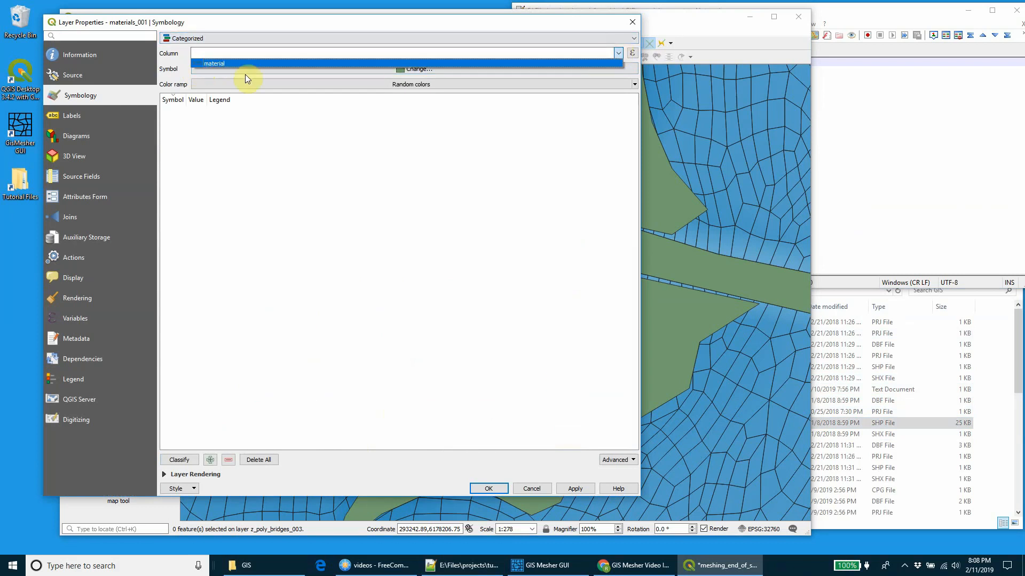
left_click(221, 64)
left_click(177, 461)
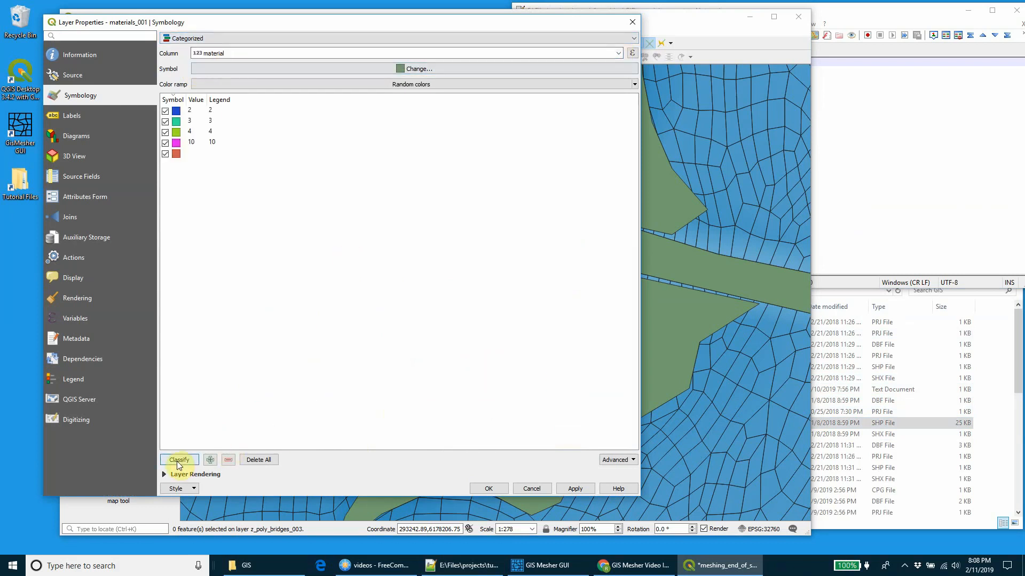
left_click(490, 488)
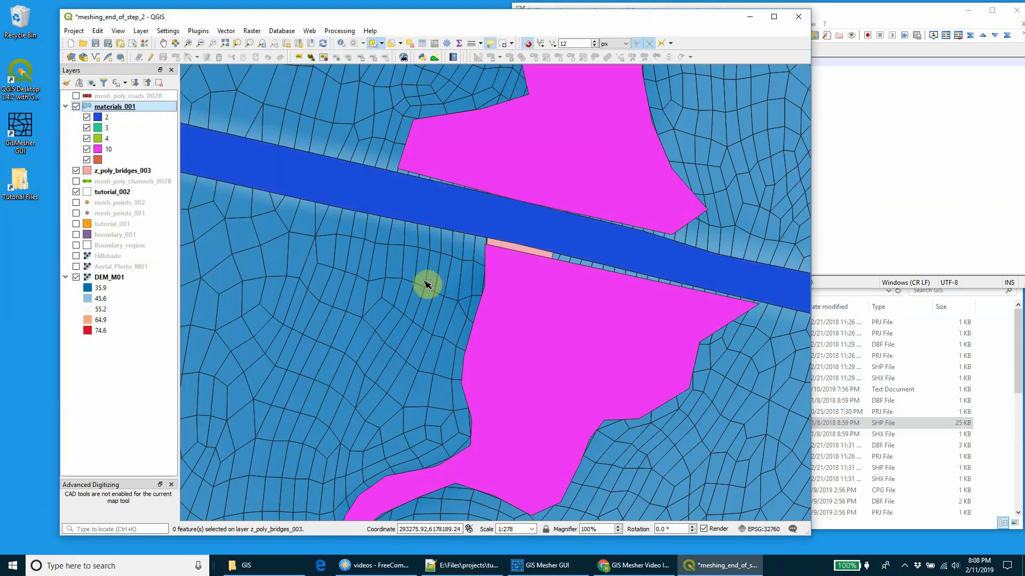
Step: Hide the z_poly_bridges_003 and tutorial_002 layers so the material polygons show across the full model extent
scroll(425, 283, "down", 4)
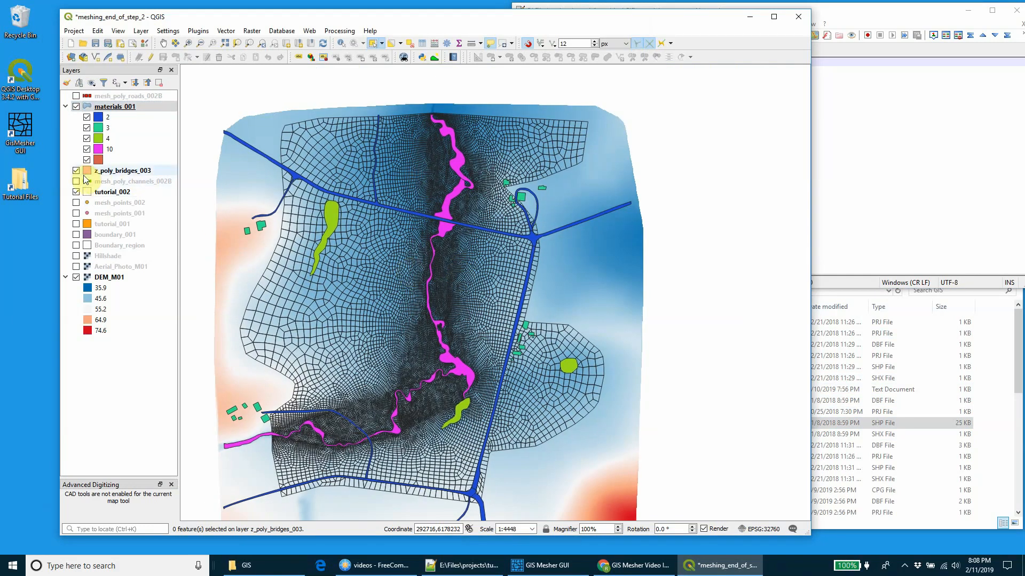
left_click(76, 170)
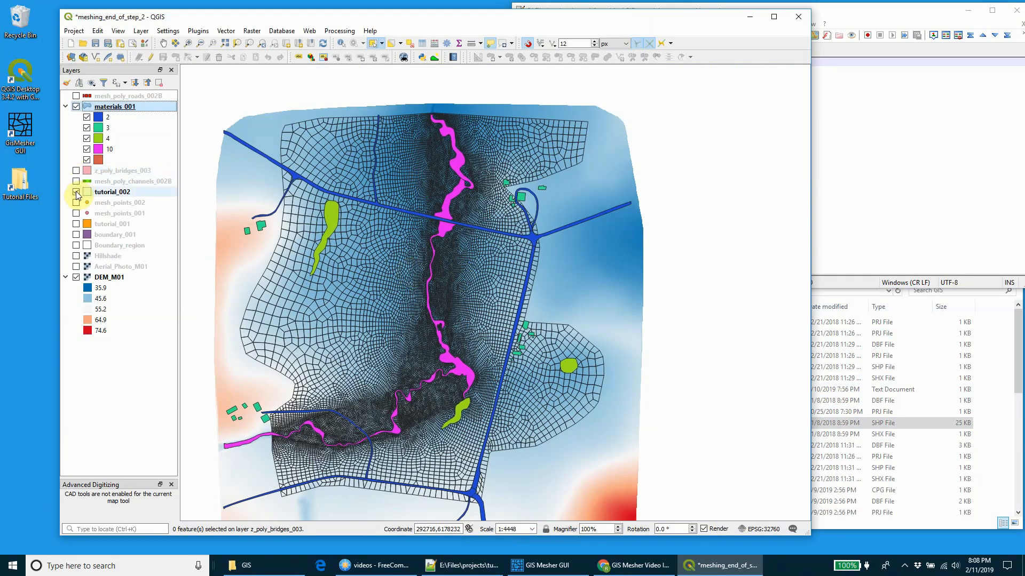
left_click(76, 192)
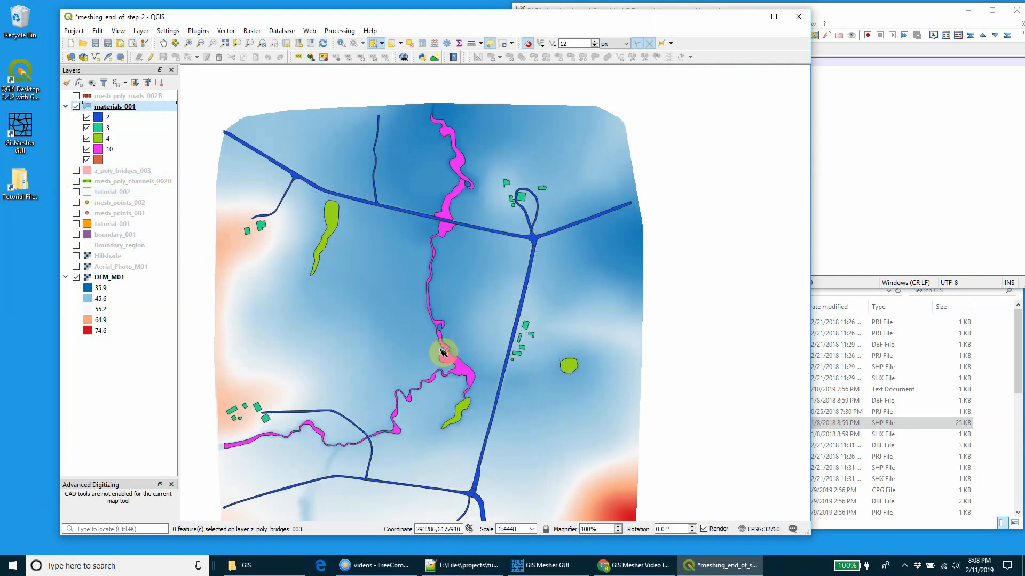
Step: In Notepad++, read the material IDs and names in material_names.txt, highlighting the pasture, ponds and vegetated creek entries
left_click(902, 227)
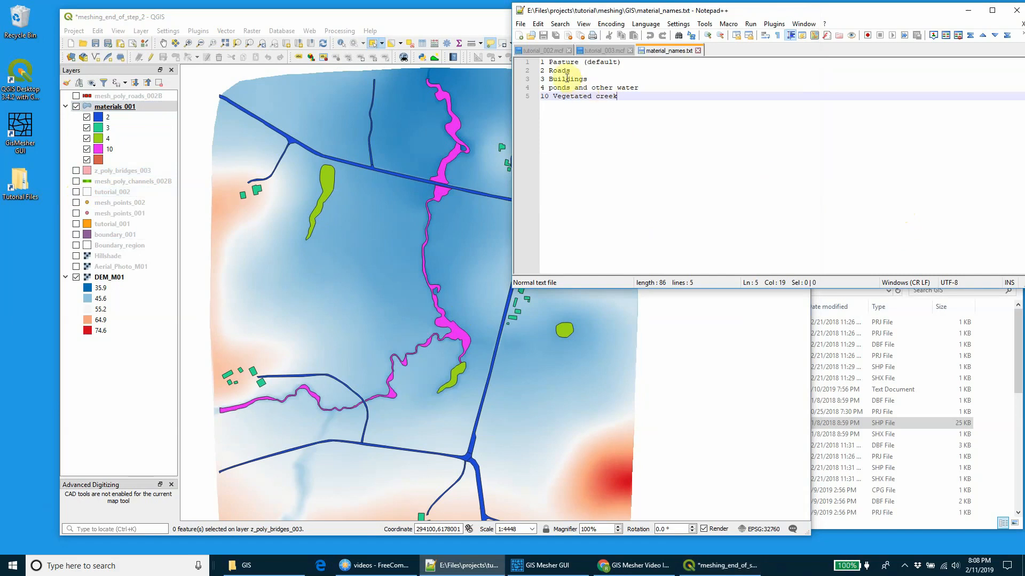
left_click_drag(547, 63, 634, 61)
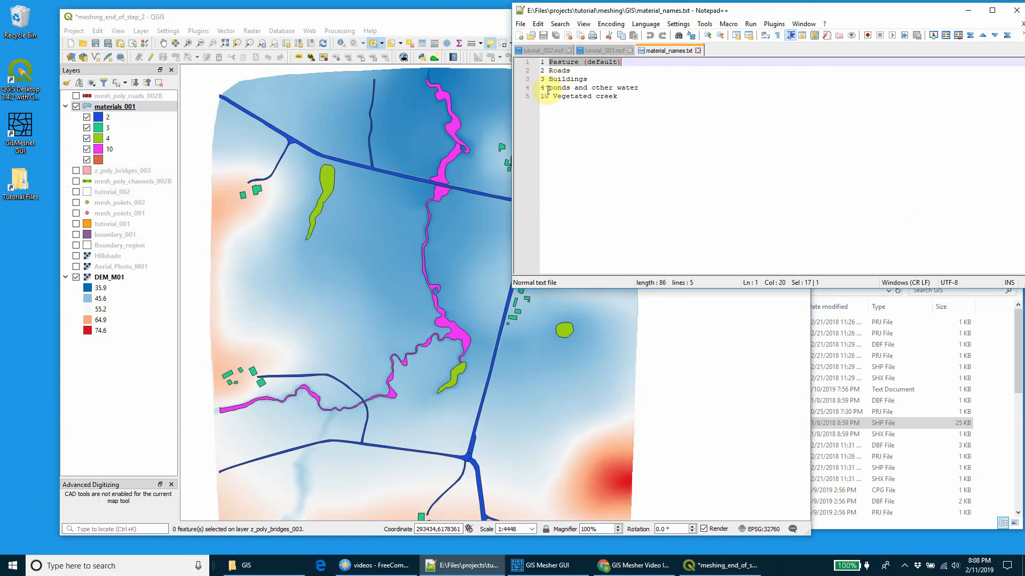
left_click_drag(548, 90, 647, 87)
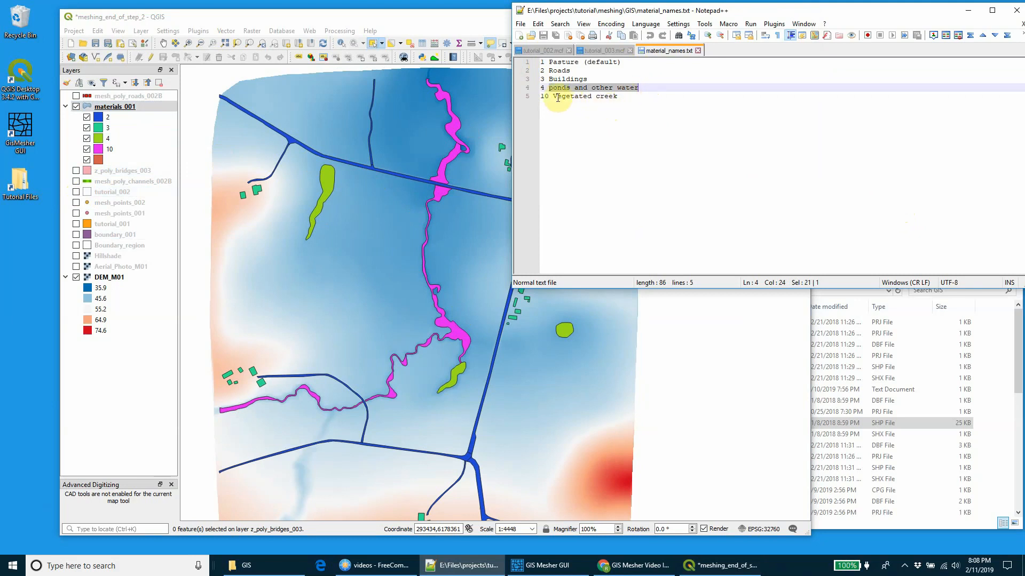
left_click_drag(553, 97, 562, 96)
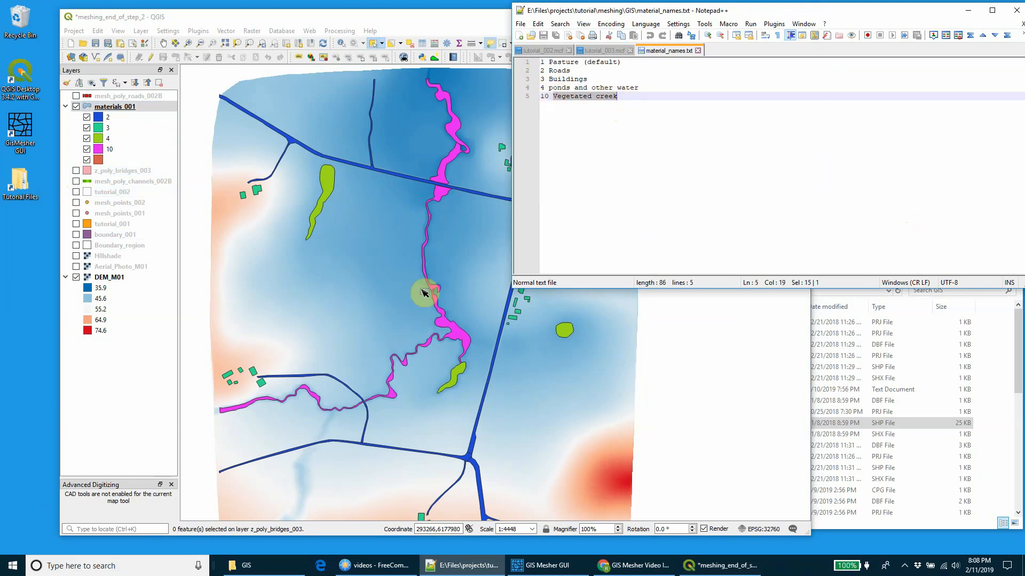
Step: Switch to QGIS, look over the categorized material polygons on the map, and save the project
left_click(402, 317)
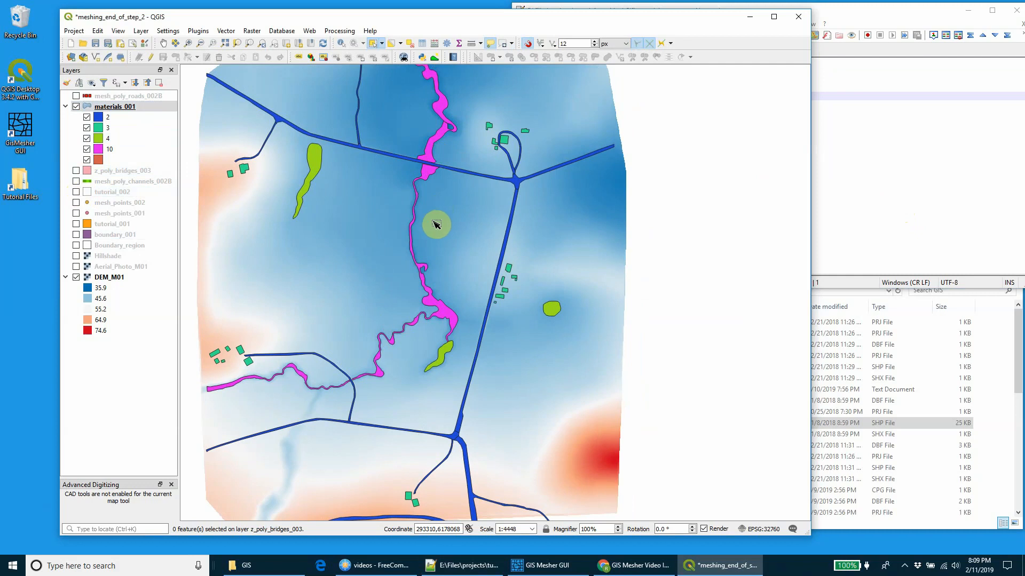
scroll(433, 224, "down", 2)
scroll(433, 224, "up", 2)
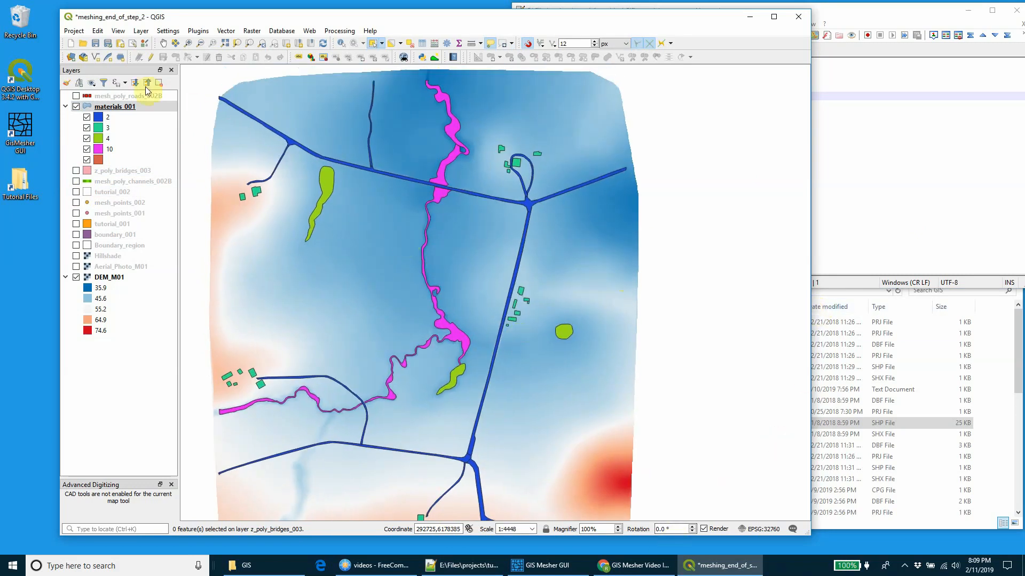
left_click(96, 44)
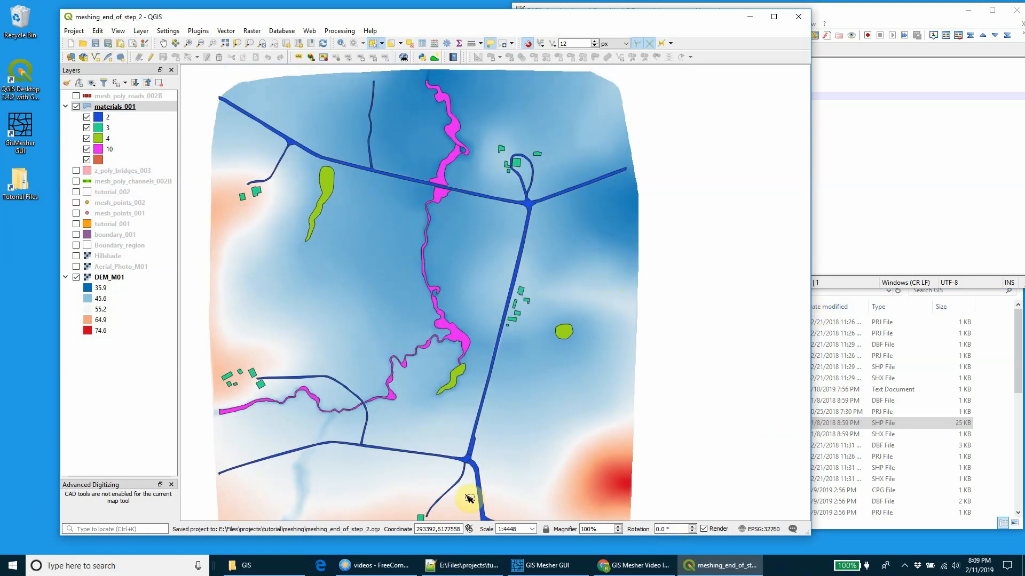
Step: Switch to tutorial_003.mcf in Notepad++ and uncomment the Read GIS Materials line below the Set Materials default
left_click(460, 566)
left_click(602, 51)
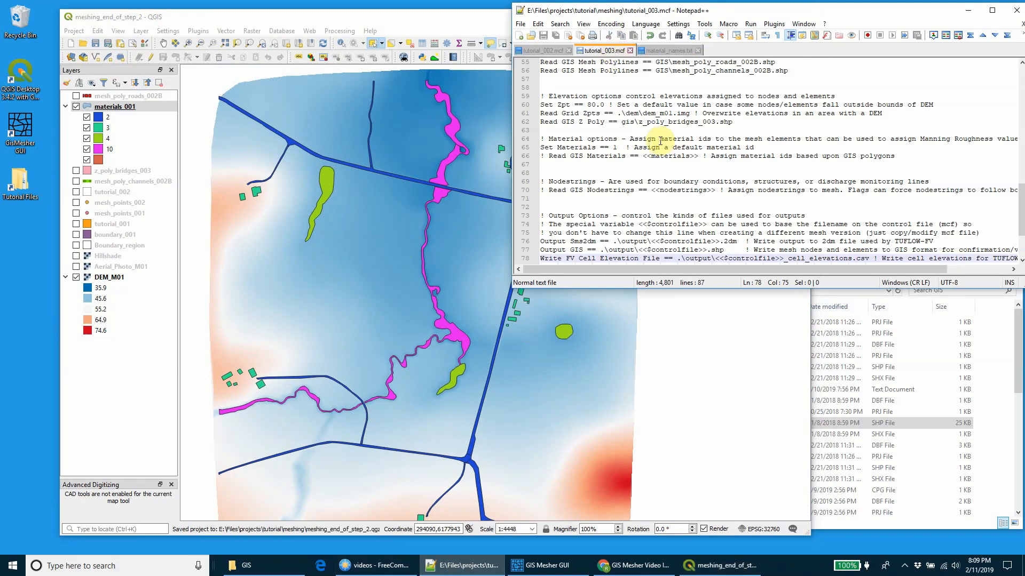
left_click_drag(540, 147, 610, 148)
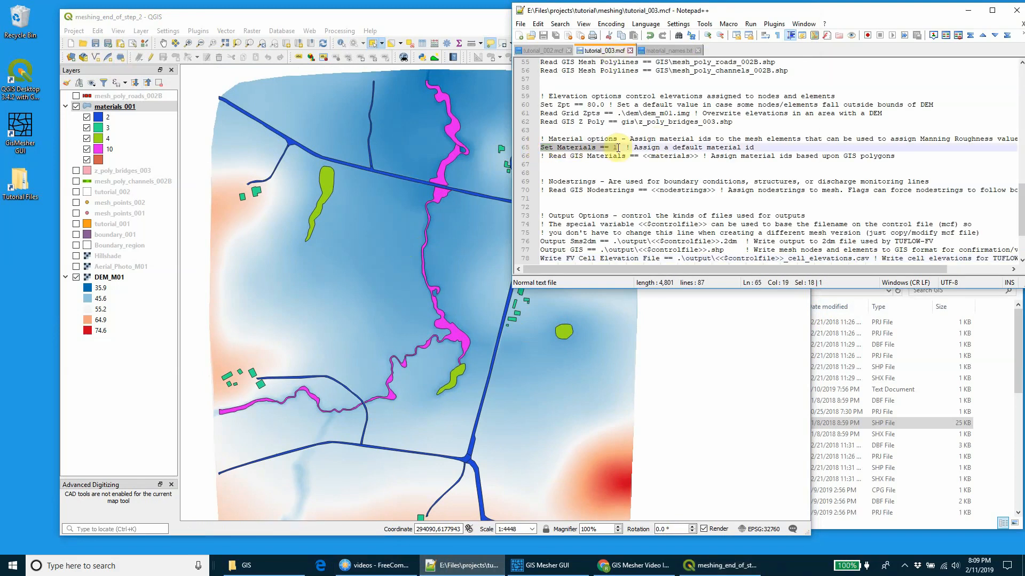
left_click(542, 157)
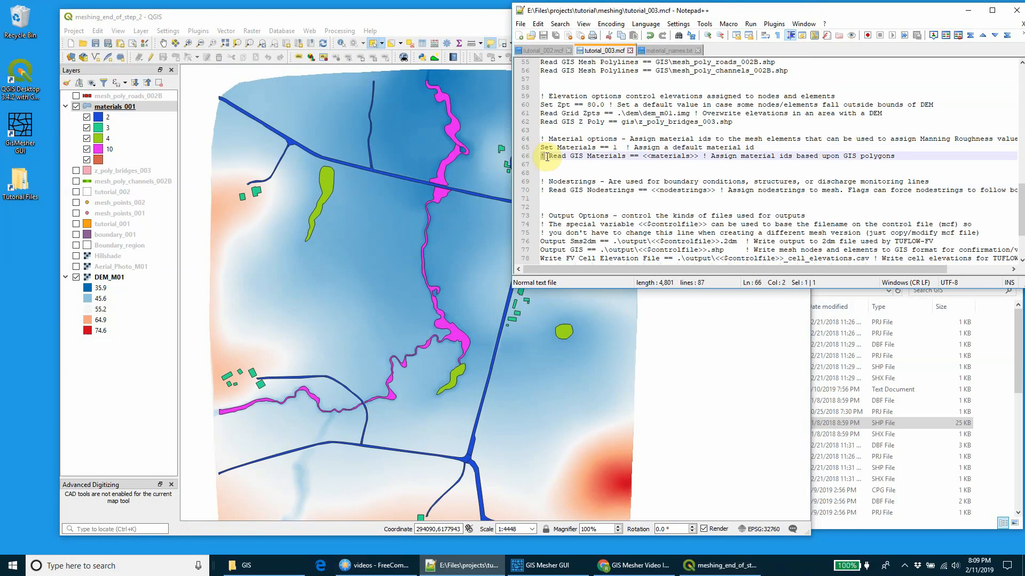
left_click_drag(547, 157, 548, 156)
key("Delete")
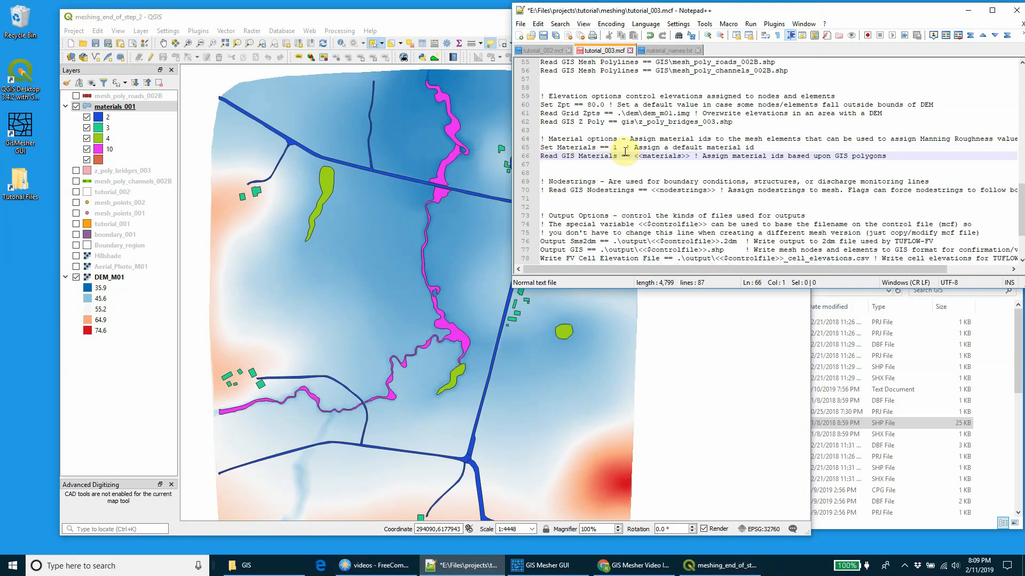
Step: Point the Read GIS Materials command at gis\materials_001.shp and save the control file
left_click_drag(635, 156, 688, 153)
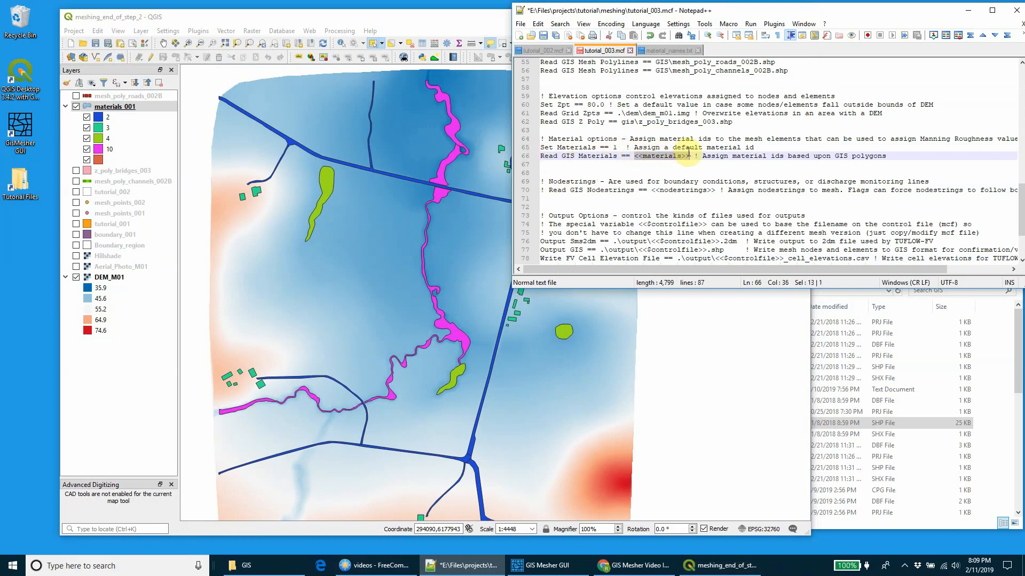
type("gis\\")
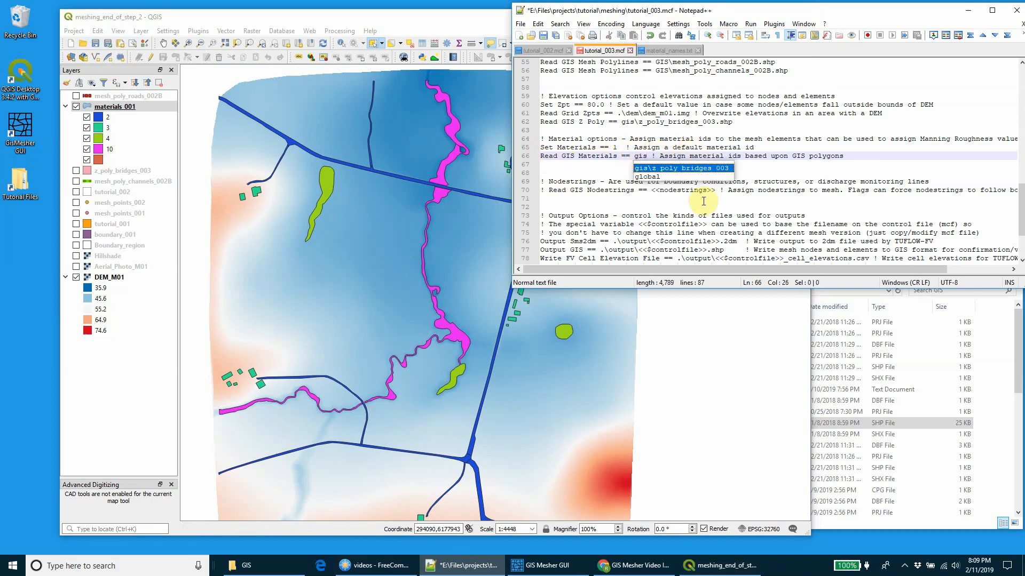
type("mater")
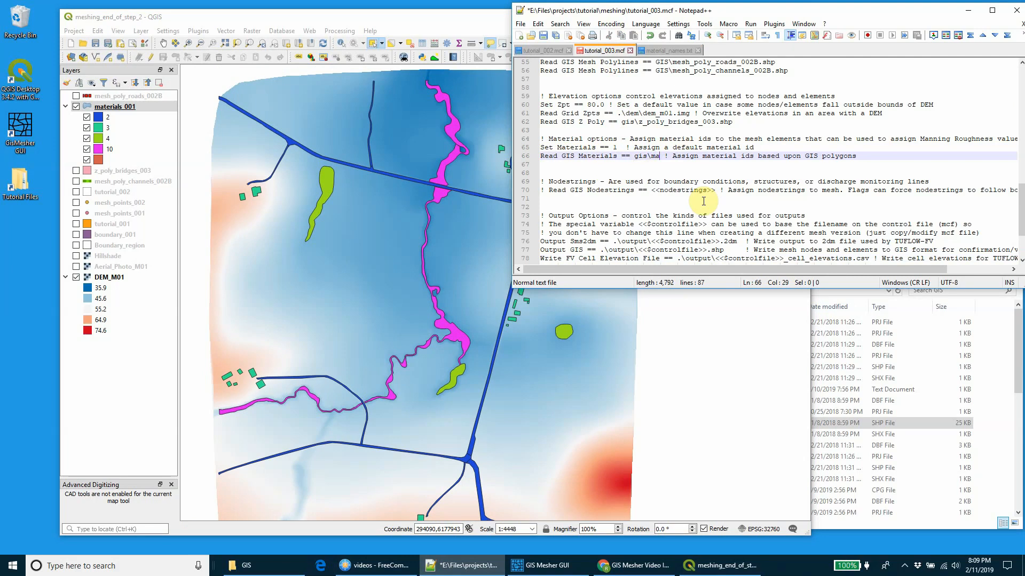
type("ials_001.sh")
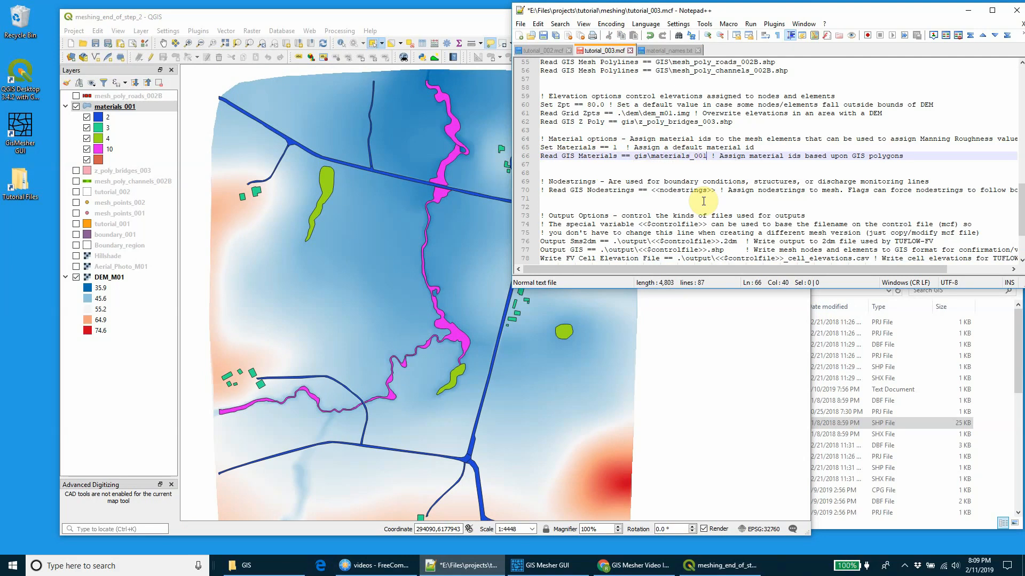
type("p")
key("ctrl+s")
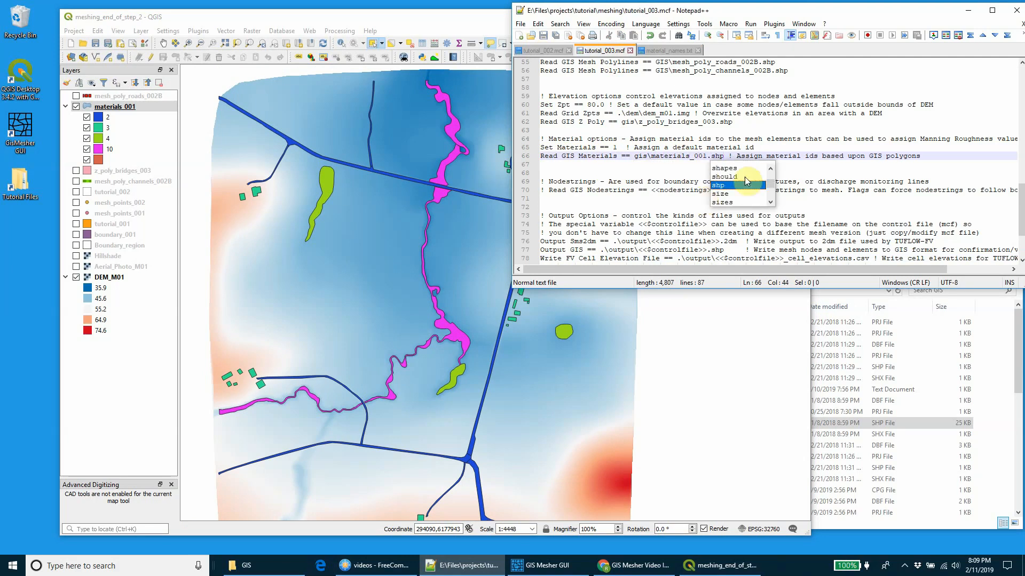
left_click(798, 151)
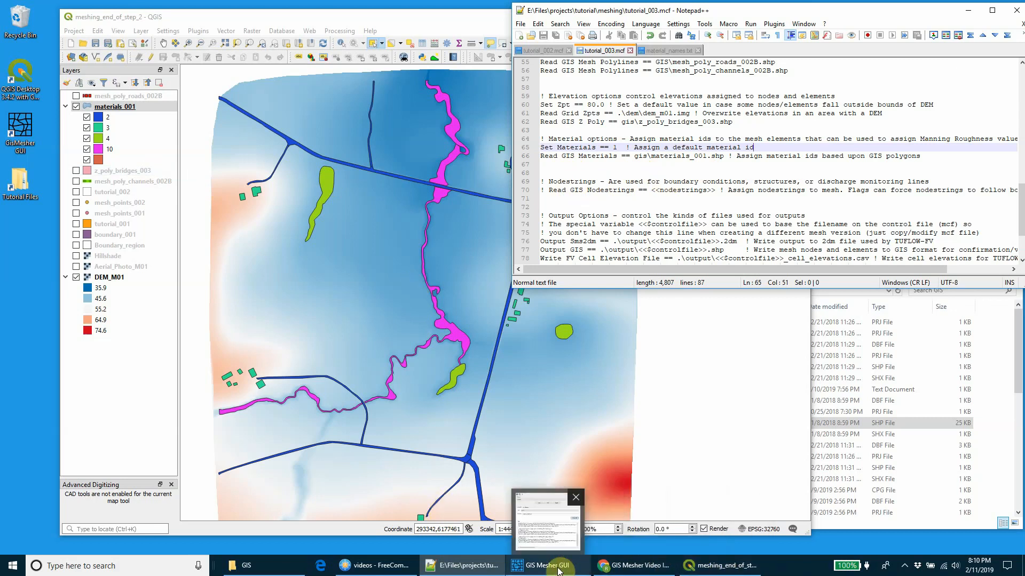
Step: In GIS Mesher GUI, create a nodestrings type GIS file named nodestrings_003, check its log entry and minimize the program
left_click(540, 566)
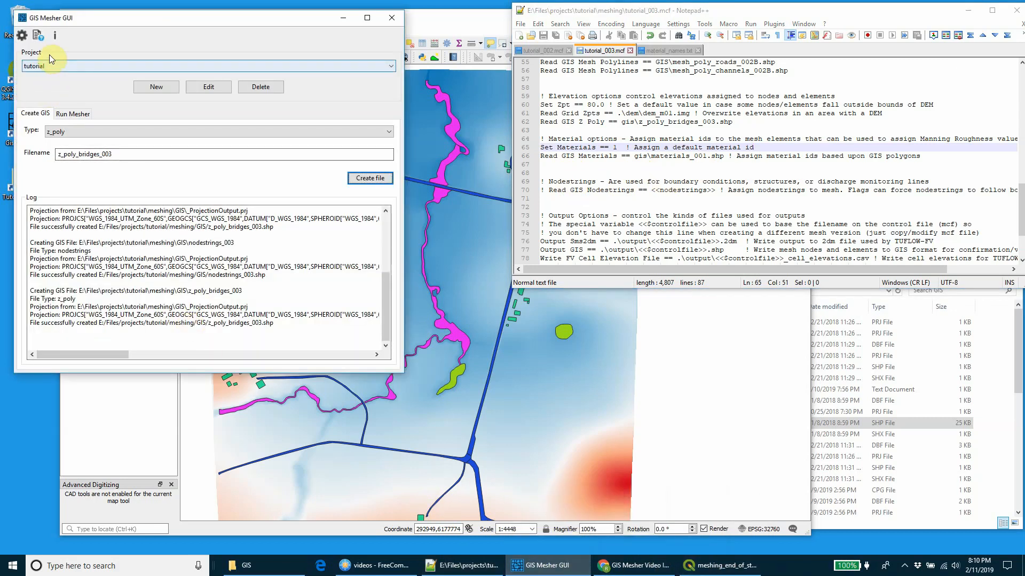
left_click(75, 131)
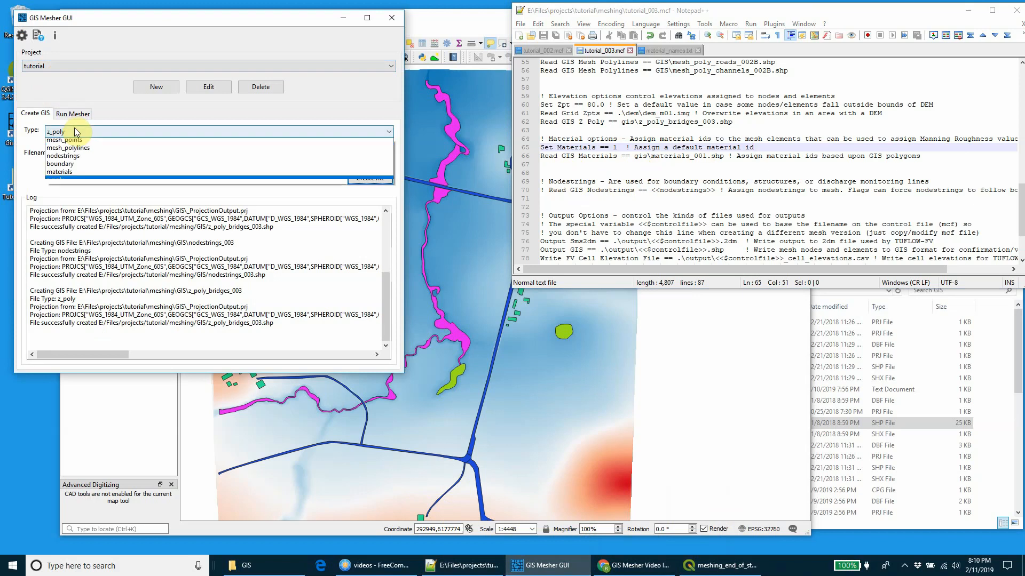
left_click(110, 158)
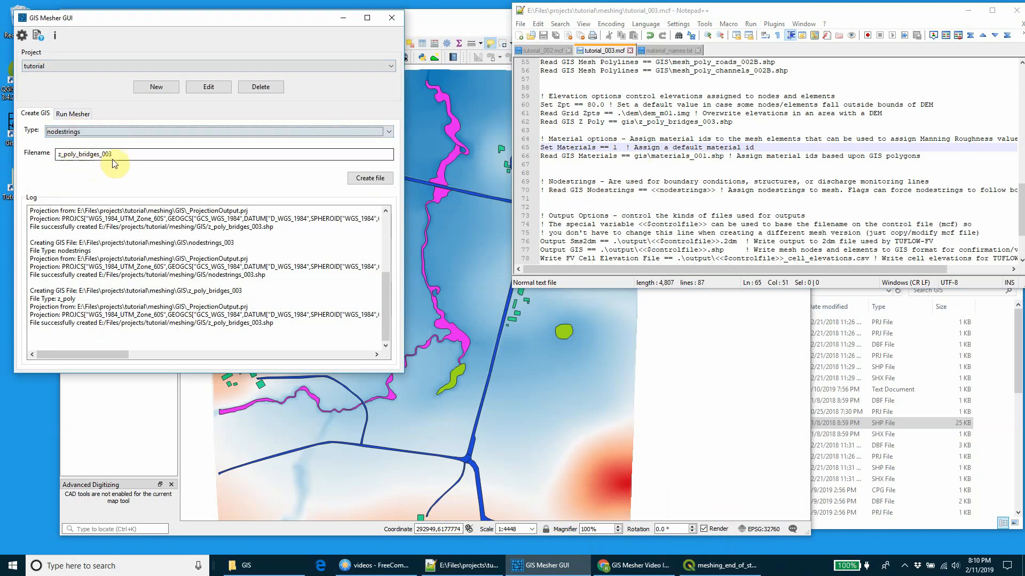
left_click(125, 154)
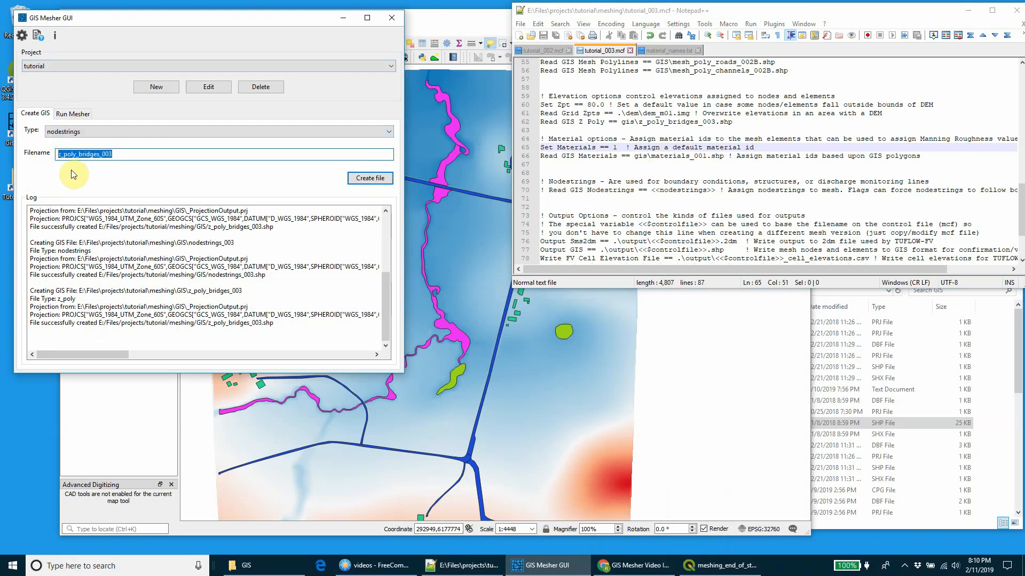
type("nodestrin")
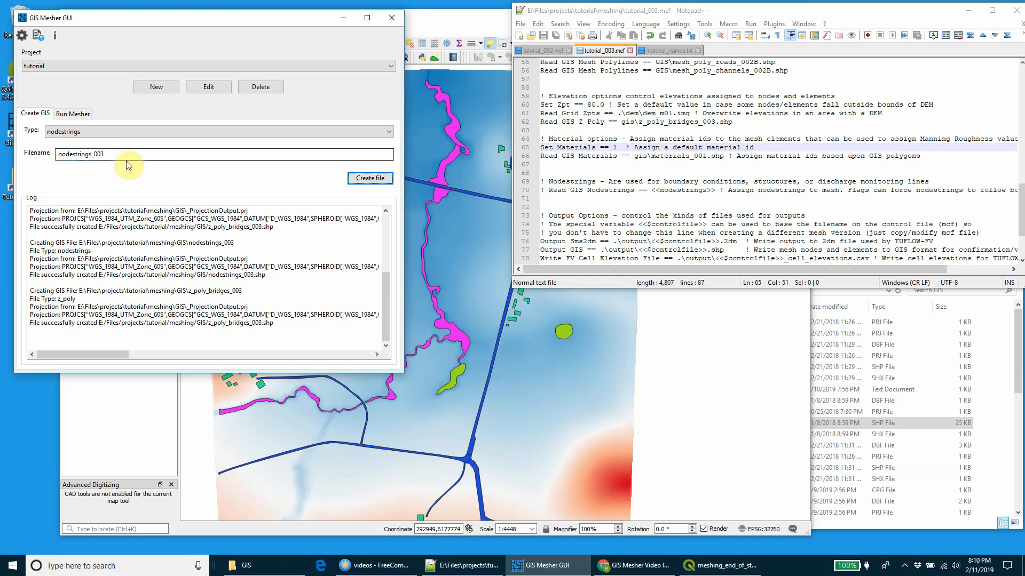
left_click(368, 178)
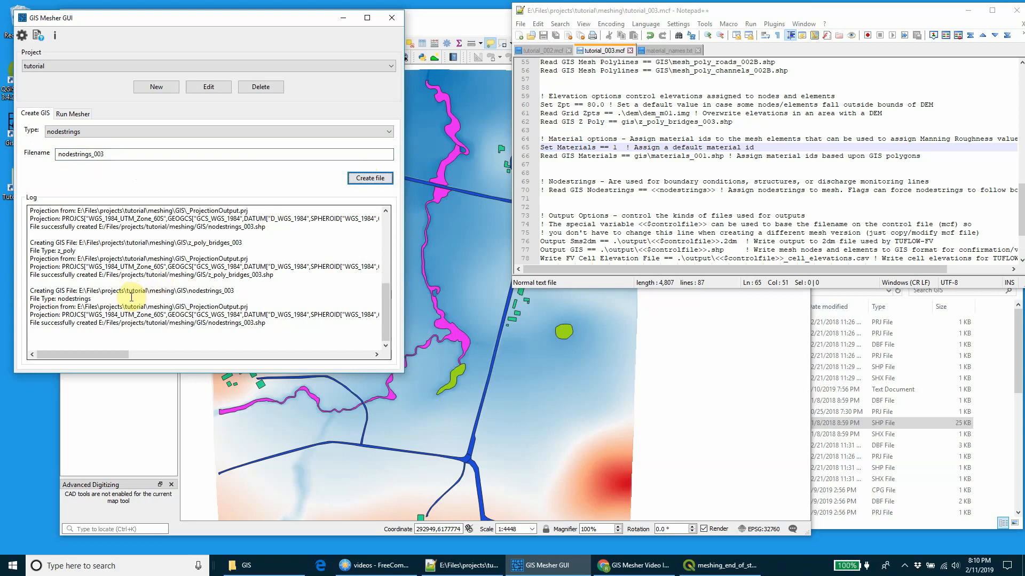
left_click_drag(33, 291, 277, 325)
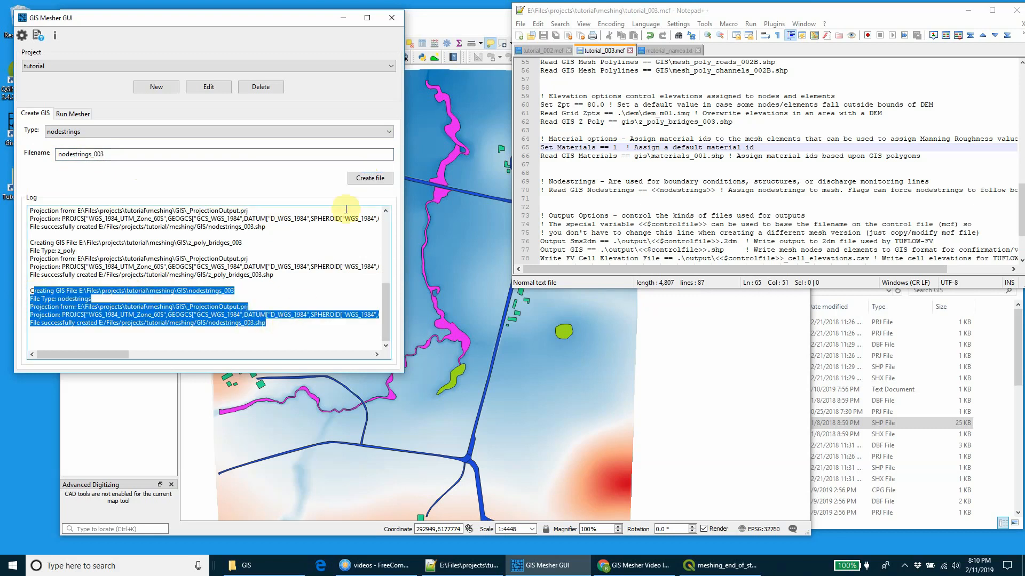
left_click(350, 24)
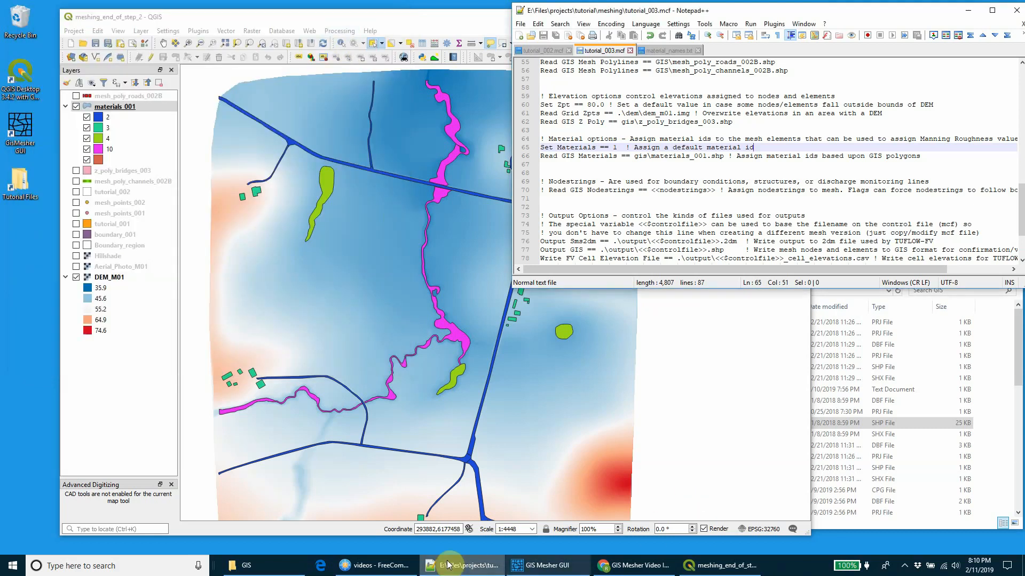
Step: Find nodestrings_003.shp in the meshing GIS folder in File Explorer and load it as a layer in QGIS
left_click(395, 563)
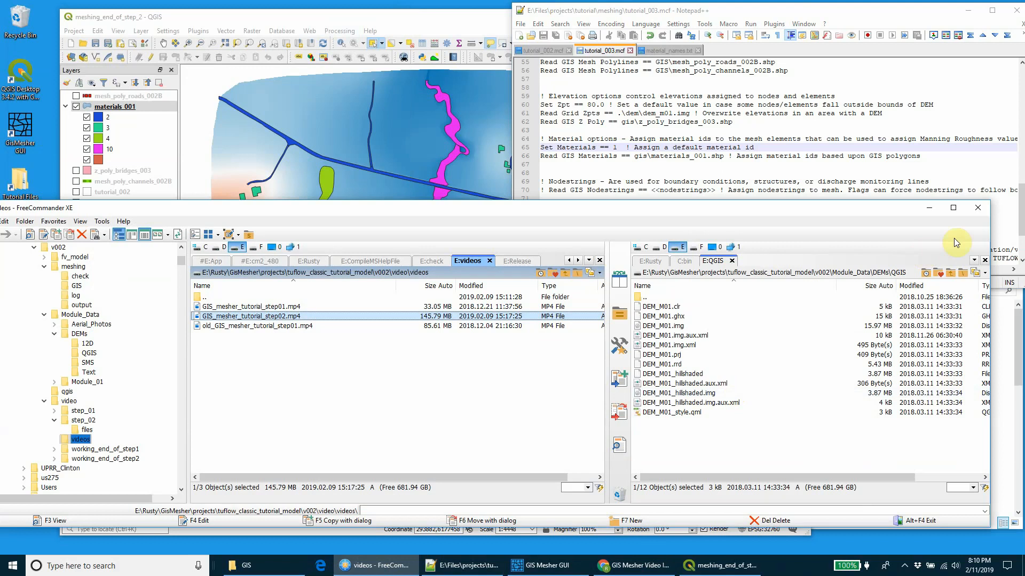
left_click(931, 209)
left_click(248, 565)
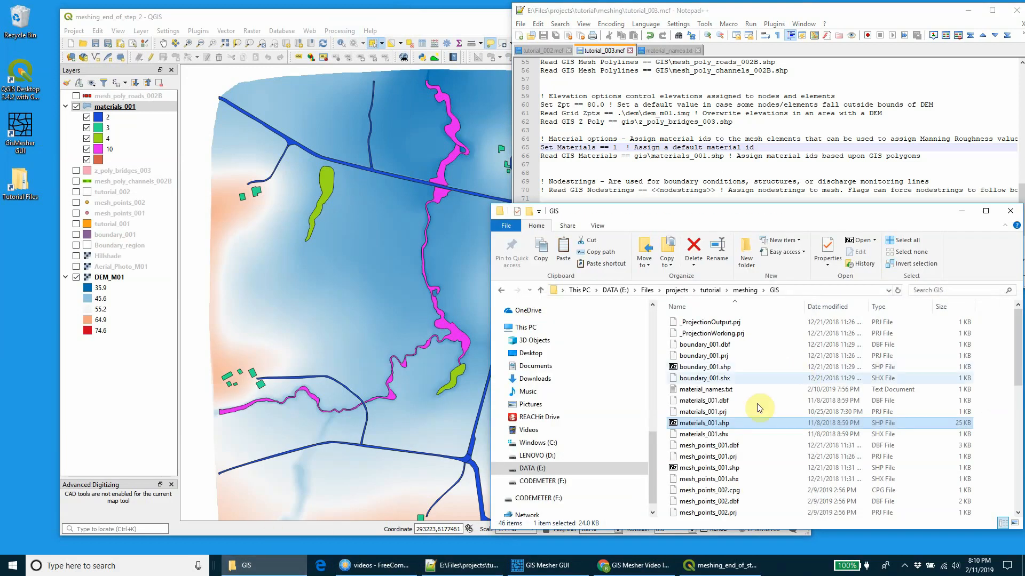
scroll(745, 446, "down", 9)
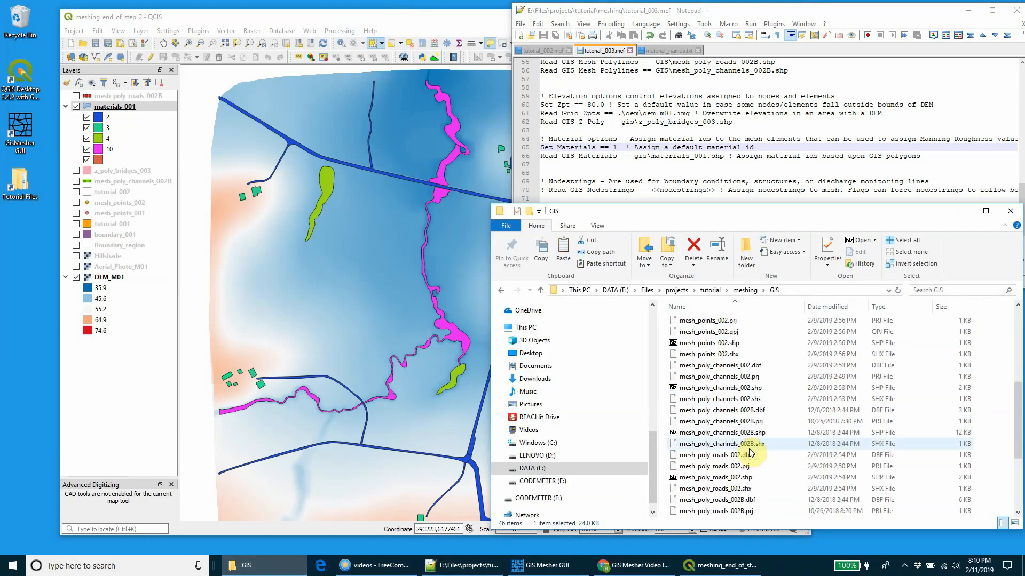
scroll(751, 451, "down", 1)
left_click_drag(723, 455, 217, 156)
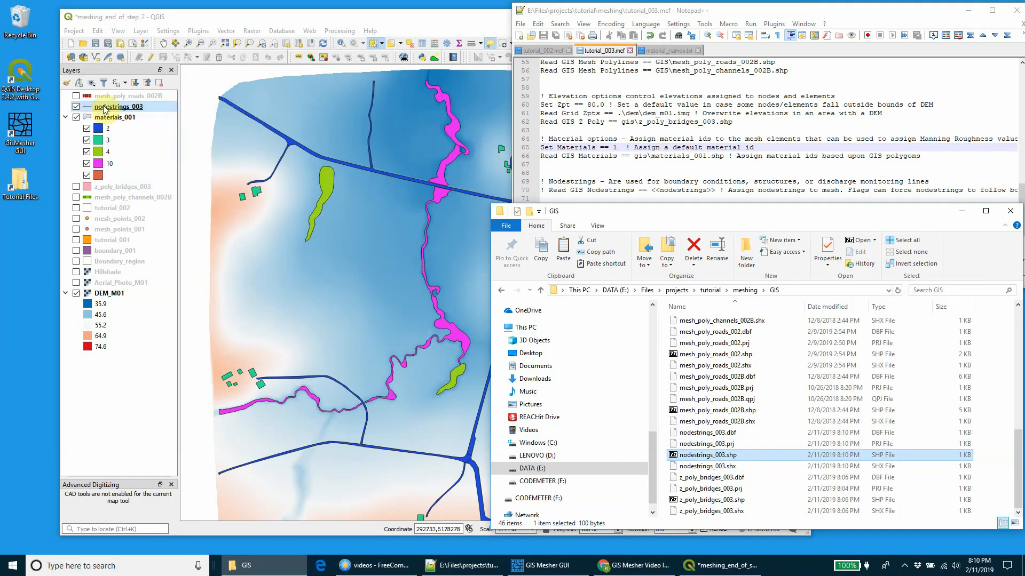
Step: Show the Boundary_region outline instead of the materials_001 polygons and start adding line features to the nodestrings_003 layer
left_click(76, 118)
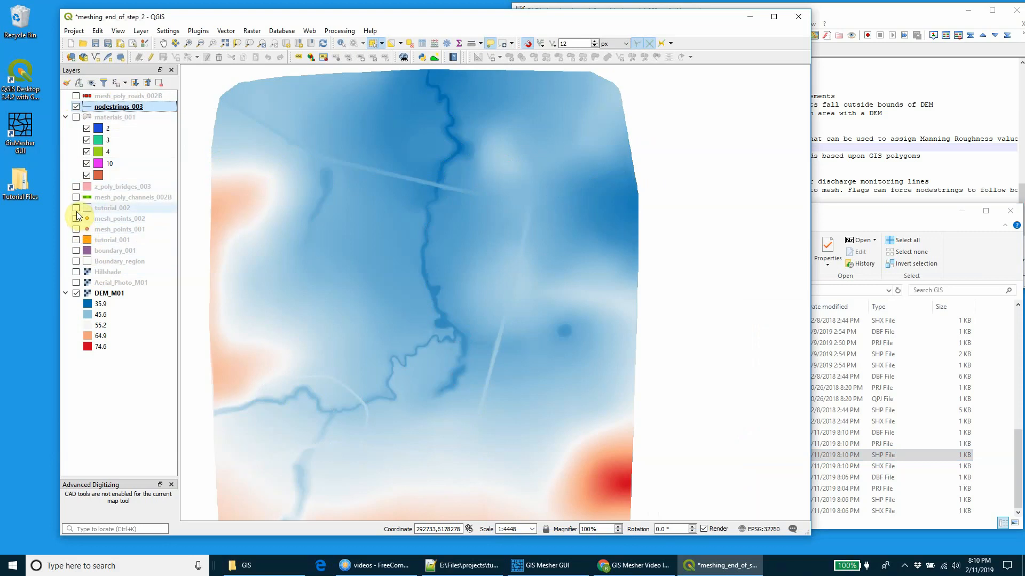
left_click(76, 262)
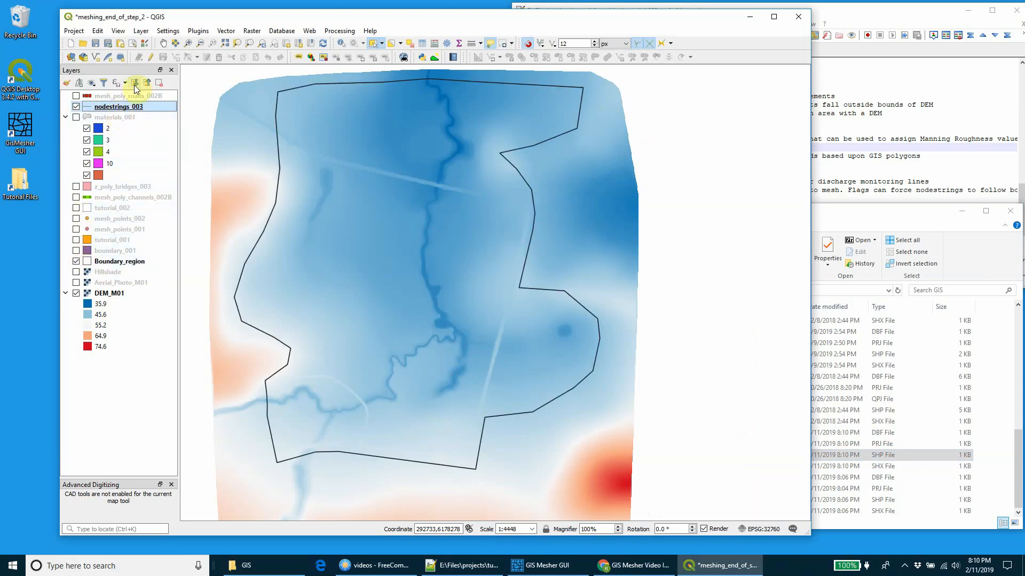
left_click(153, 57)
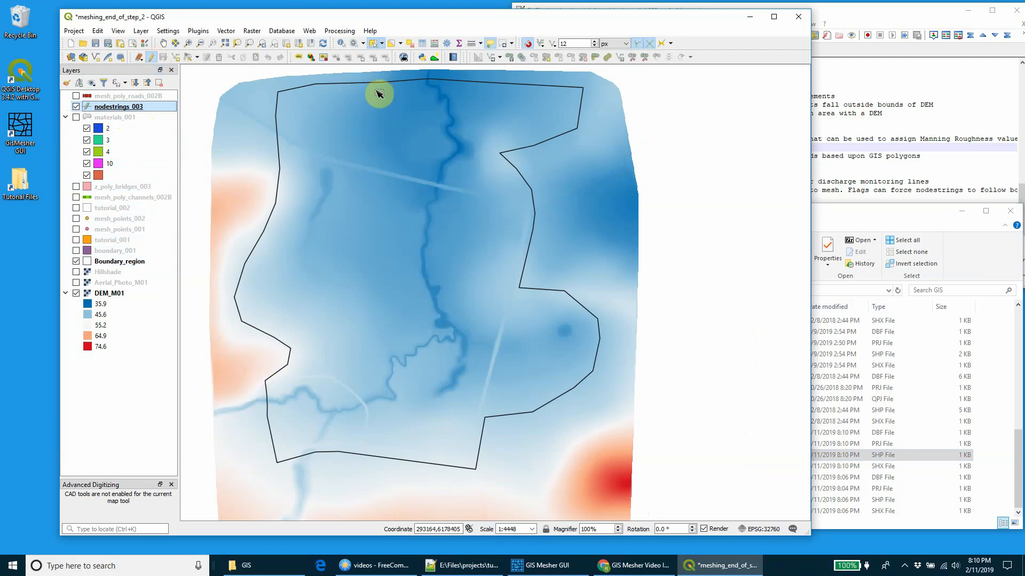
left_click(175, 57)
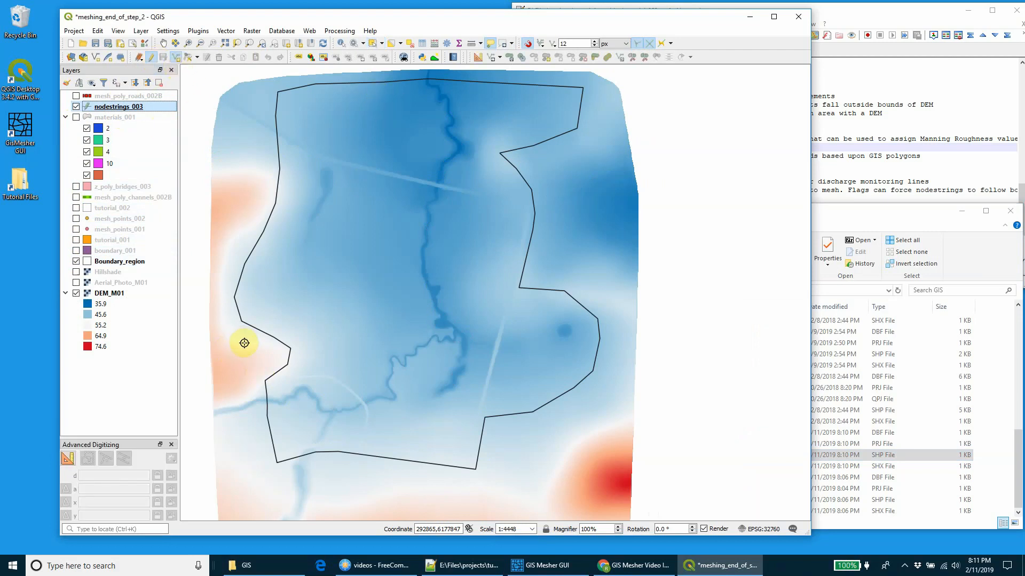
Step: Digitize a nodestring along the southwest model boundary across the inflowing creek, with External set to T and Name set to us
left_click(267, 420)
right_click(267, 421)
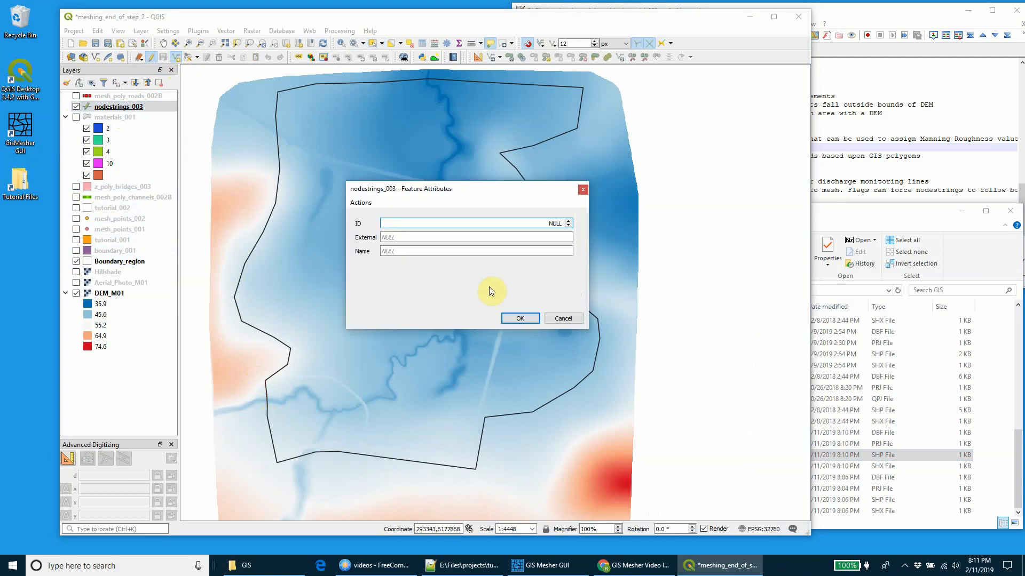
left_click(533, 233)
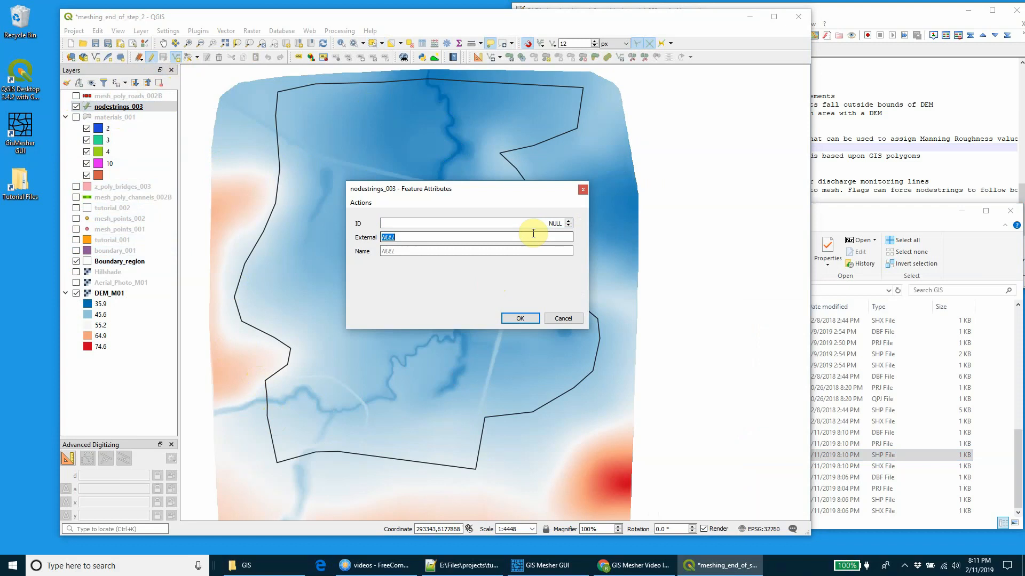
type("T")
key("Tab")
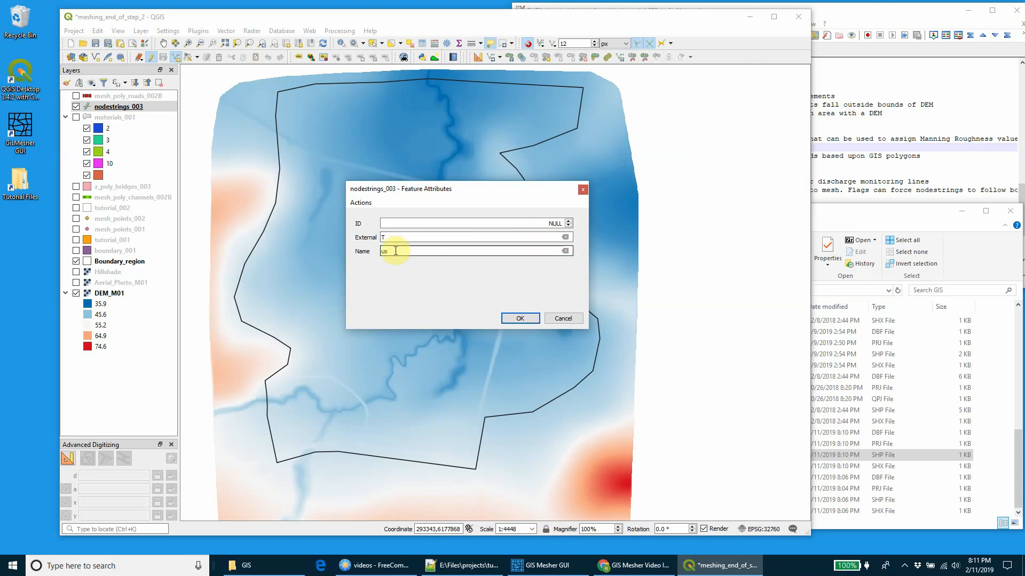
left_click(522, 318)
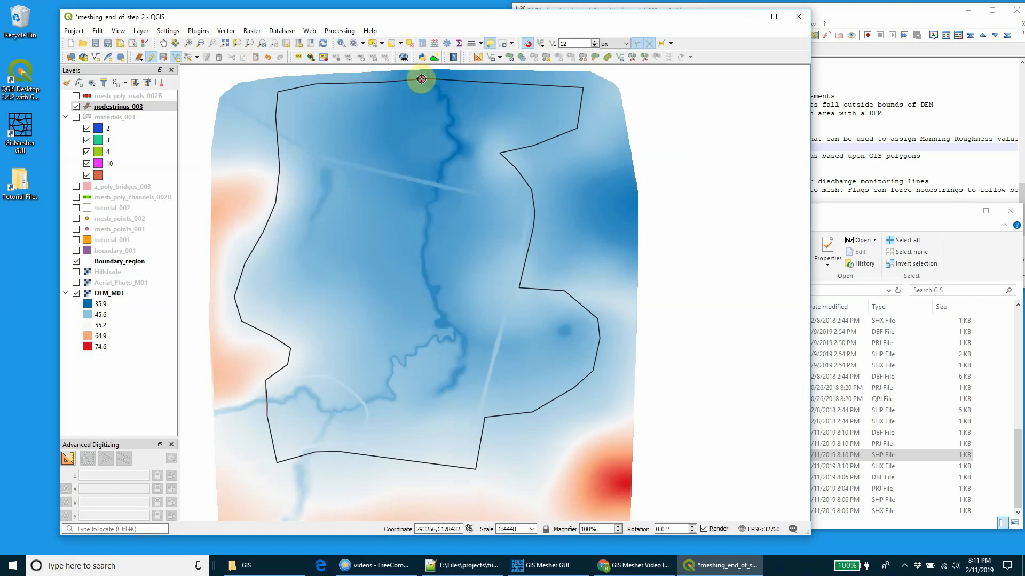
Step: Digitize a second nodestring along the northern model boundary across the creek, with External set to T and Name set to ds
scroll(421, 79, "up", 2)
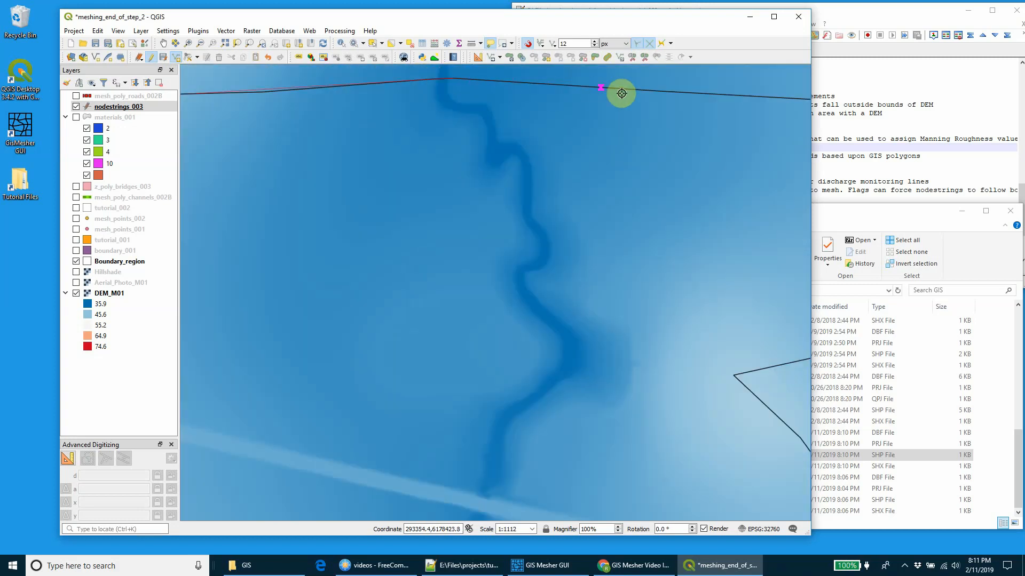
right_click(652, 96)
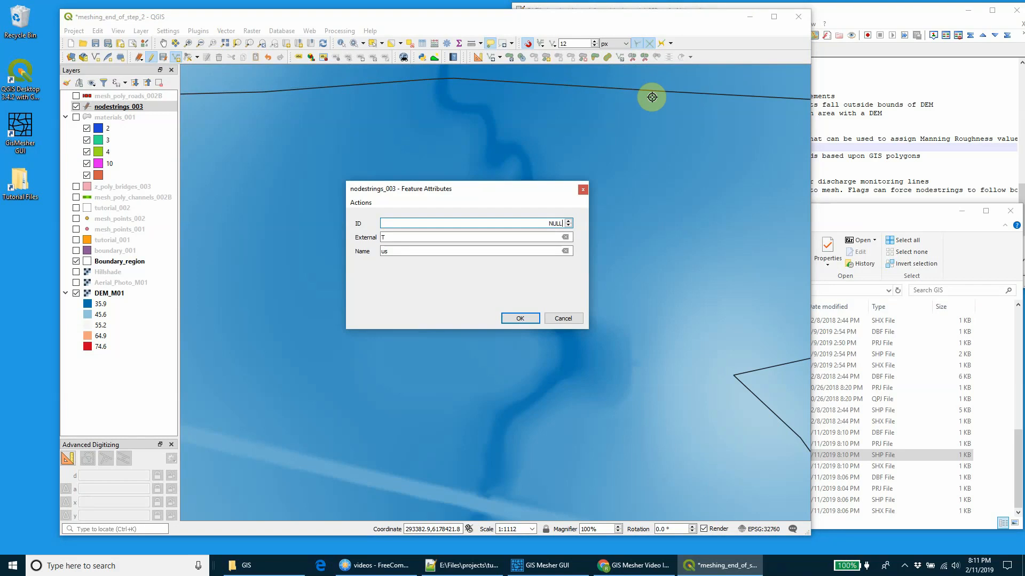
left_click_drag(417, 252, 354, 252)
type("ds")
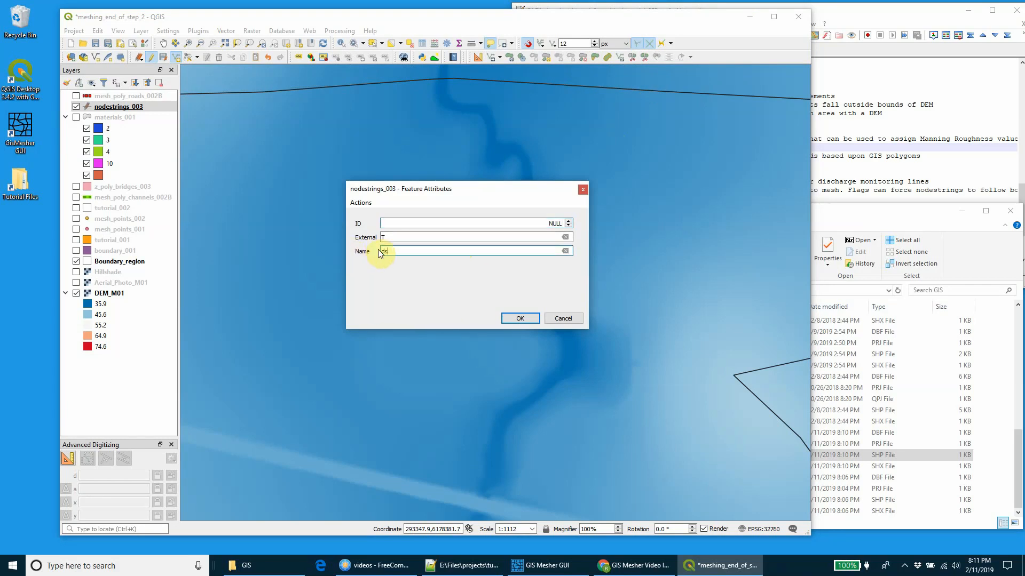
left_click(400, 238)
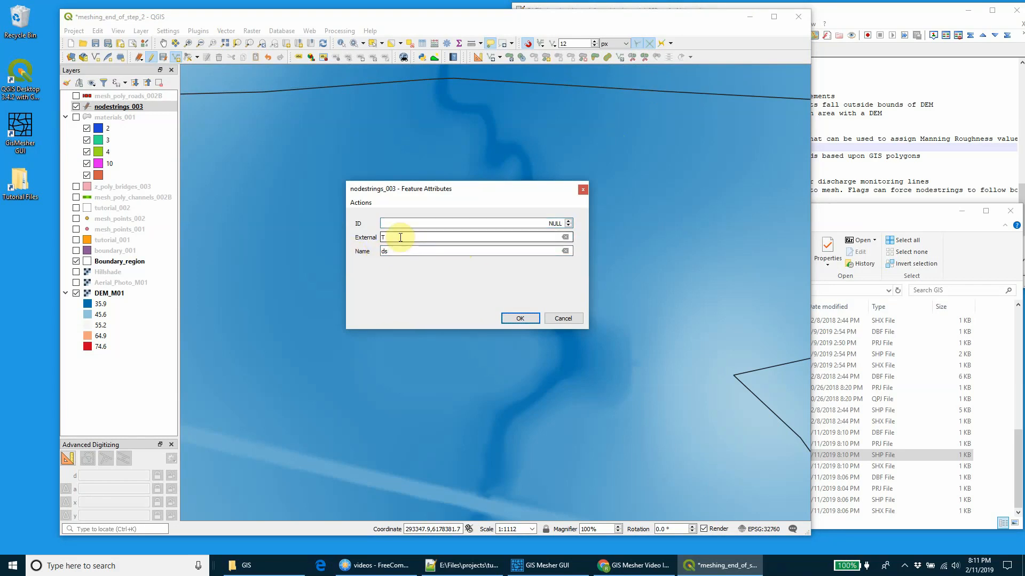
left_click(521, 319)
scroll(517, 306, "down", 2)
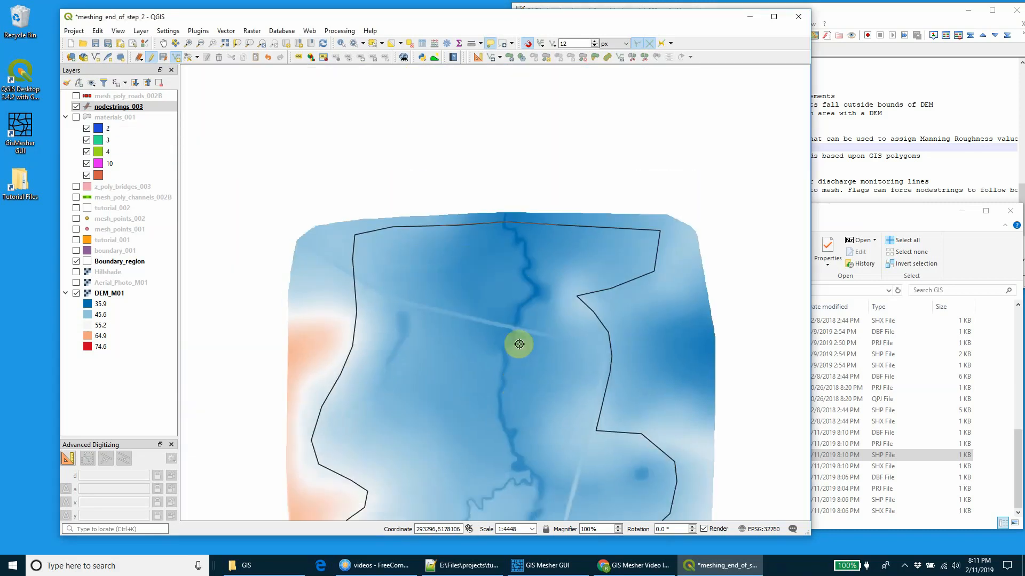
Step: Digitize a third nodestring along the curved road embankment across the creek in the southwest of the model
scroll(425, 409, "up", 1)
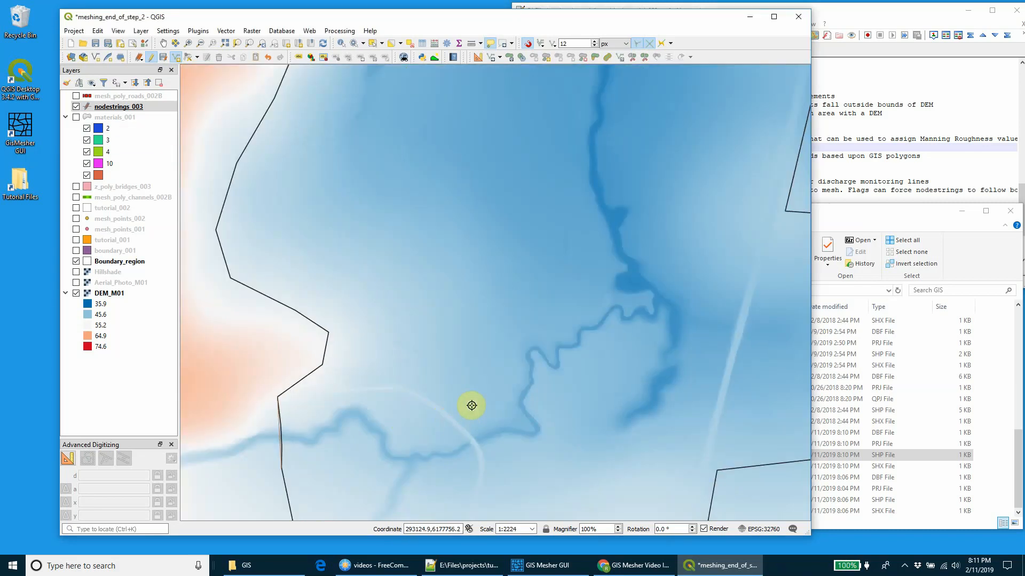
left_click_drag(471, 407, 471, 302)
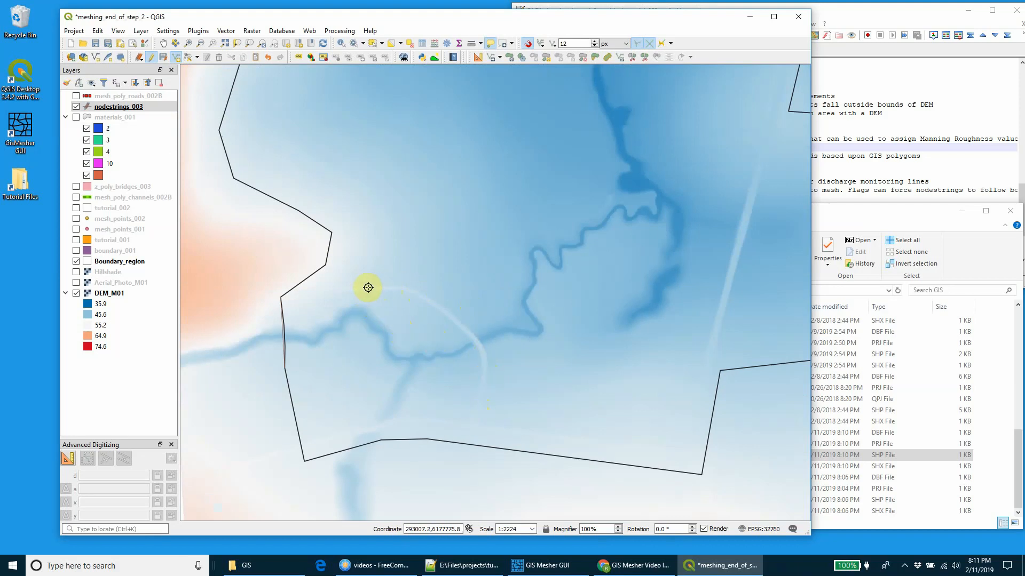
left_click(402, 287)
left_click(441, 312)
left_click(479, 344)
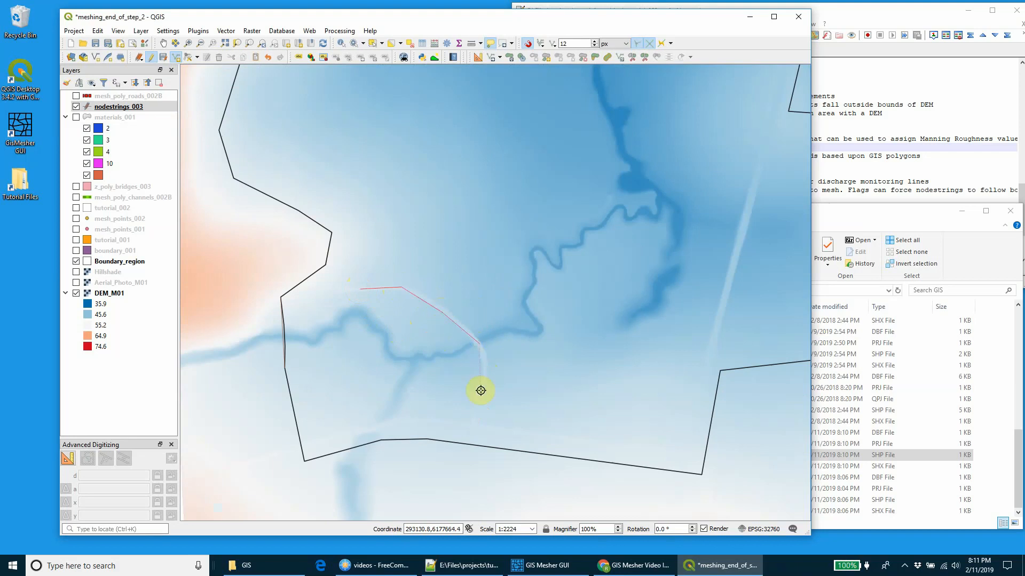
left_click(485, 363)
right_click(475, 420)
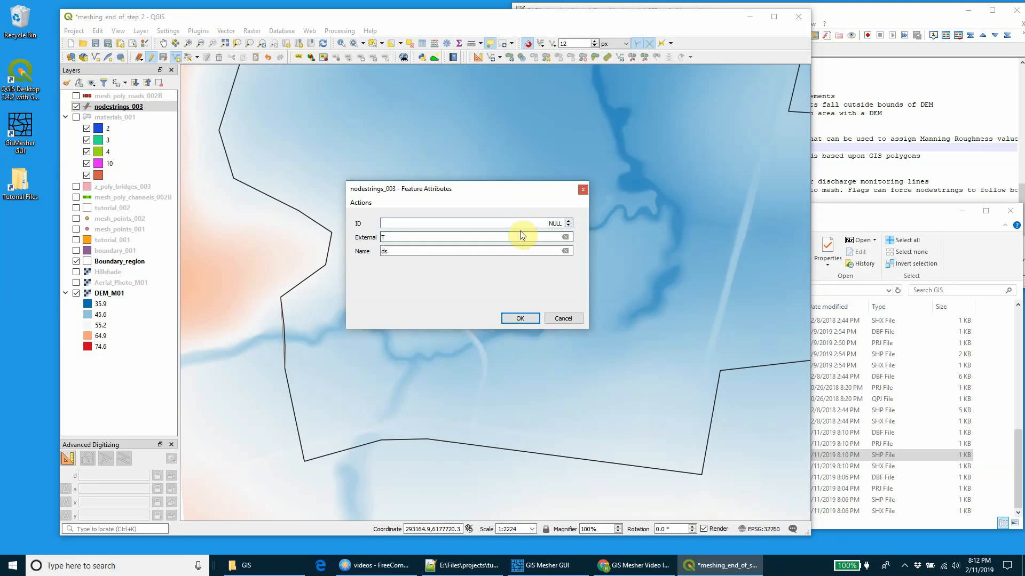
Step: Clear the new nodestring's External value and set its Name to road1
left_click(565, 237)
left_click(486, 251)
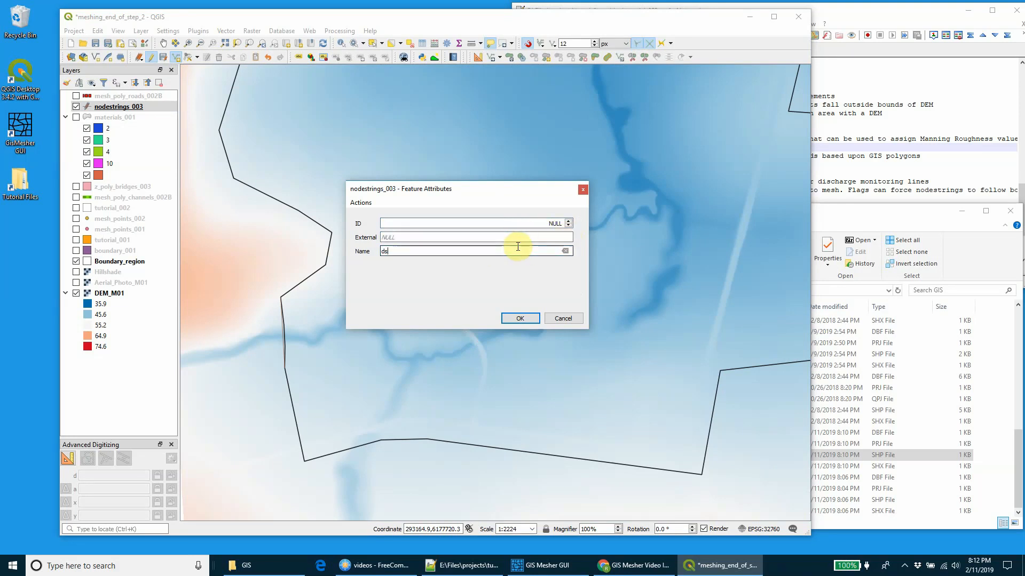
left_click_drag(399, 250, 376, 253)
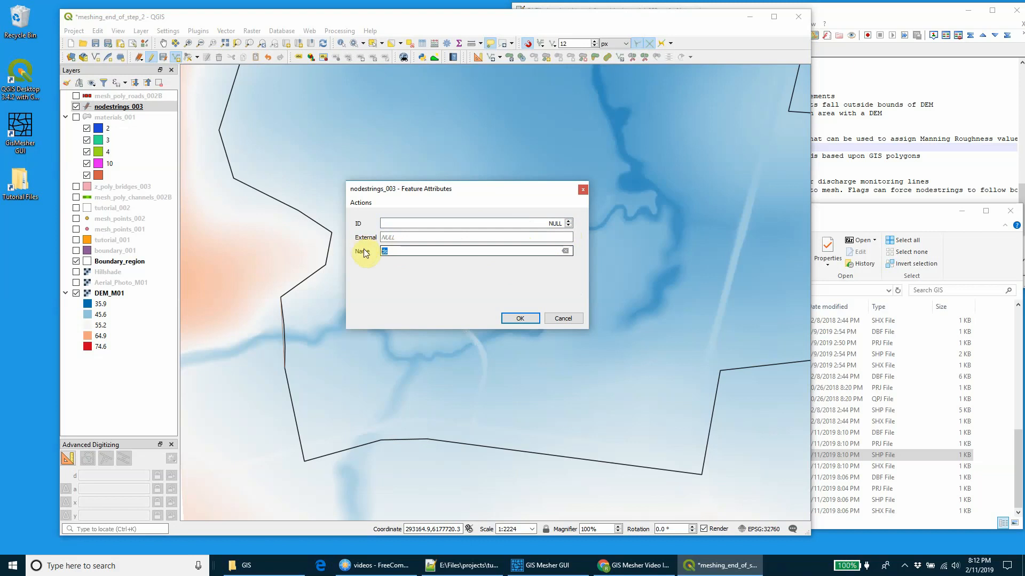
type("roa")
type("ds")
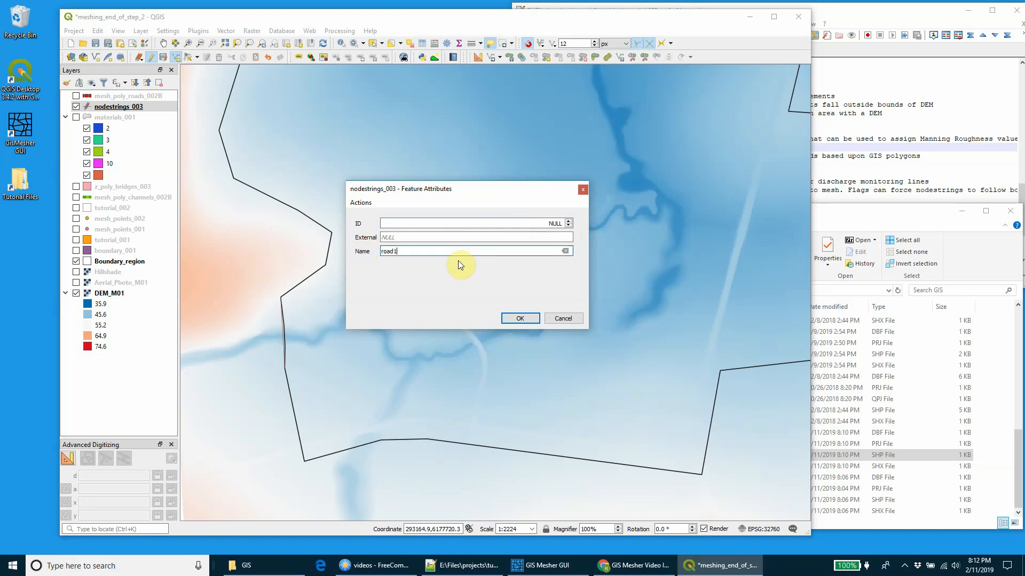
left_click(535, 319)
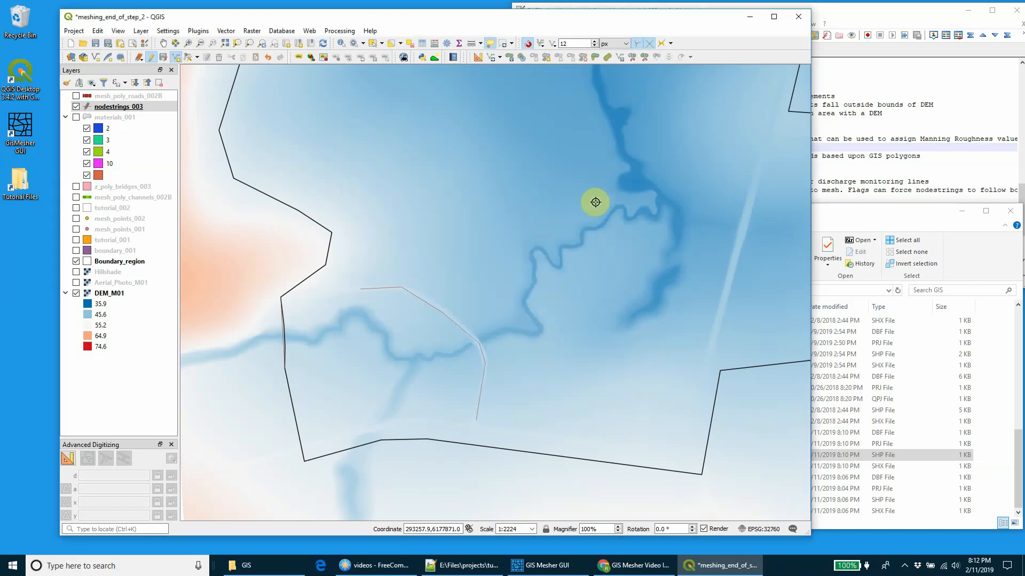
Step: Digitize a nodestring along the straight northern road across the creek, name it road2, and save and end the nodestrings_003 edits
scroll(587, 229, "down", 1)
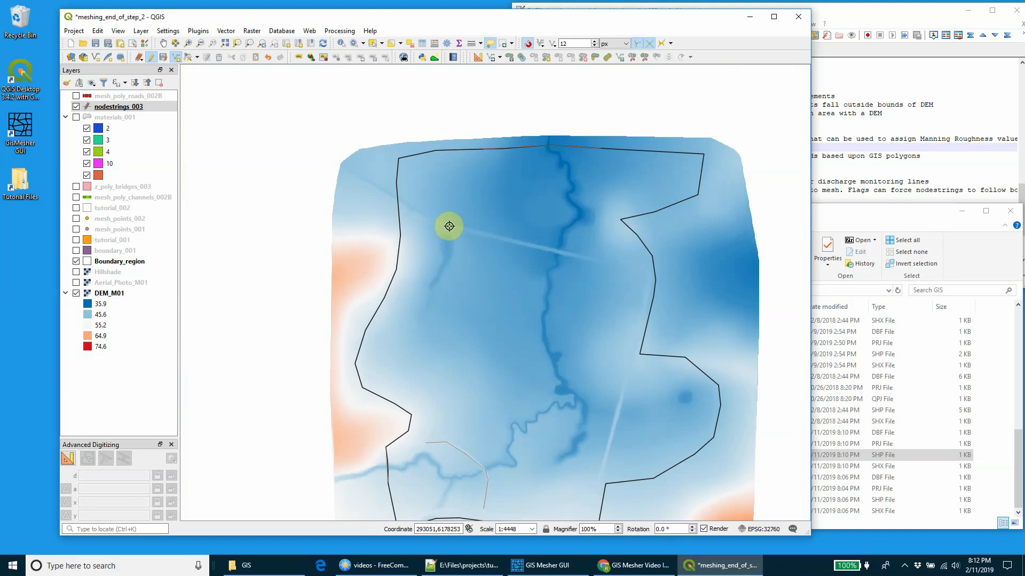
left_click(442, 225)
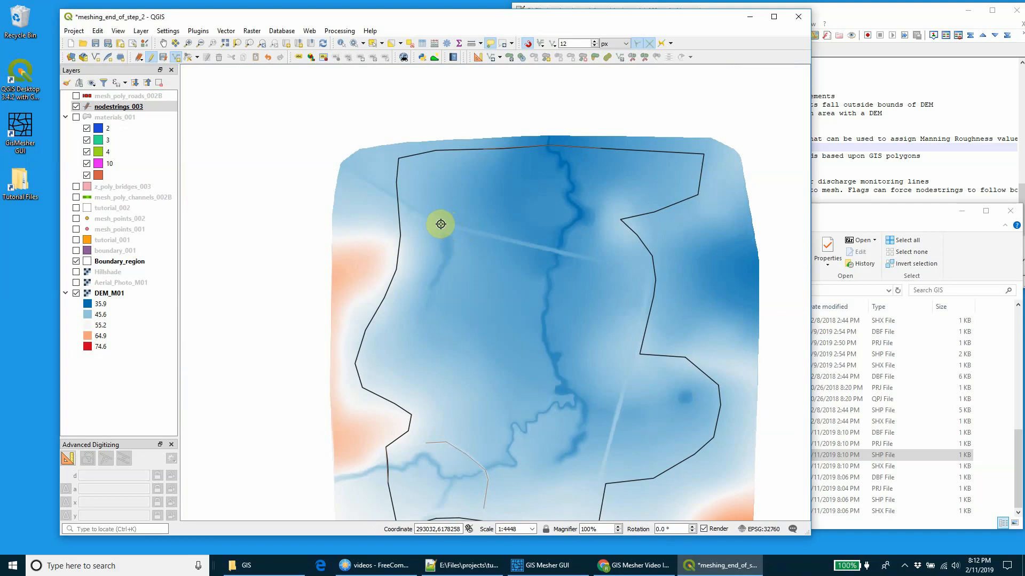
left_click(643, 271)
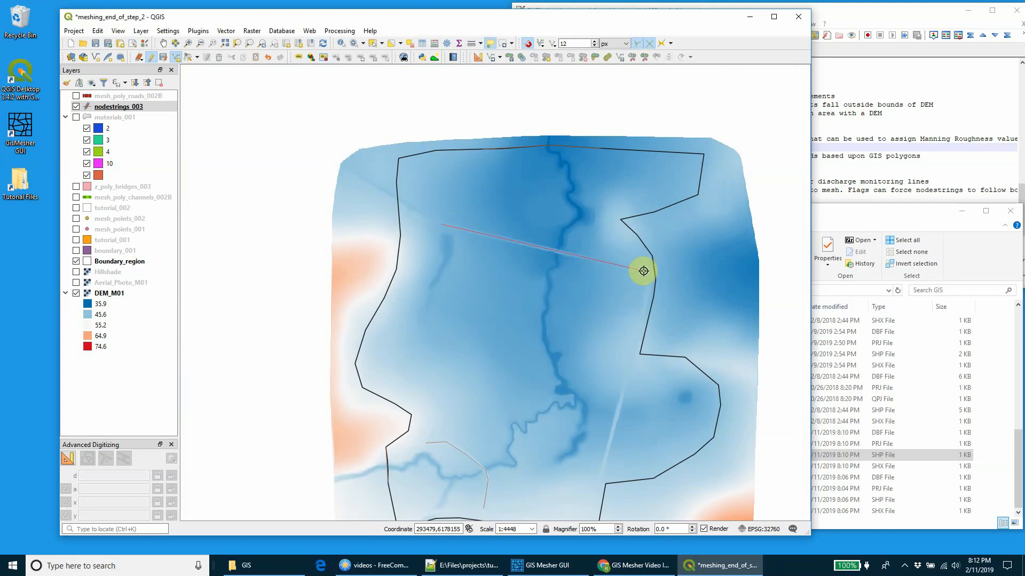
right_click(643, 271)
left_click(458, 250)
type("road1")
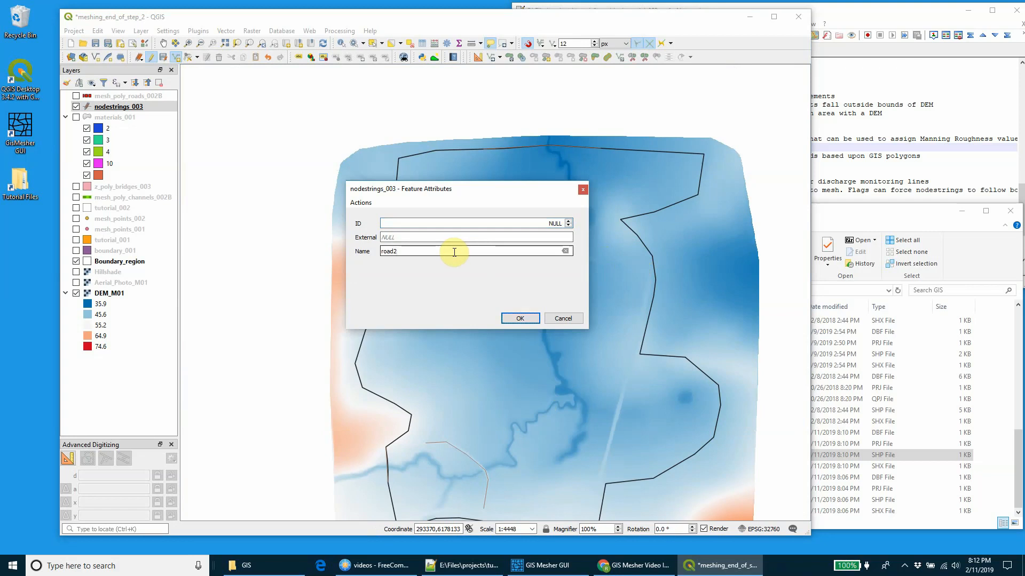
left_click(521, 318)
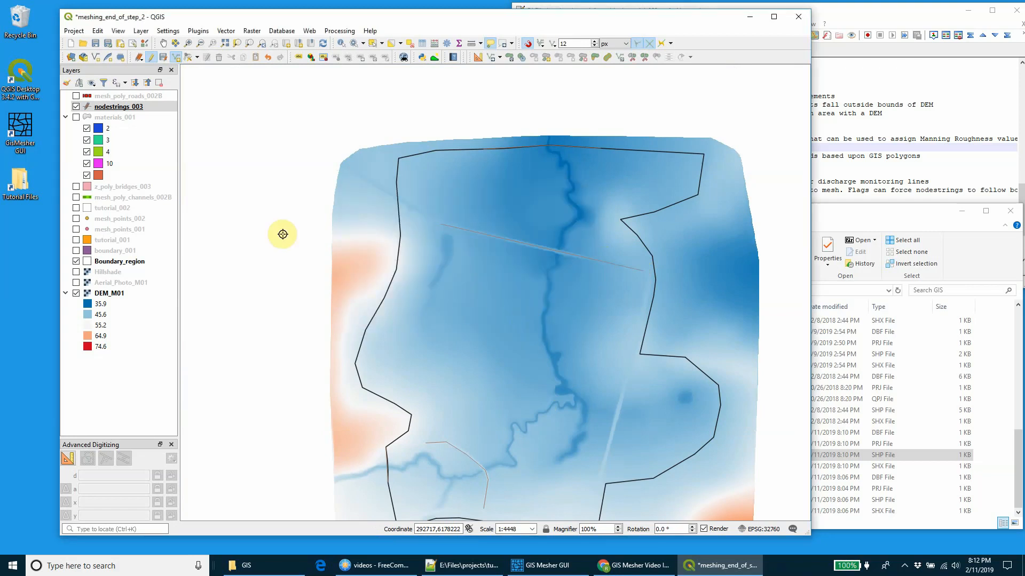
left_click(151, 58)
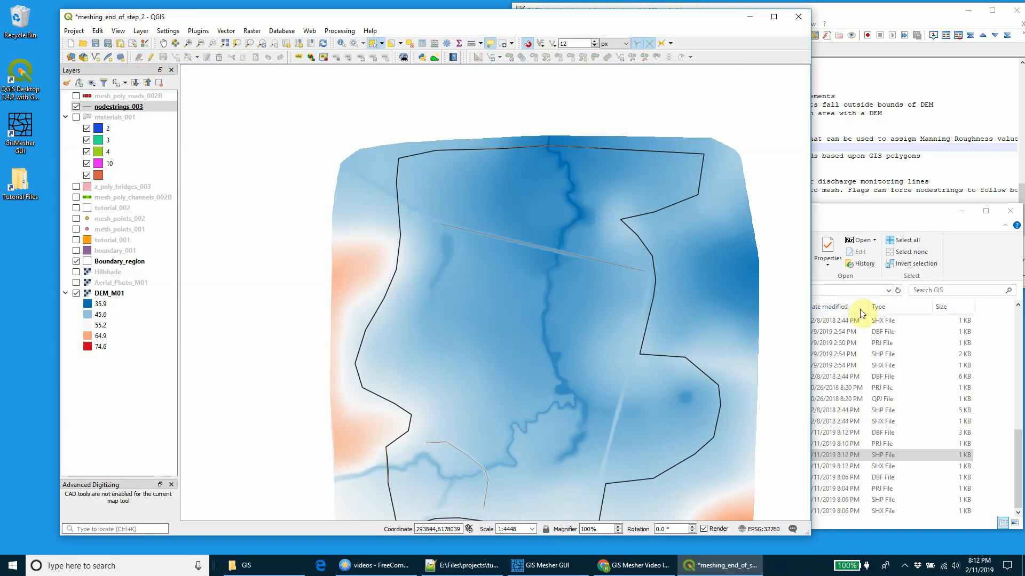
Step: Uncomment the Read GIS Nodestrings command in tutorial_003.mcf in Notepad++ and save the file
left_click(901, 174)
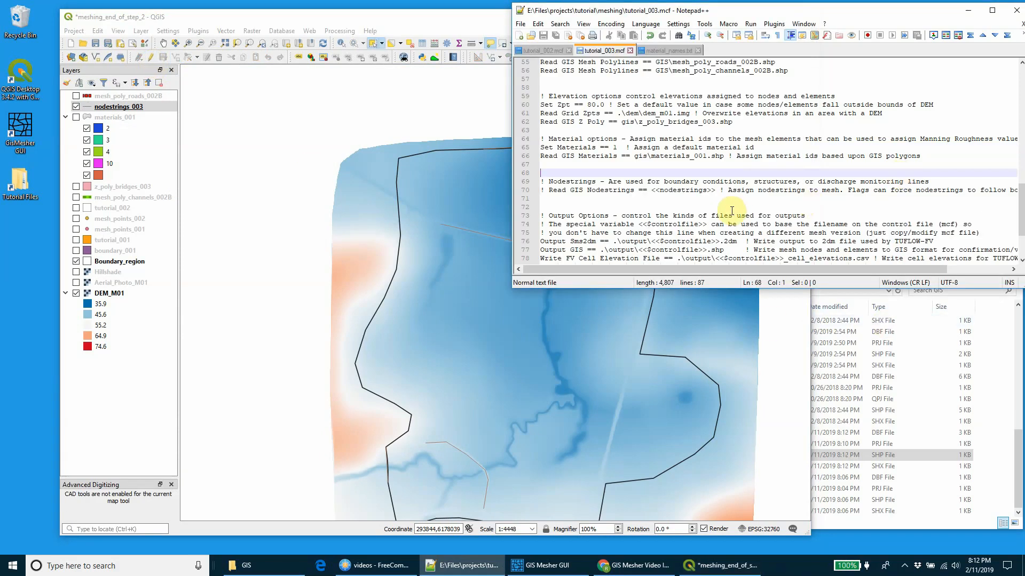
scroll(572, 165, "down", 1)
left_click_drag(541, 164, 549, 164)
key("Delete")
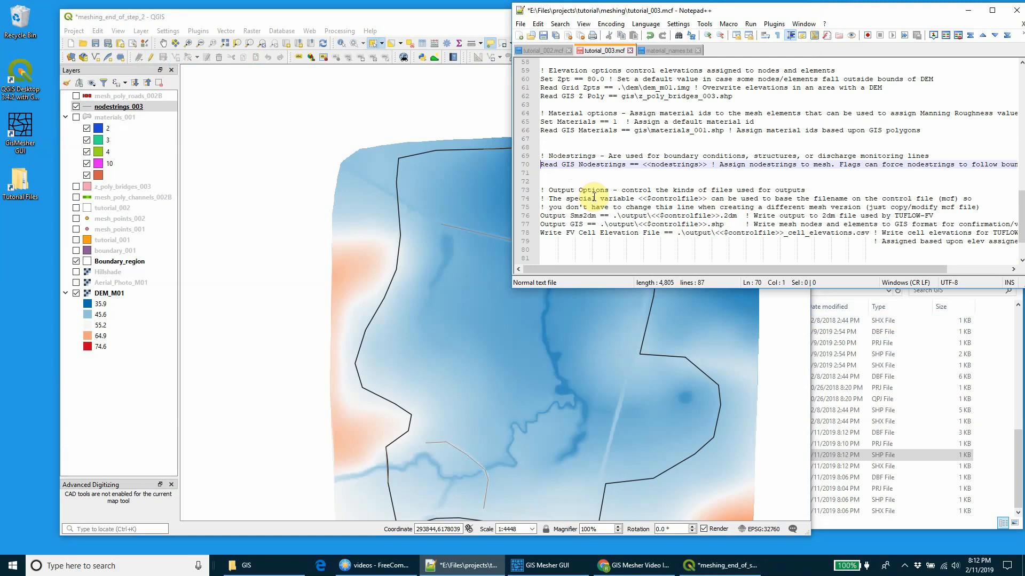
key("ctrl+s")
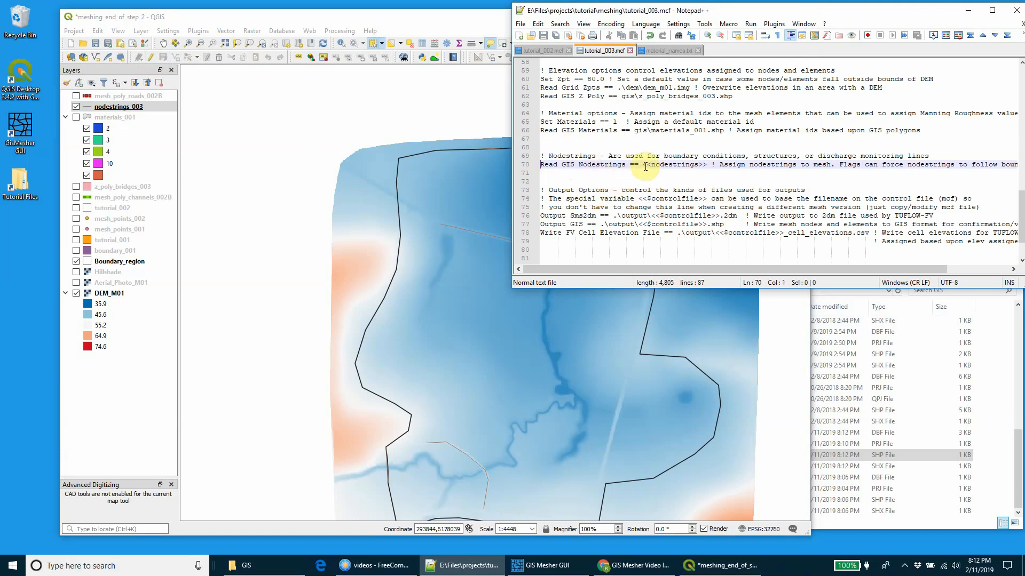
Step: Replace the <<nodestrings>> placeholder with gis\nodestrings_003.shp and save tutorial_003.mcf
left_click_drag(642, 165, 703, 164)
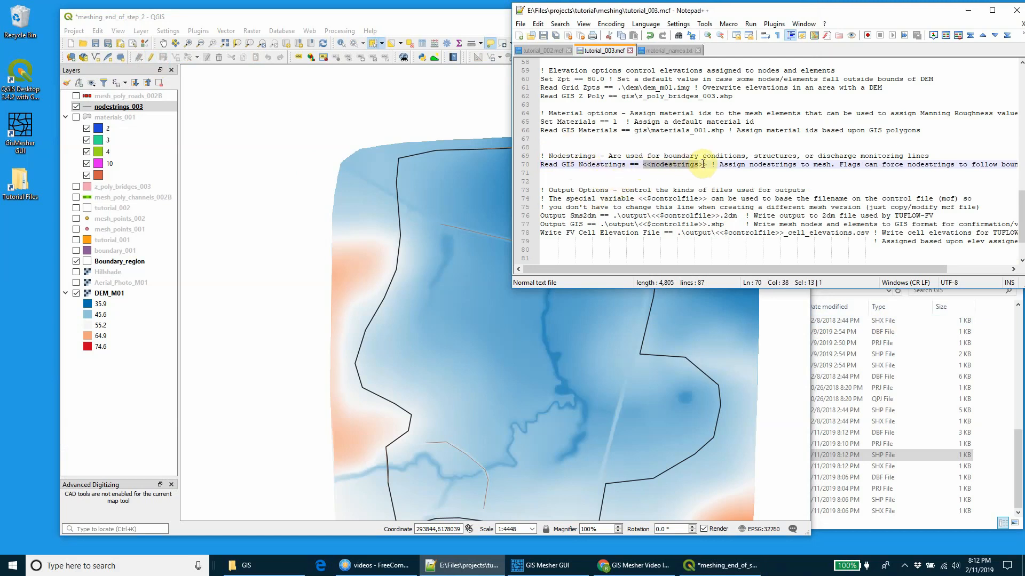
type("gis\\")
left_click(712, 177)
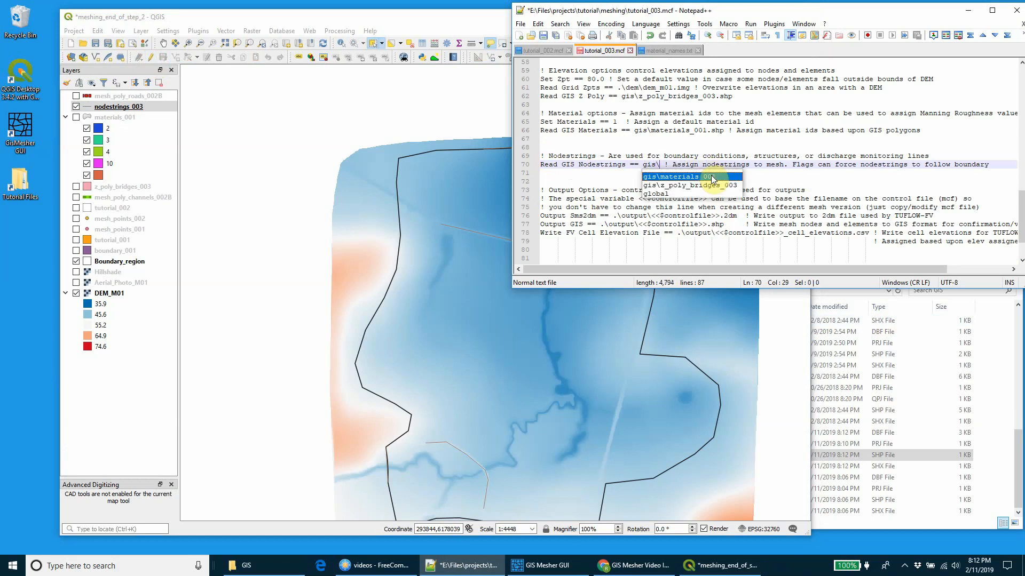
type("nodestr")
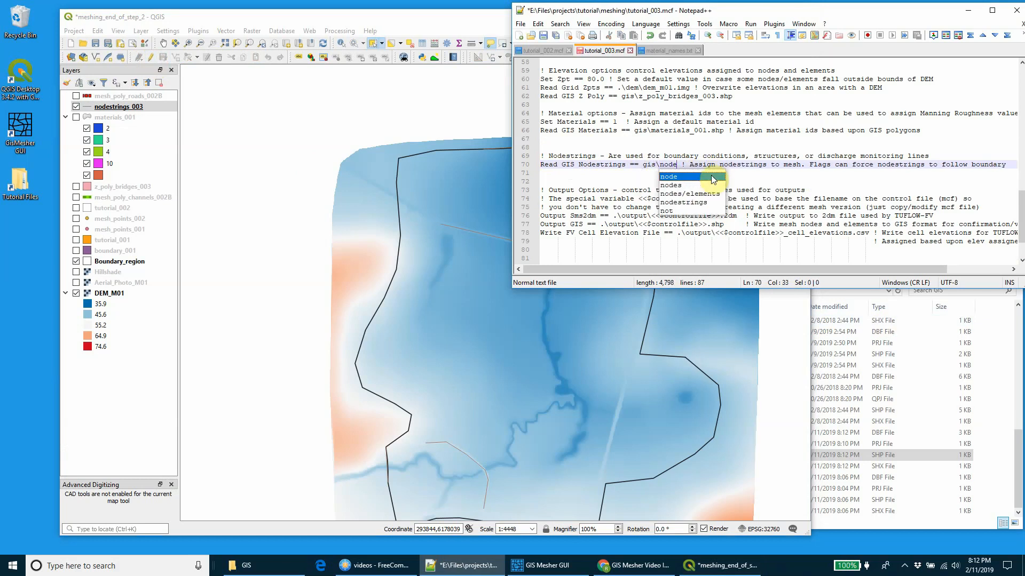
type("ings_003")
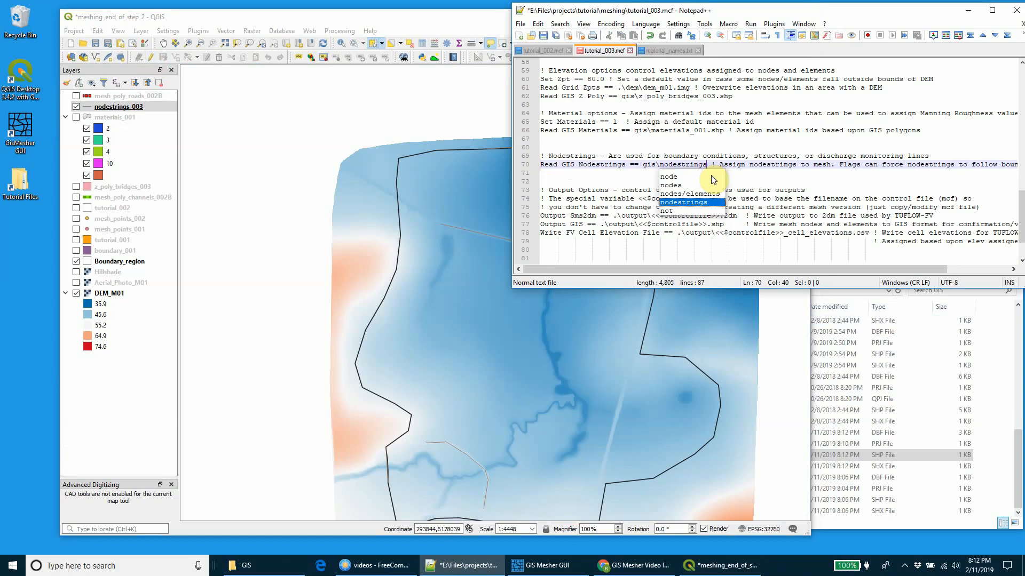
type(".shp")
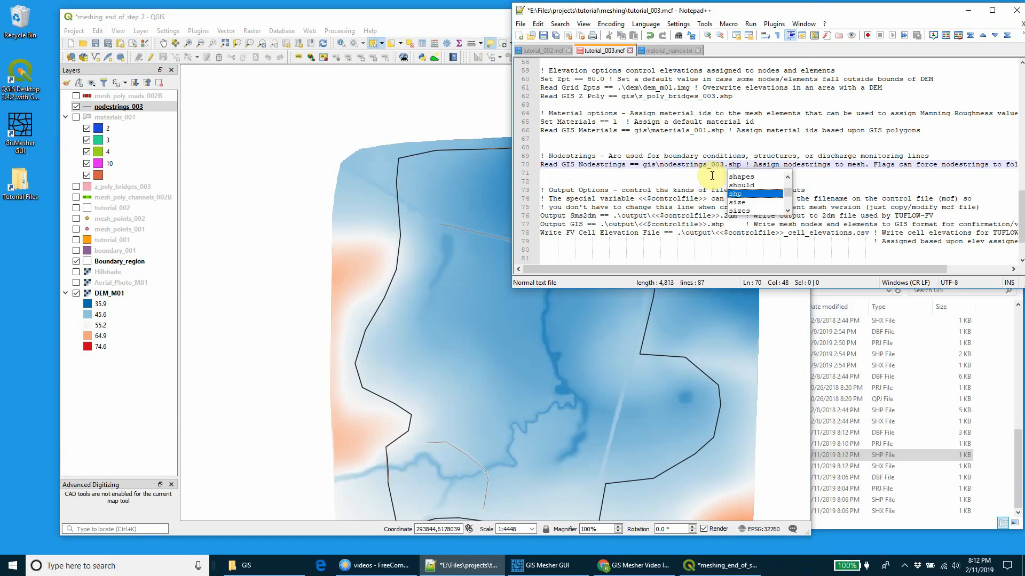
key("ctrl+s")
left_click(688, 105)
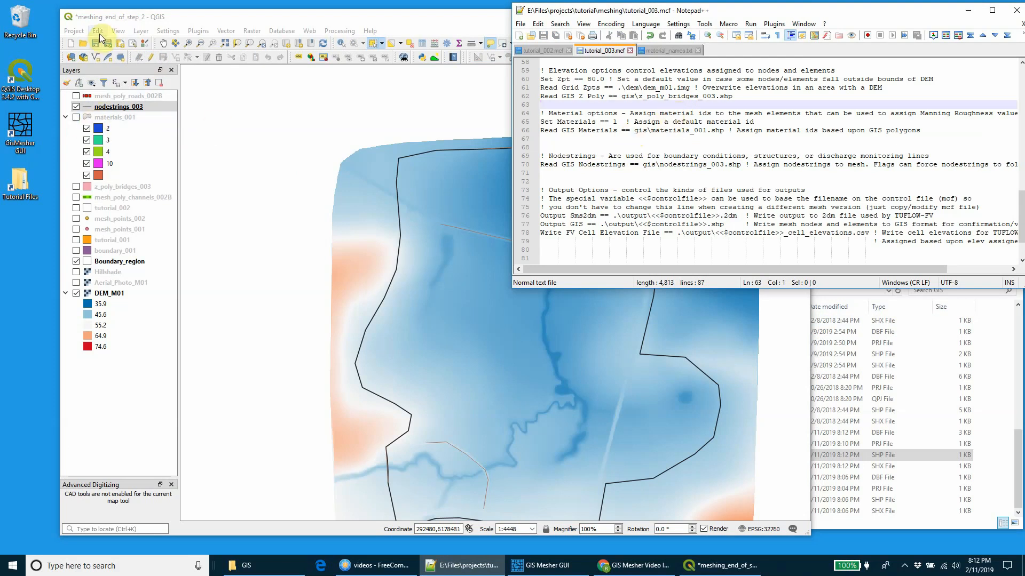
Step: Switch to GIS Mesher GUI and run the mesher with tutorial_003.mcf as the control file
left_click_drag(112, 17, 115, 14)
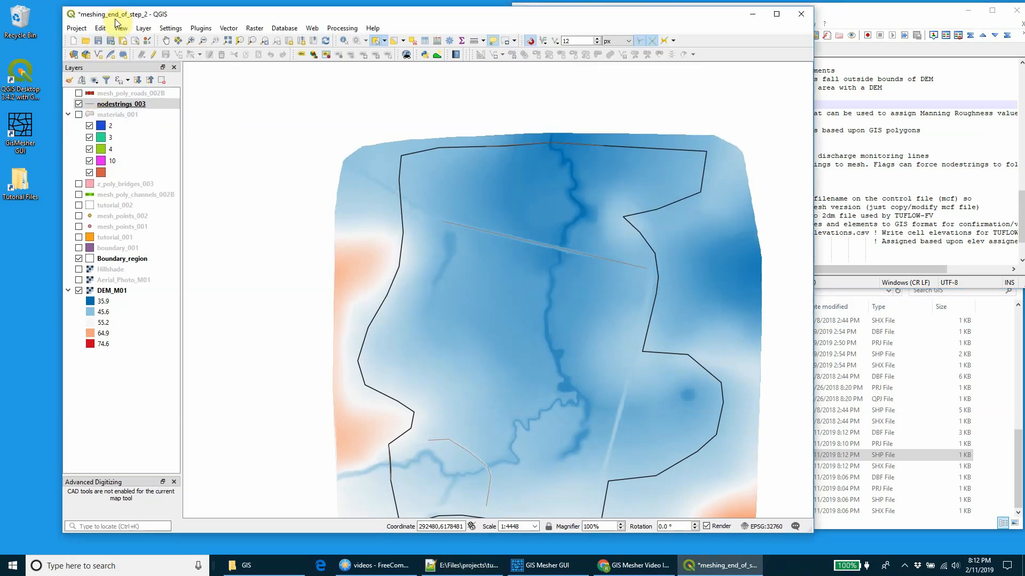
left_click(545, 565)
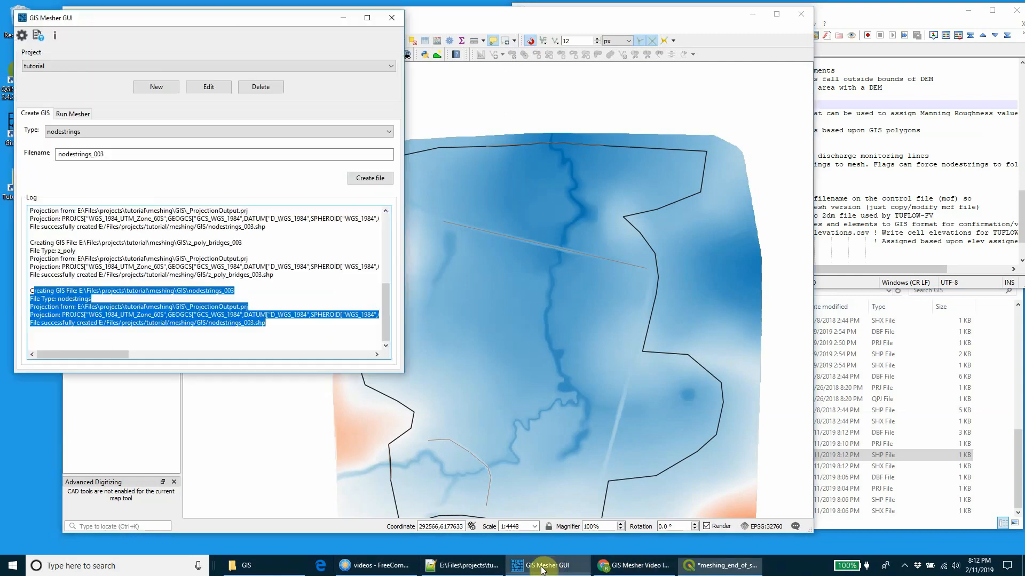
left_click(67, 114)
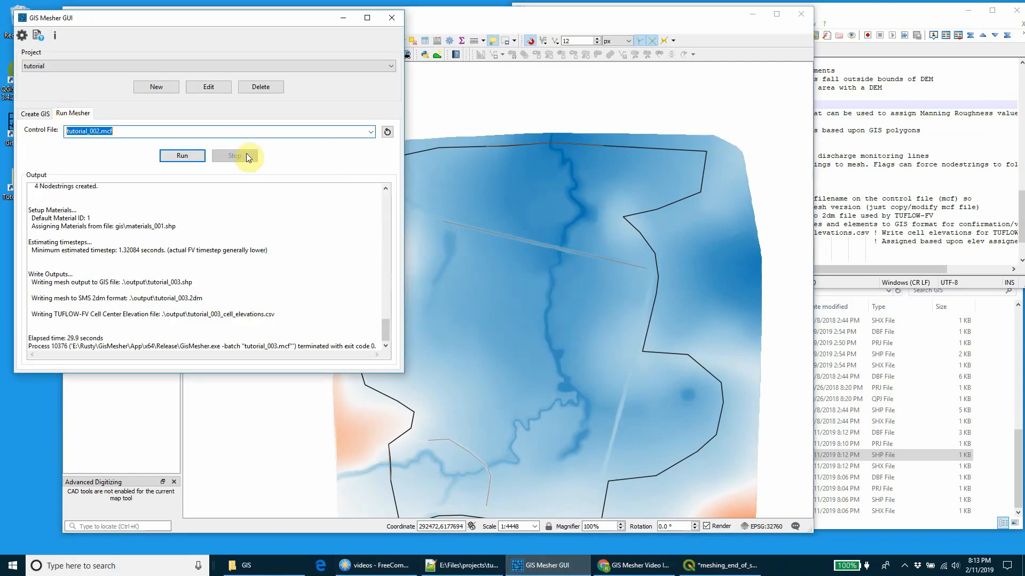
left_click(371, 132)
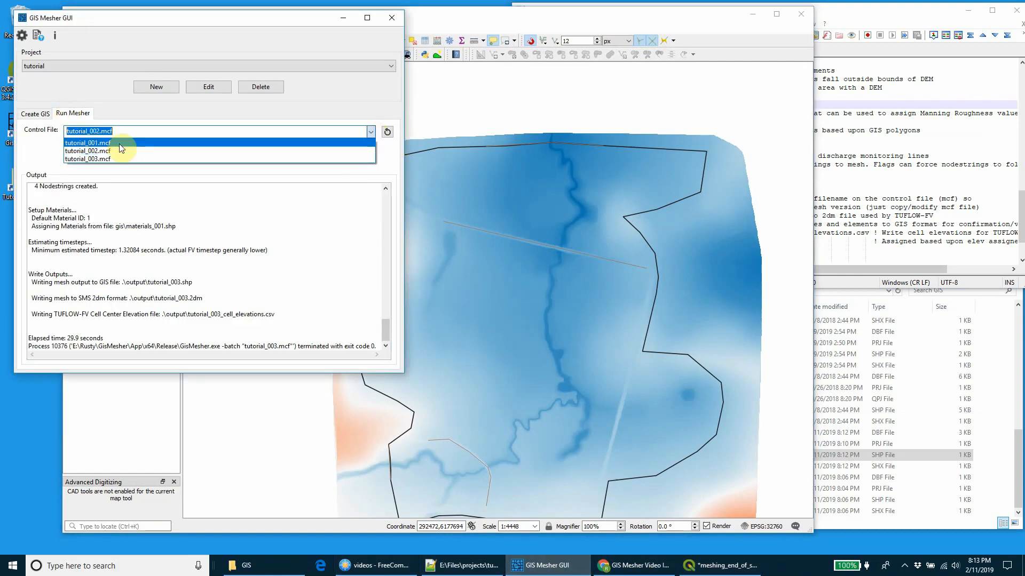
left_click(81, 159)
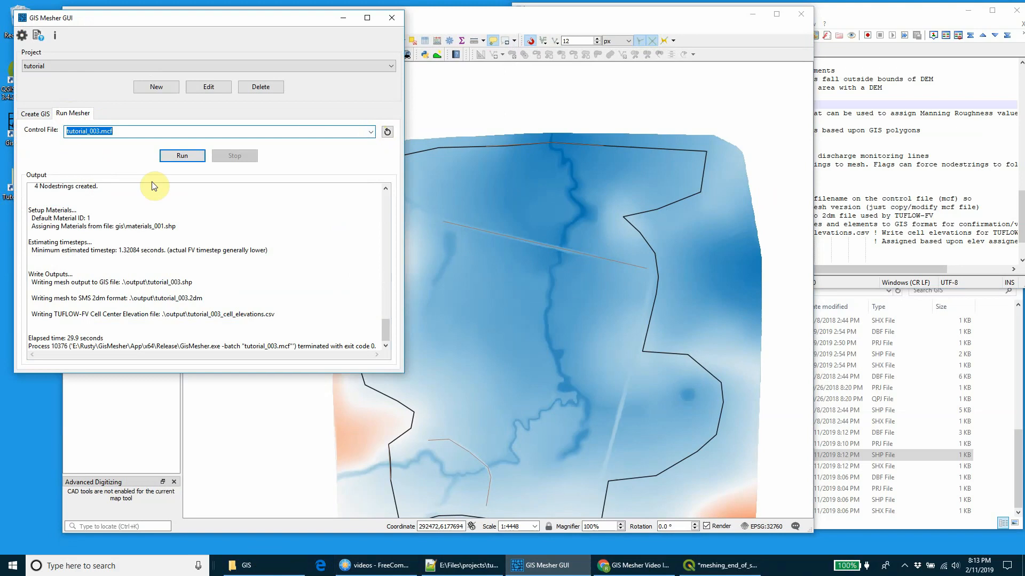
left_click(182, 156)
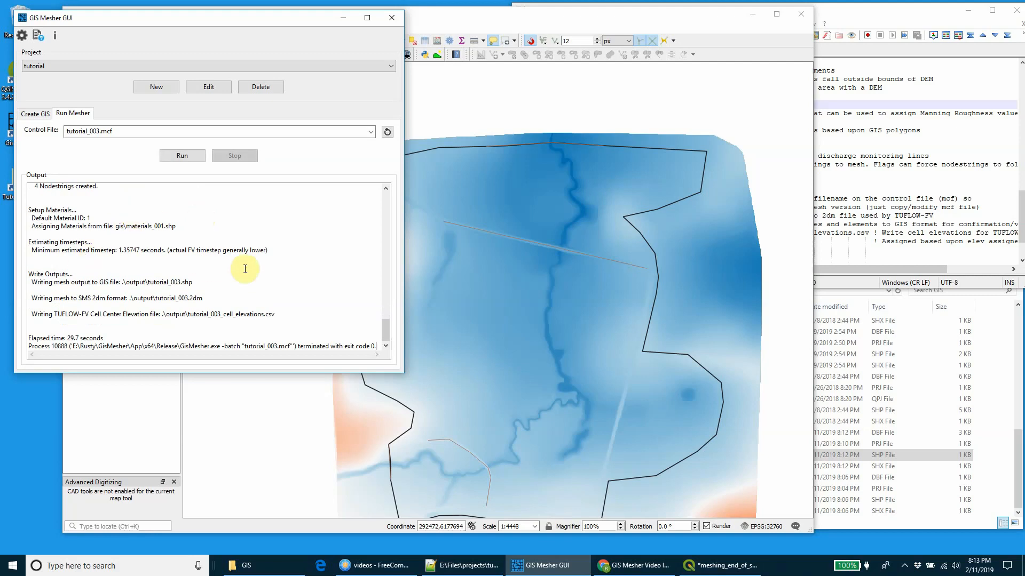
left_click(342, 18)
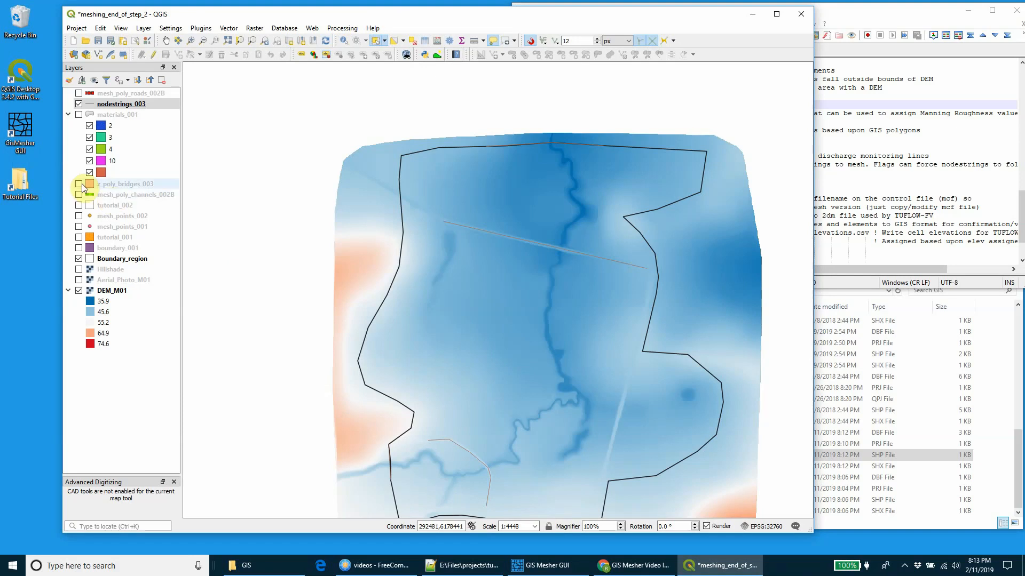
Step: Hide the nodestrings_003 layer in QGIS and load tutorial_003.shp from the meshing output folder as a layer
left_click(78, 104)
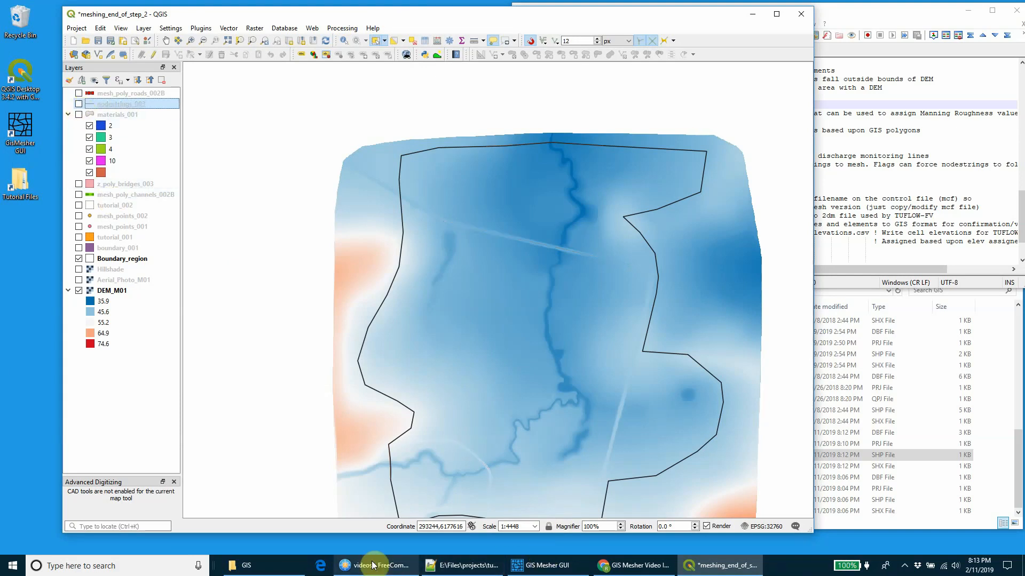
left_click(246, 565)
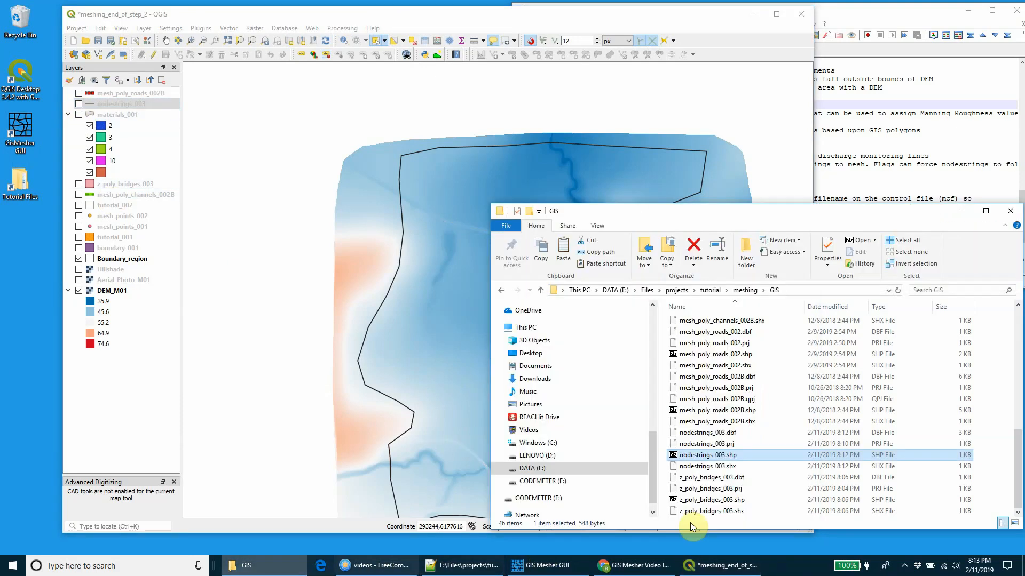
left_click(746, 291)
double_click(698, 370)
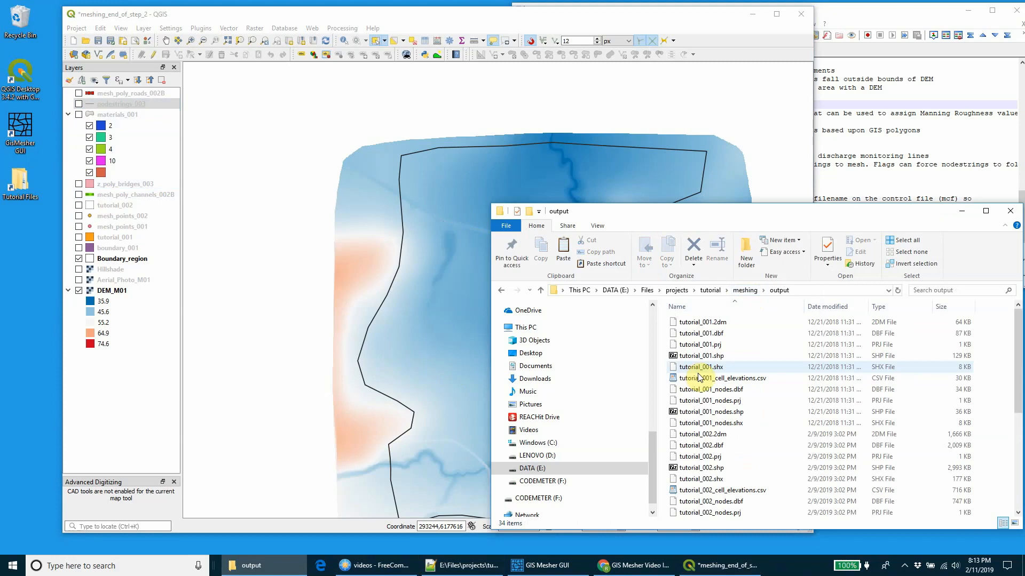
scroll(698, 377, "down", 3)
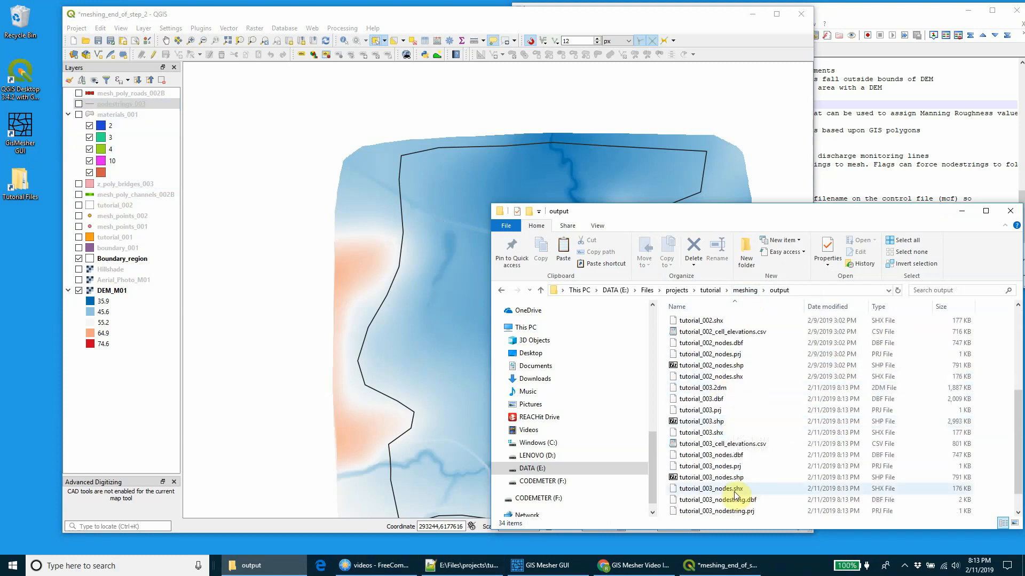
scroll(718, 454, "down", 1)
mouse_move(700, 399)
left_mouse_down()
mouse_move(405, 323)
mouse_move(335, 278)
left_mouse_up()
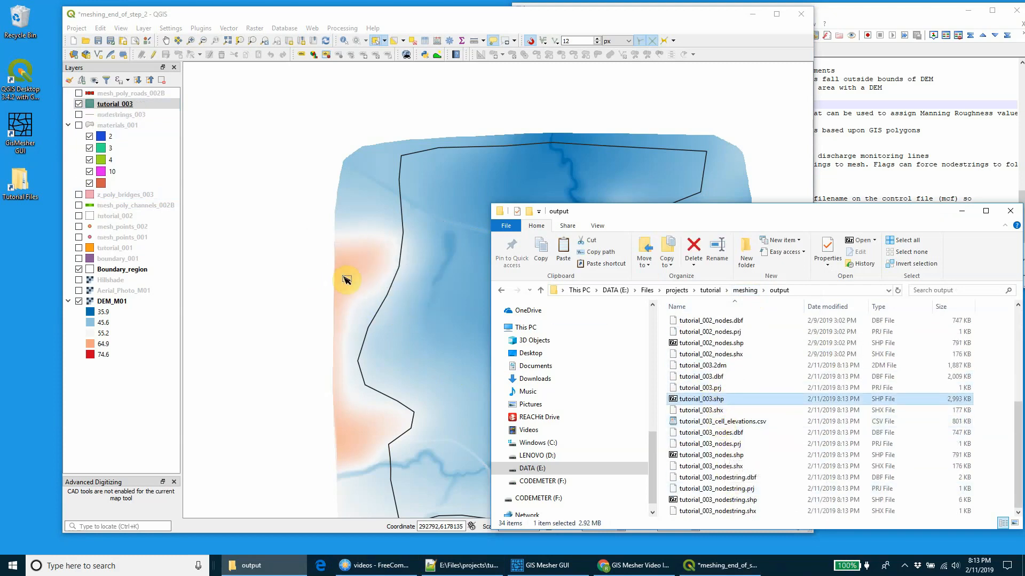
Step: Style the tutorial_003 layer with graduated symbols on the Z column using the RdBu color ramp, and classify it
right_click(113, 106)
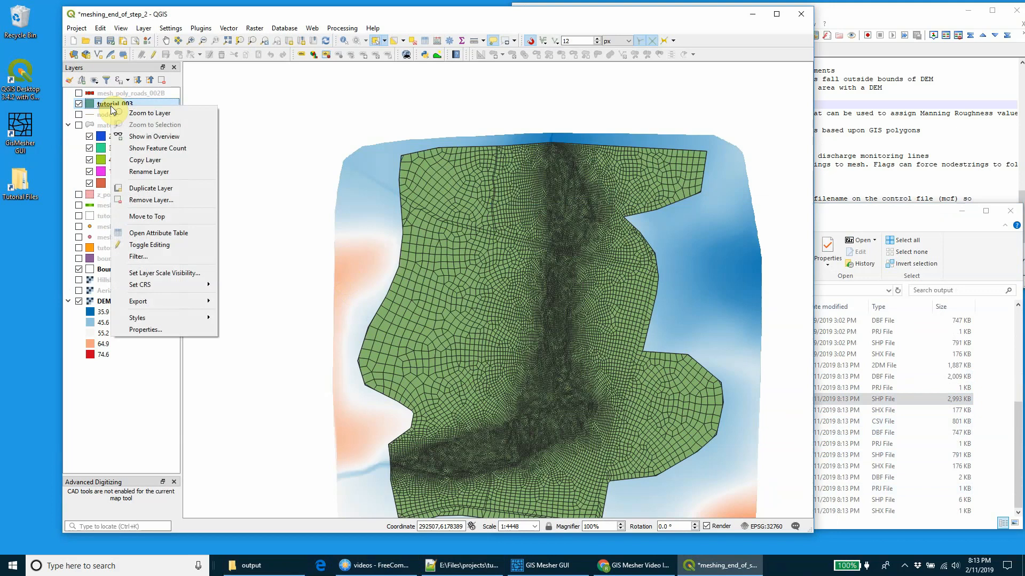
left_click(146, 329)
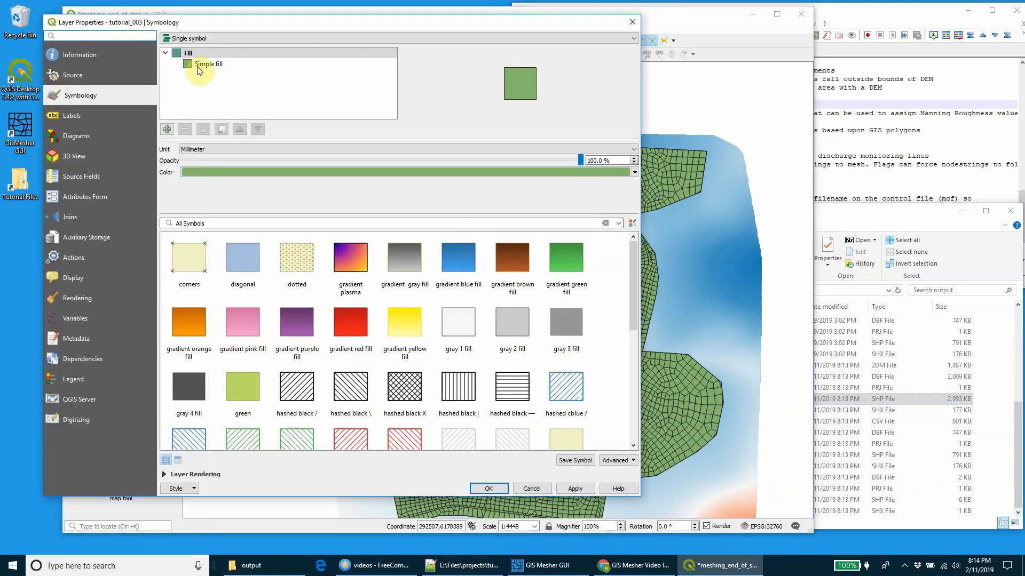
left_click(201, 38)
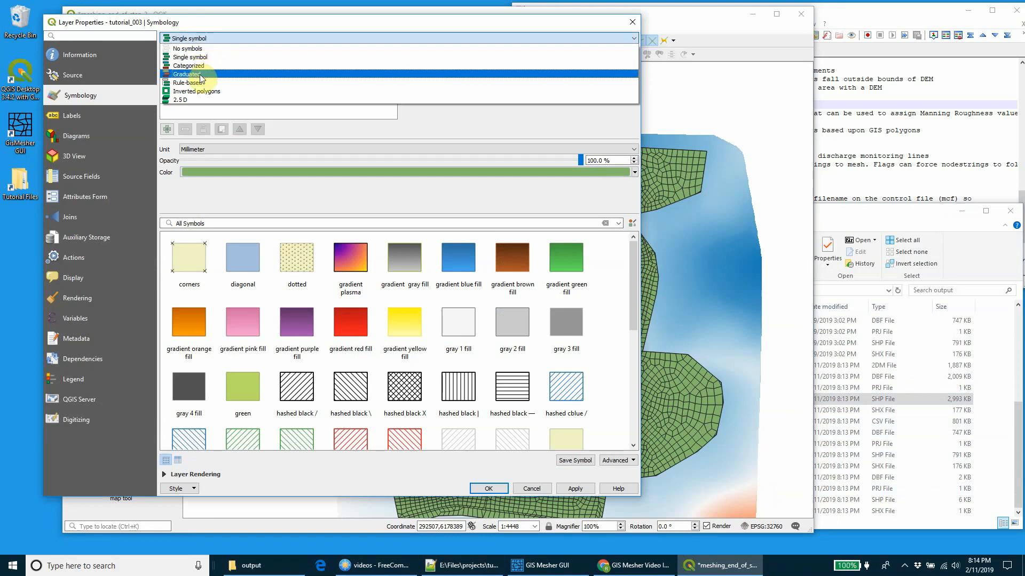
left_click(202, 75)
left_click(616, 53)
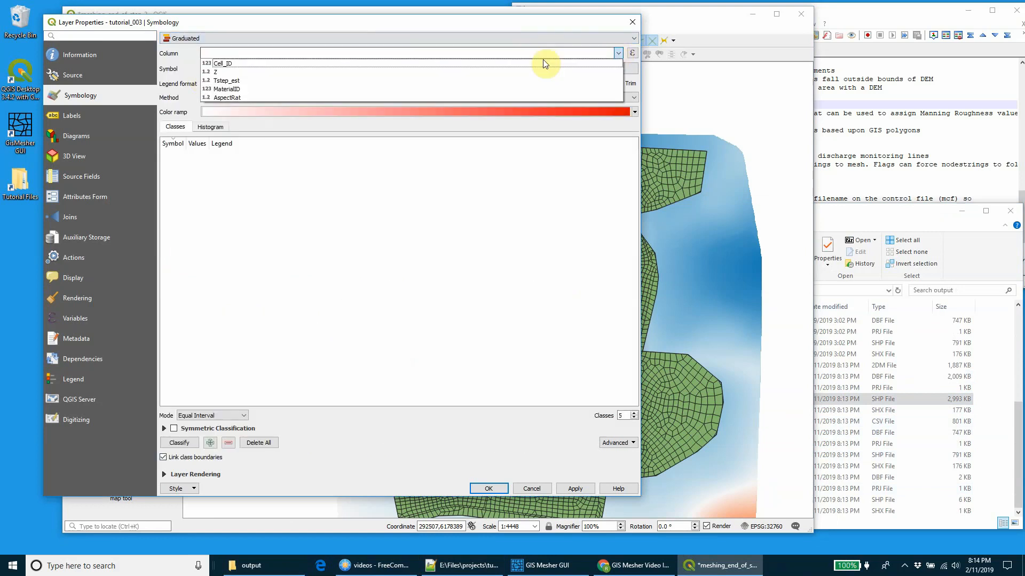
left_click(232, 72)
left_click(635, 112)
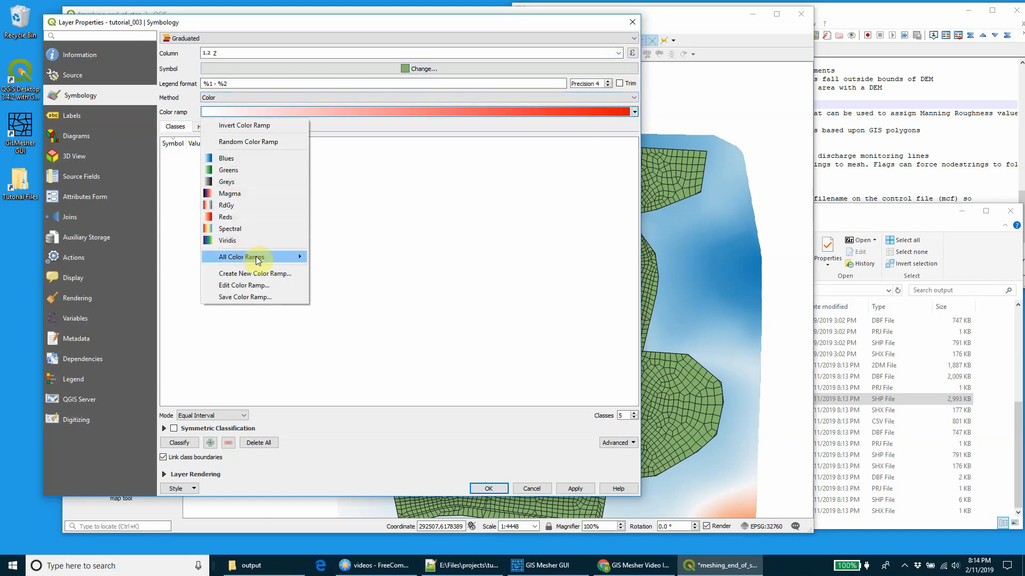
mouse_move(258, 260)
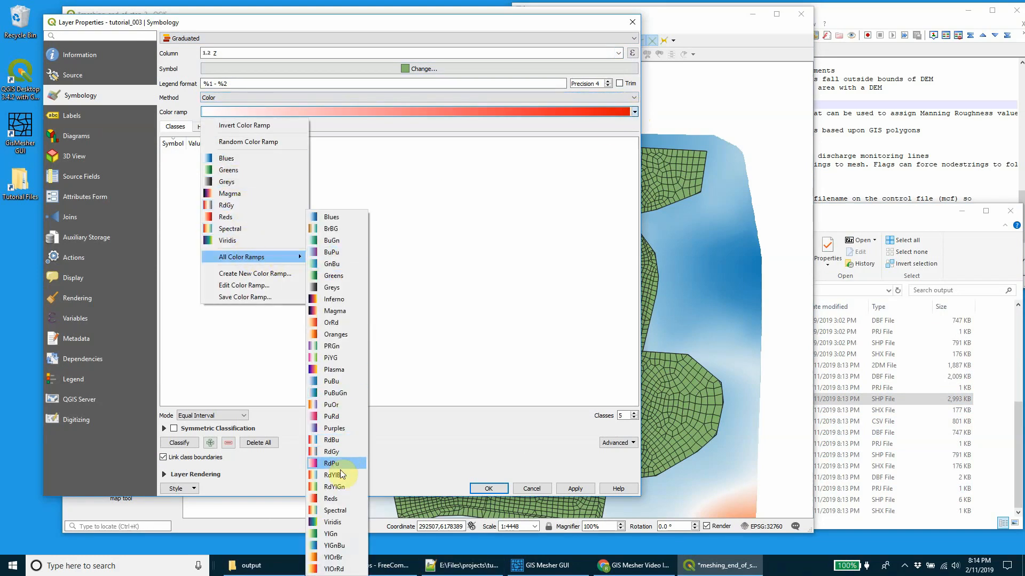
left_click(332, 441)
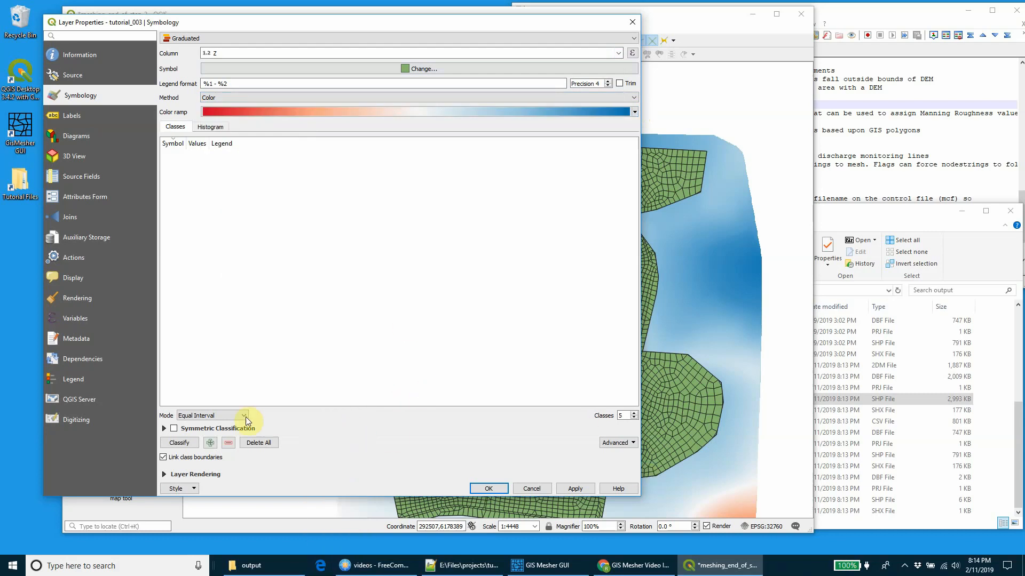
left_click(180, 443)
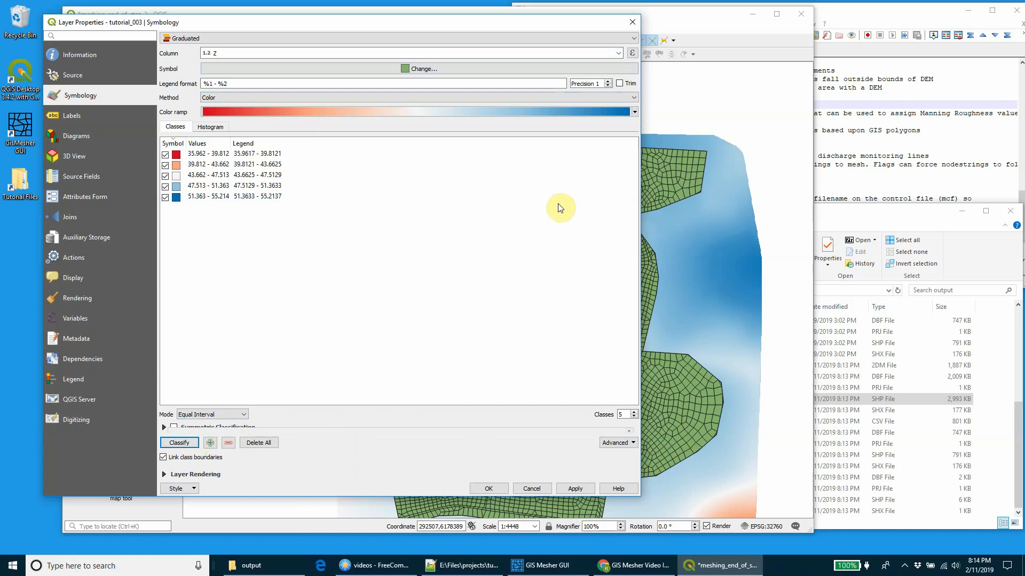
Step: Invert the color ramp, set the number of classes to 44, and apply the symbology to tutorial_003
left_click(634, 111)
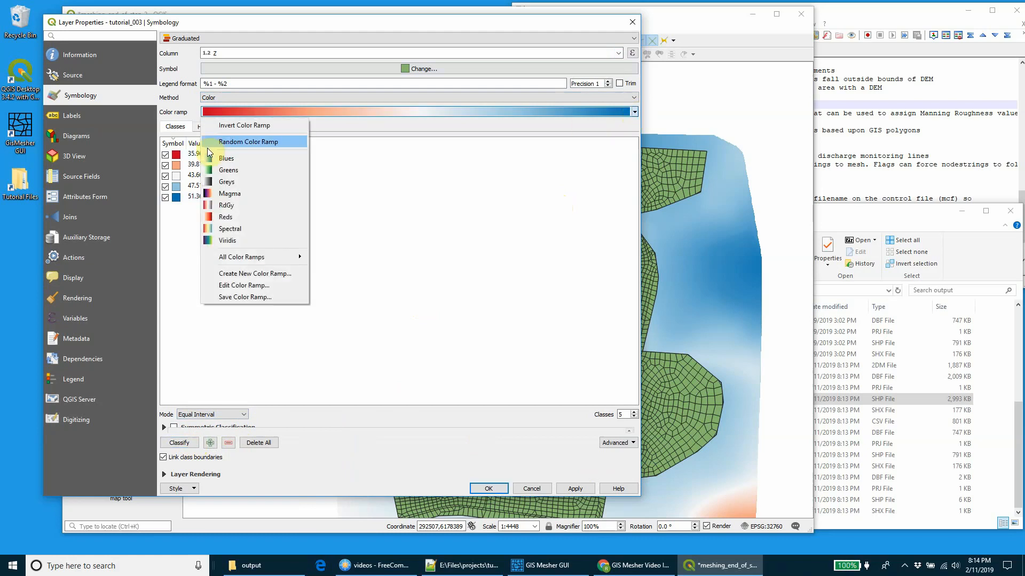
left_click(244, 126)
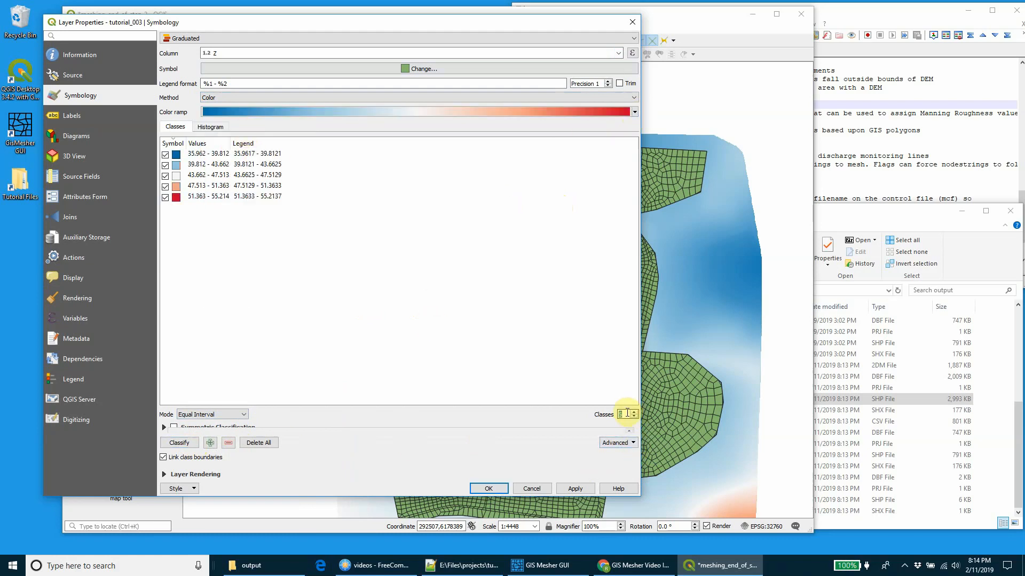
type("44")
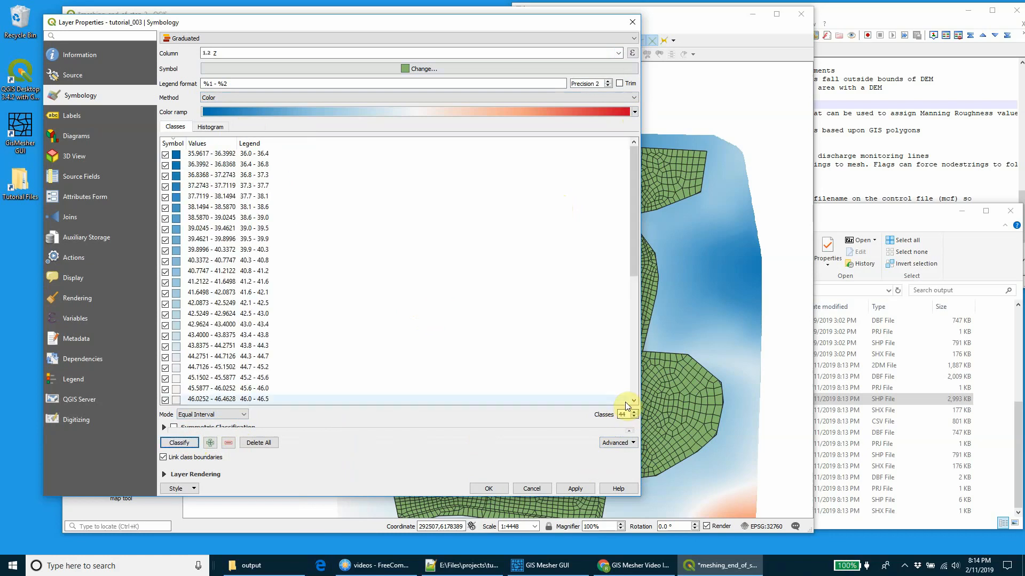
left_click(489, 489)
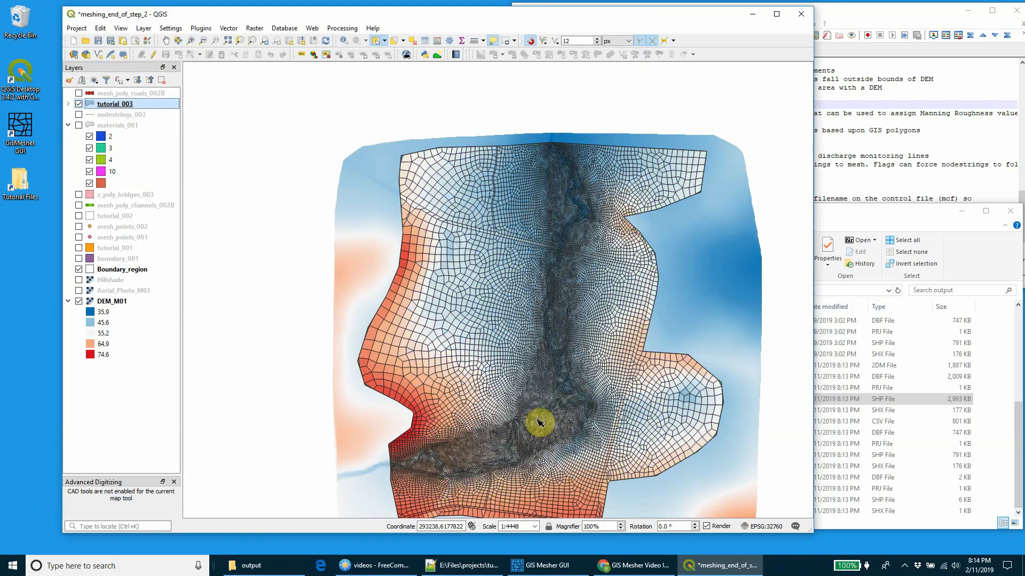
Step: Hide the DEM_M01 layer and examine the mesh elevations along the channels, road embankments and bridge crossings
left_click(79, 301)
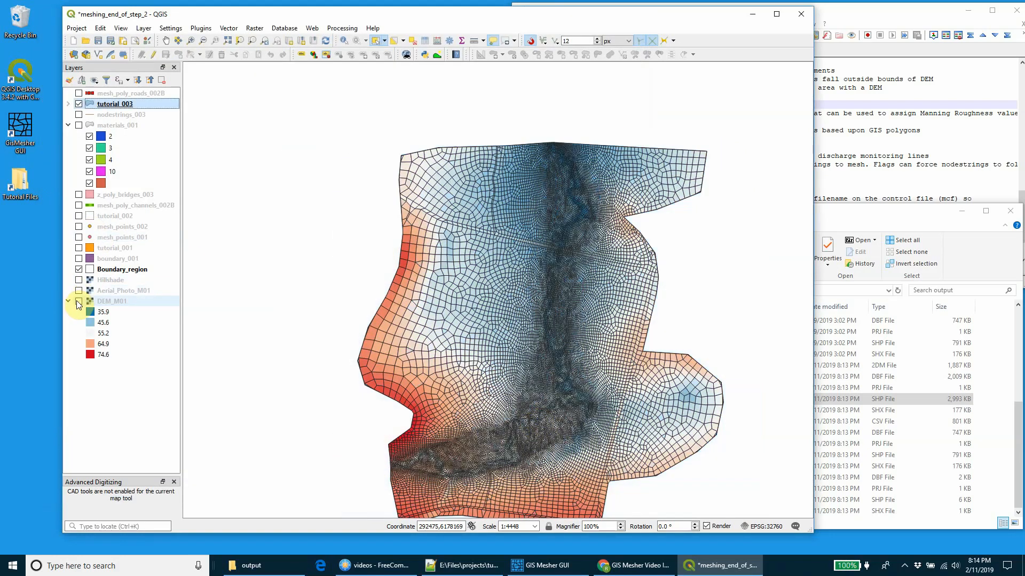
scroll(569, 355, "up", 1)
left_click_drag(560, 366, 487, 339)
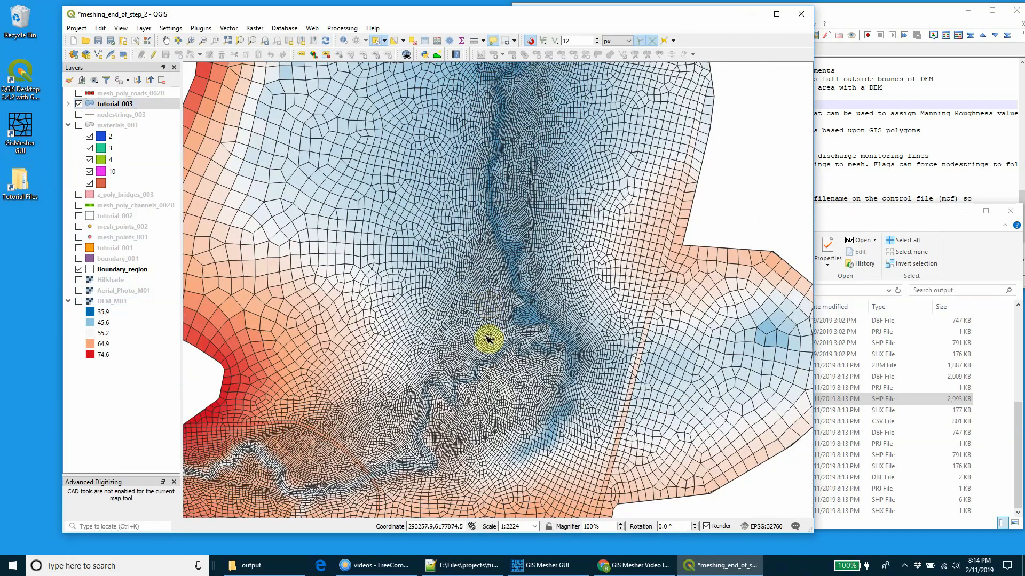
scroll(486, 339, "up", 1)
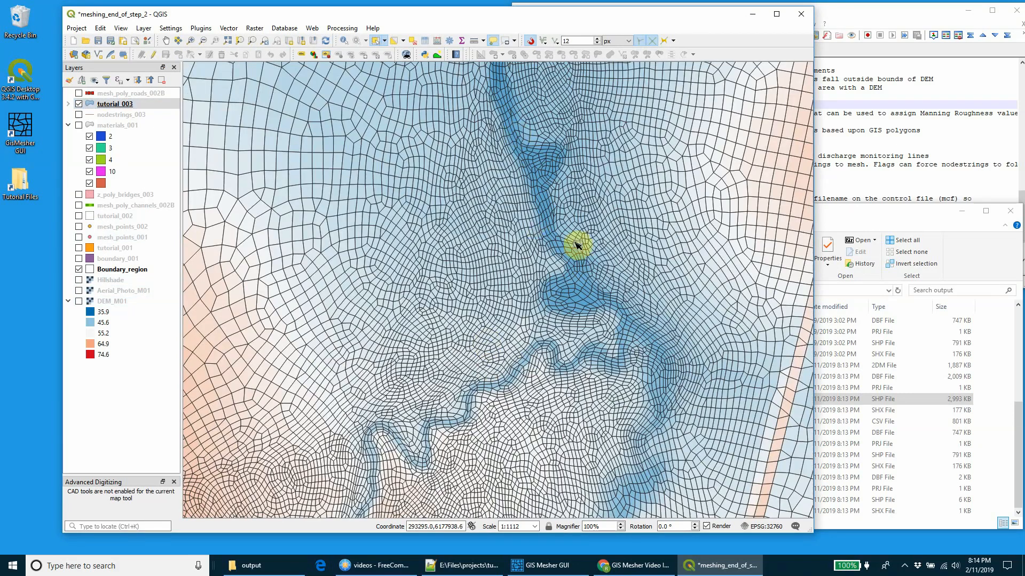
left_click_drag(483, 404, 684, 142)
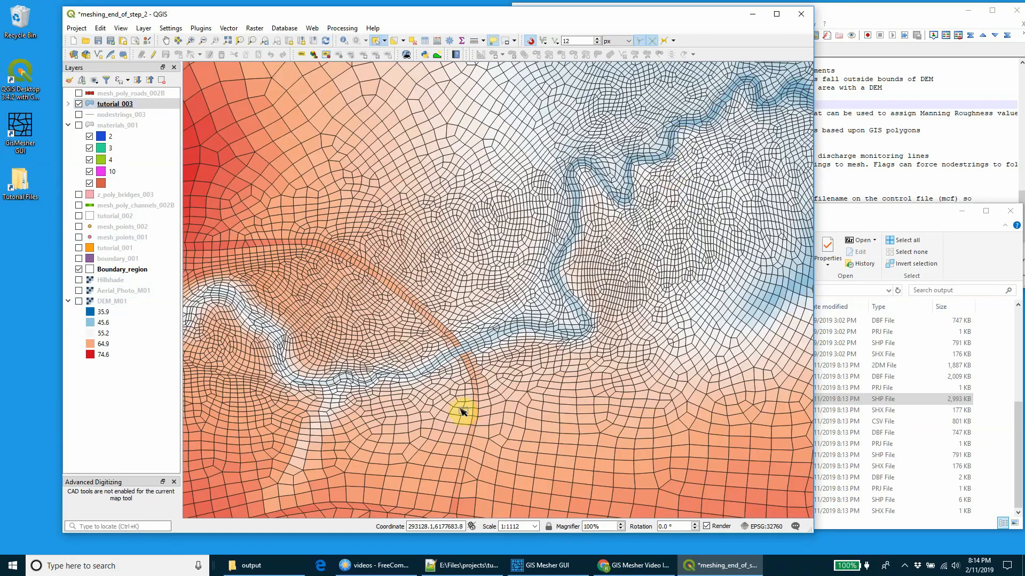
scroll(467, 351, "up", 1)
scroll(465, 350, "up", 1)
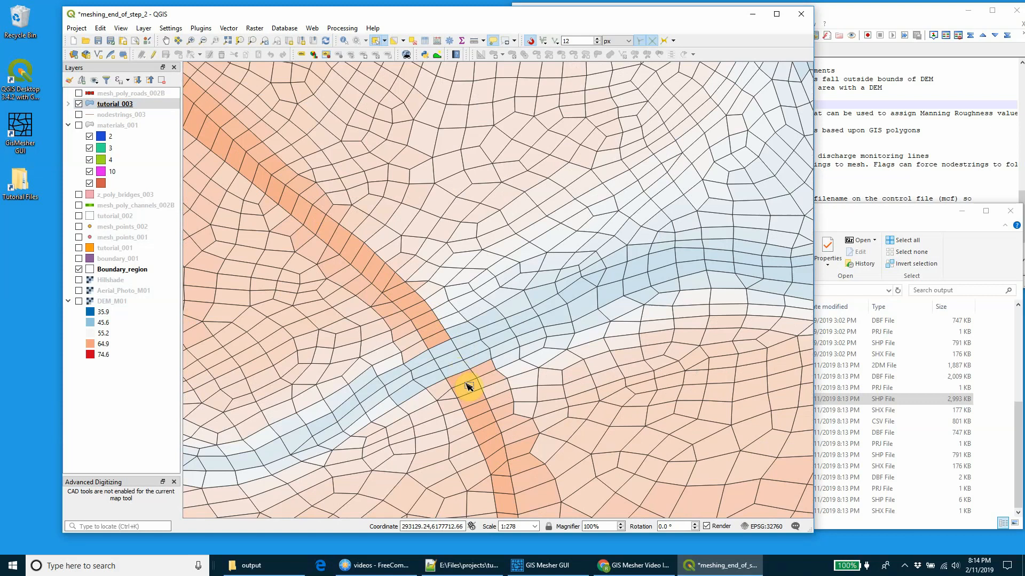
scroll(525, 351, "down", 1)
scroll(519, 328, "down", 1)
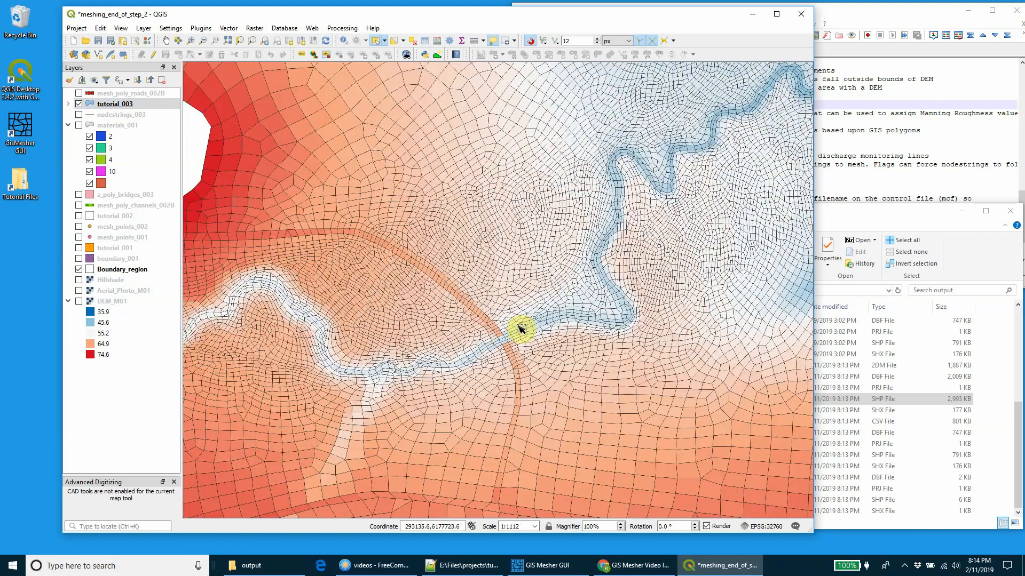
left_click_drag(588, 291, 459, 418)
scroll(623, 278, "down", 1)
left_click_drag(613, 262, 520, 328)
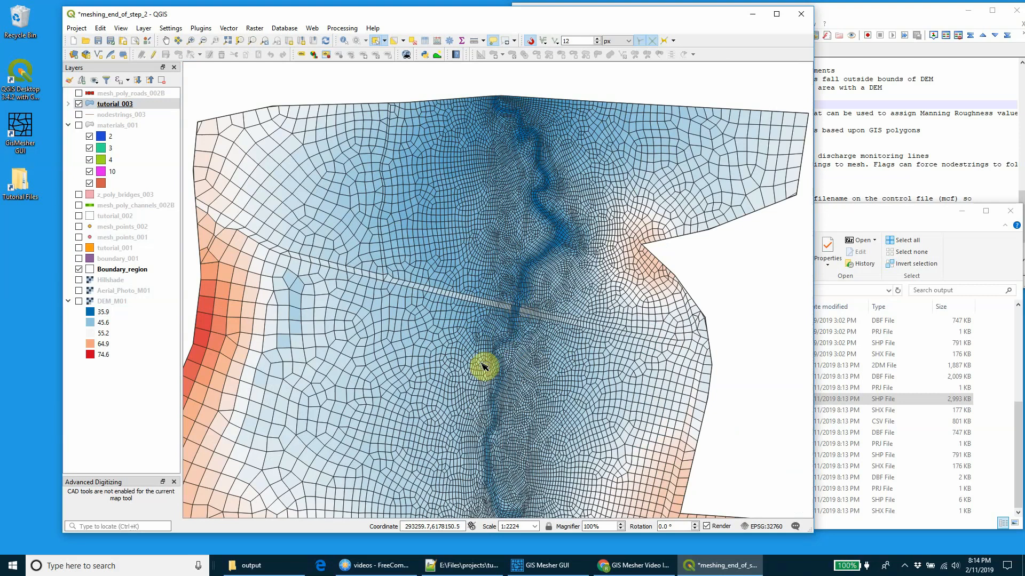
left_click_drag(472, 403, 517, 366)
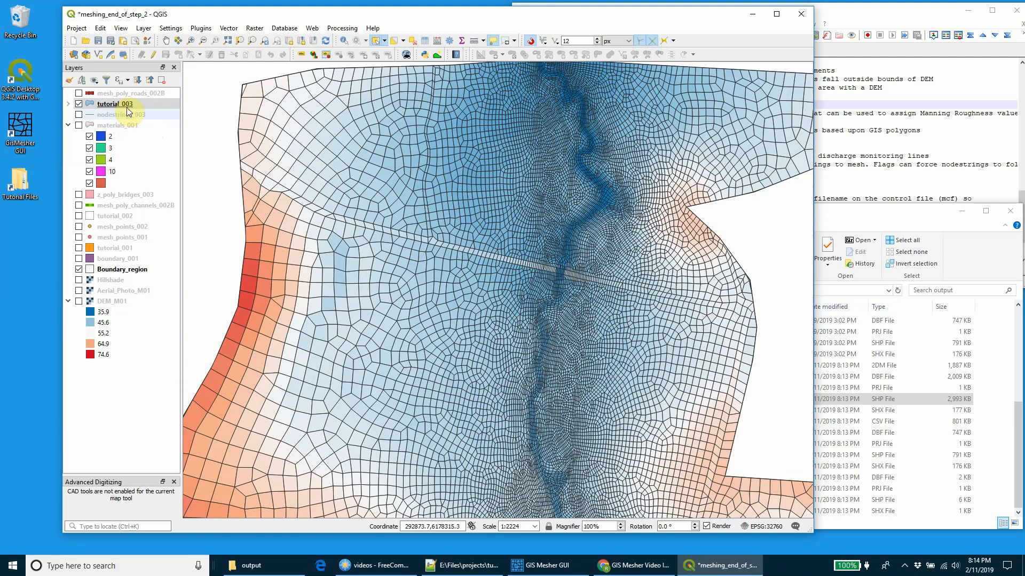
Step: Restyle tutorial_003 as categorized by the MaterialID column with random colors, classify the values, and apply
right_click(117, 103)
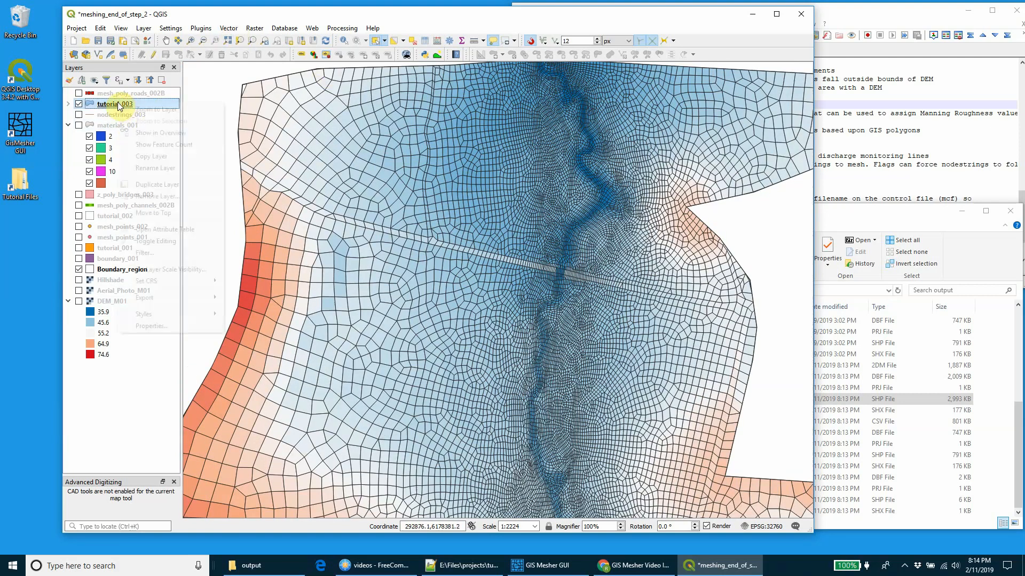
left_click(152, 325)
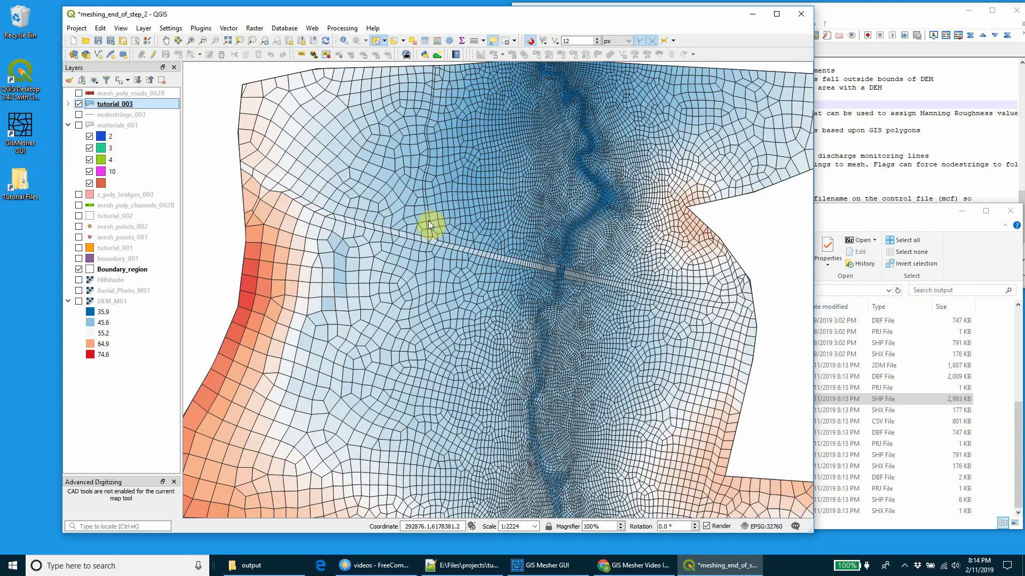
left_click(274, 37)
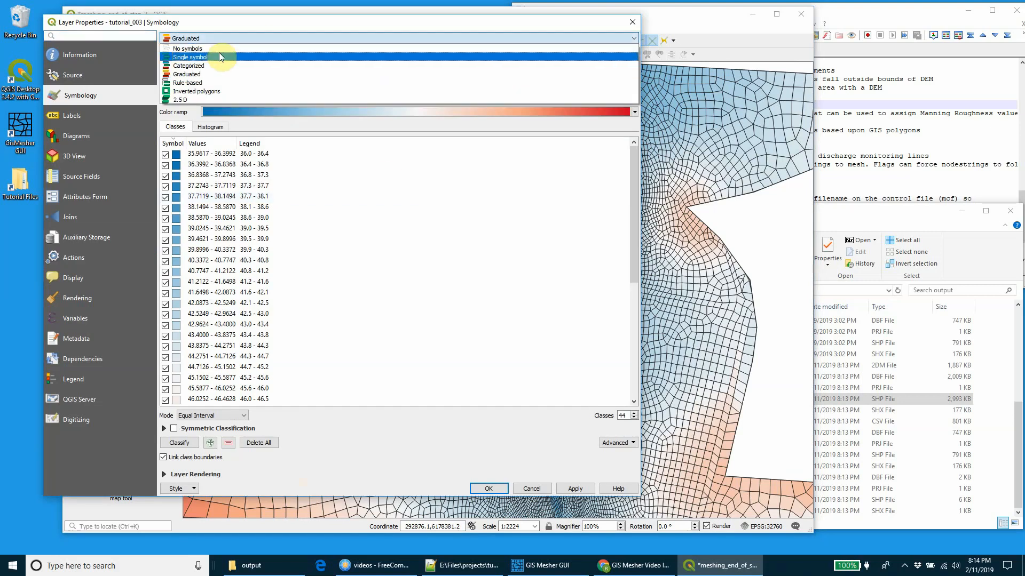
left_click(213, 64)
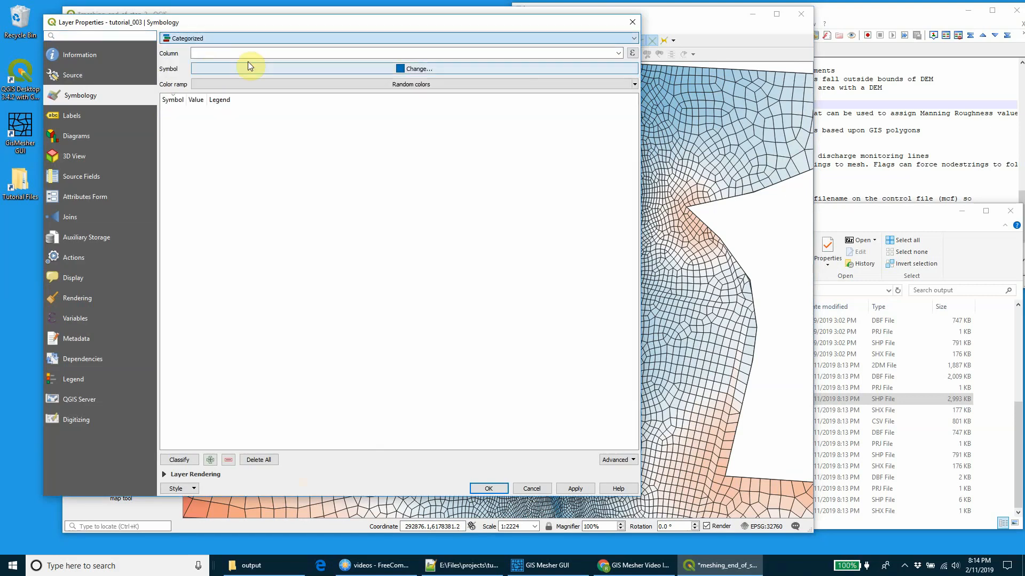
left_click(618, 53)
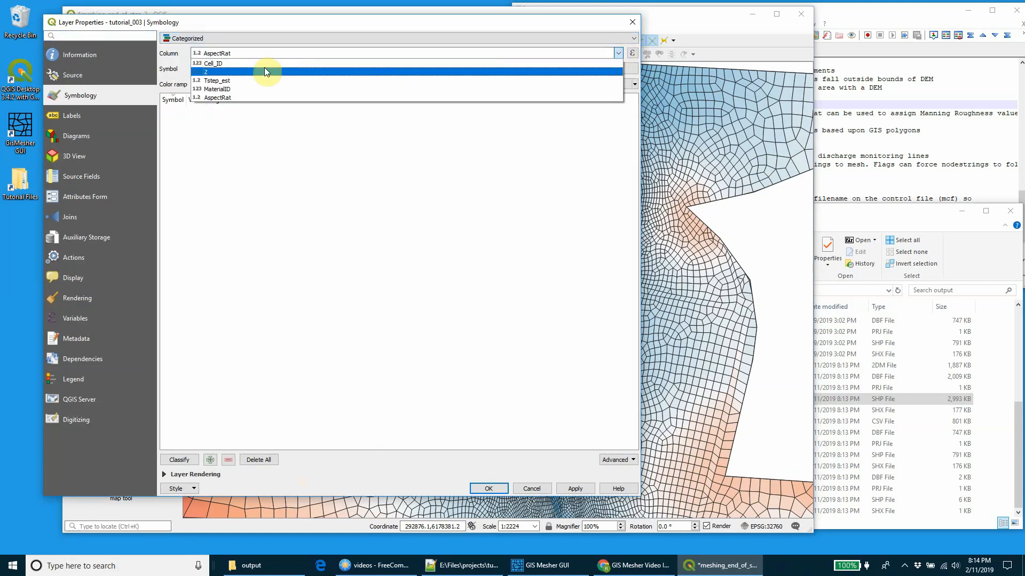
left_click(236, 87)
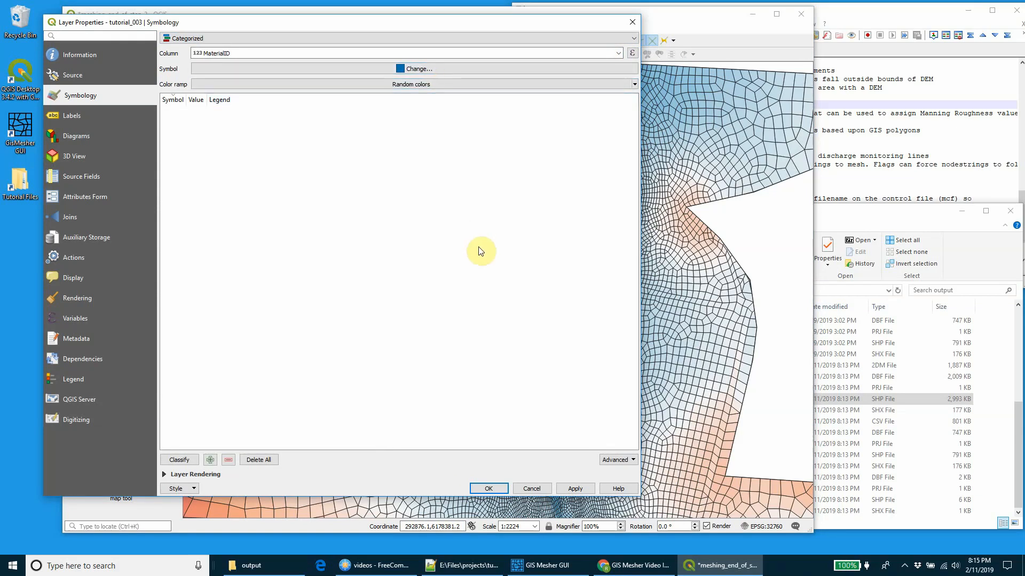
left_click(188, 459)
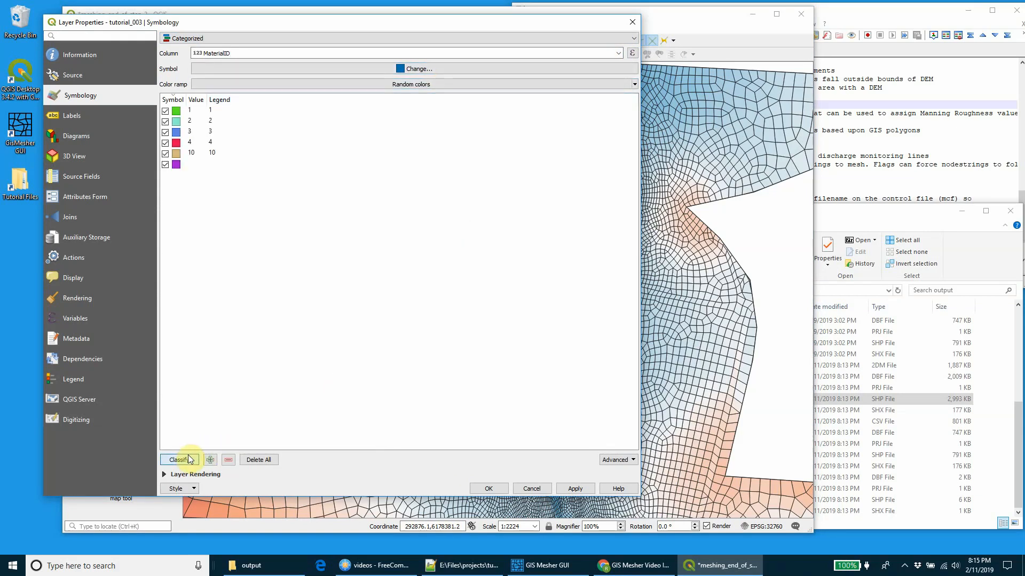
left_click(489, 488)
scroll(537, 354, "down", 2)
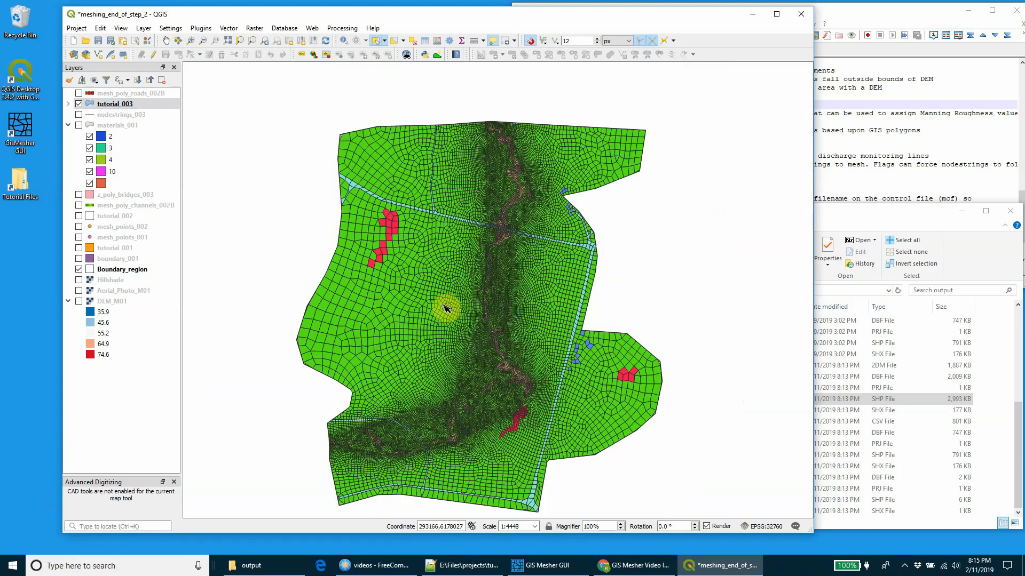
Step: Check the categorized symbology of the materials_001 layer and accept its existing material classes
right_click(108, 126)
left_click(154, 363)
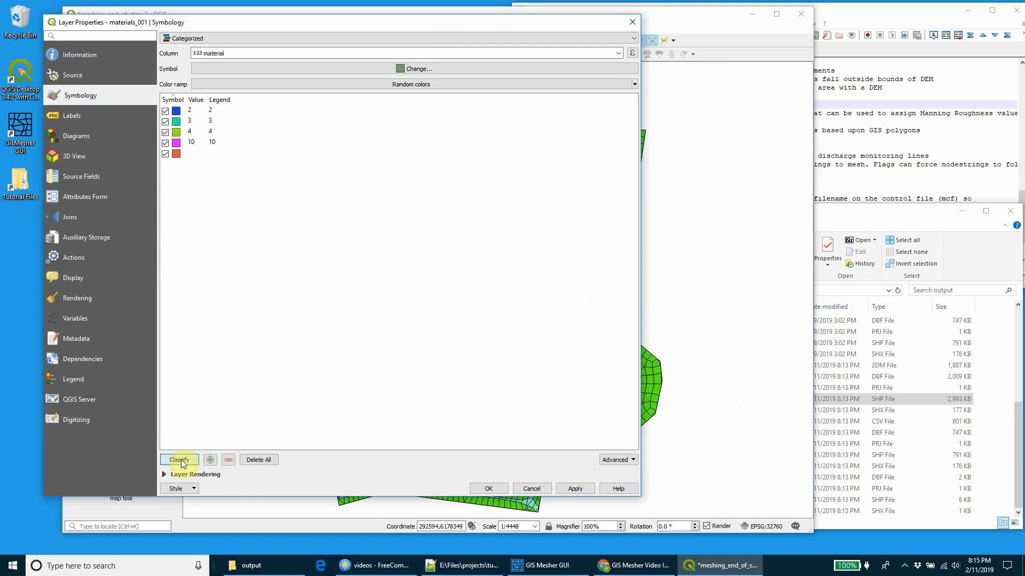
left_click(483, 490)
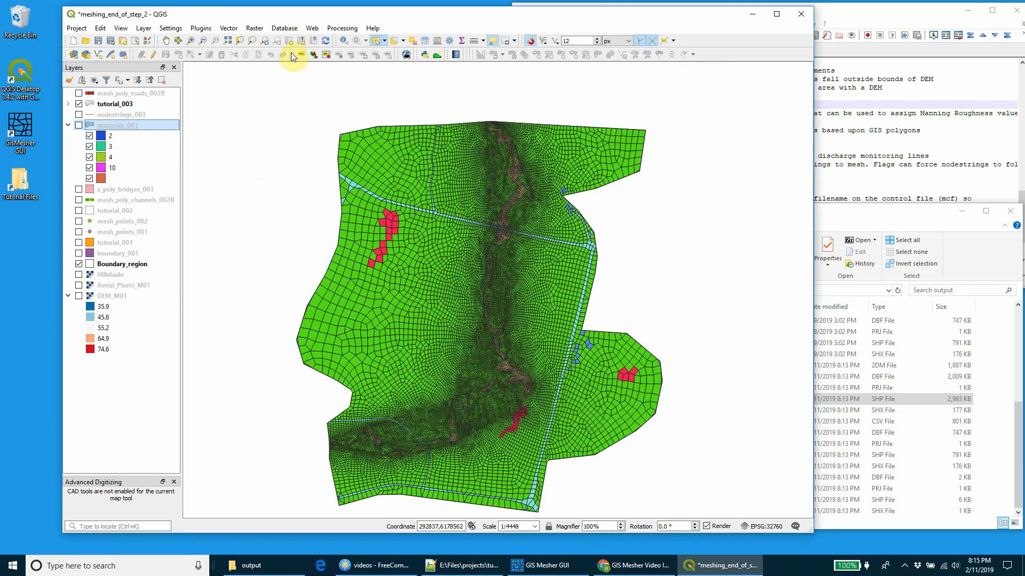
Step: Identify mesh cells in the northwest floodplain and along the road to read their MaterialID attributes
left_click(344, 41)
left_click(395, 167)
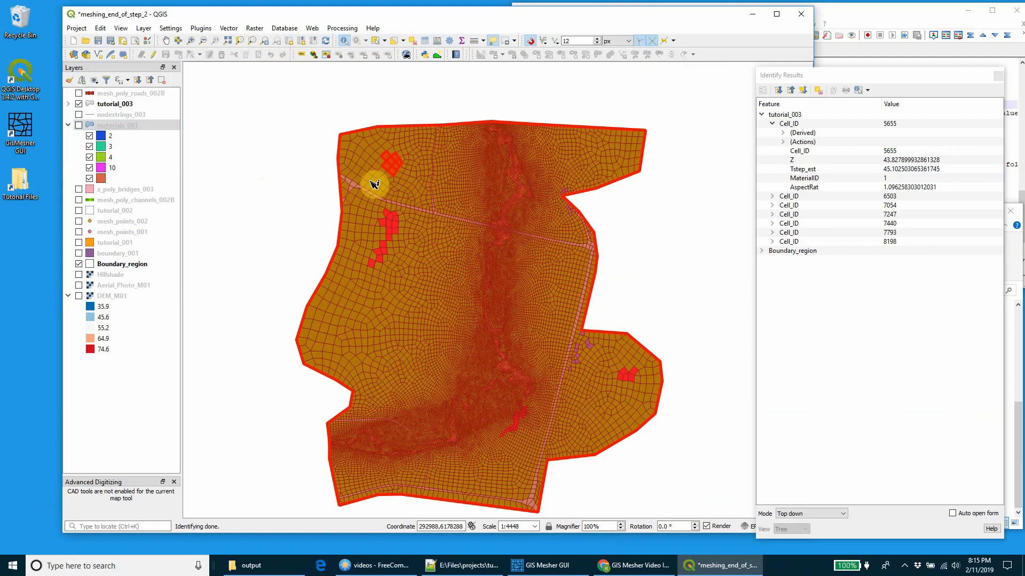
scroll(370, 180, "up", 1)
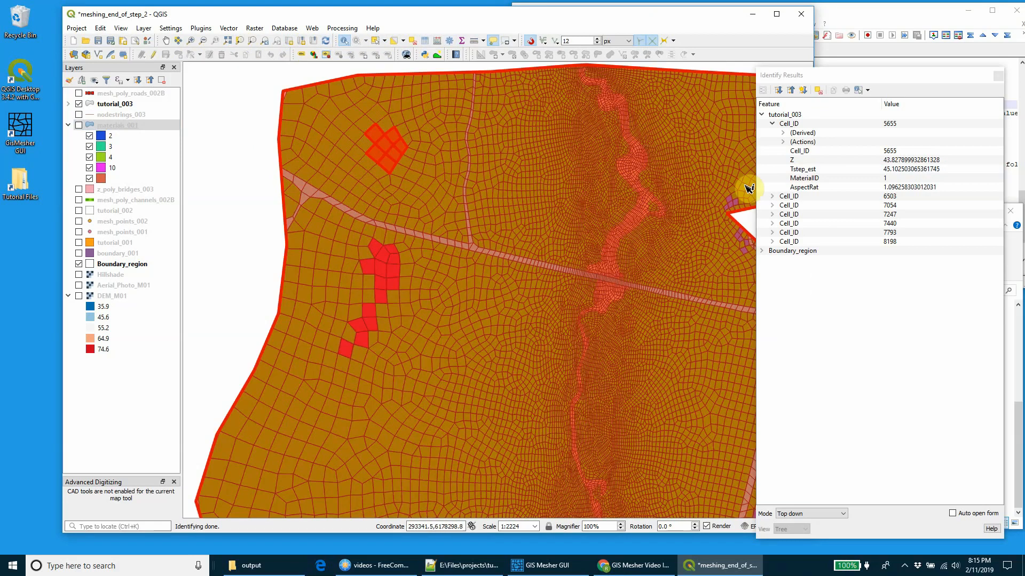
left_click(401, 174)
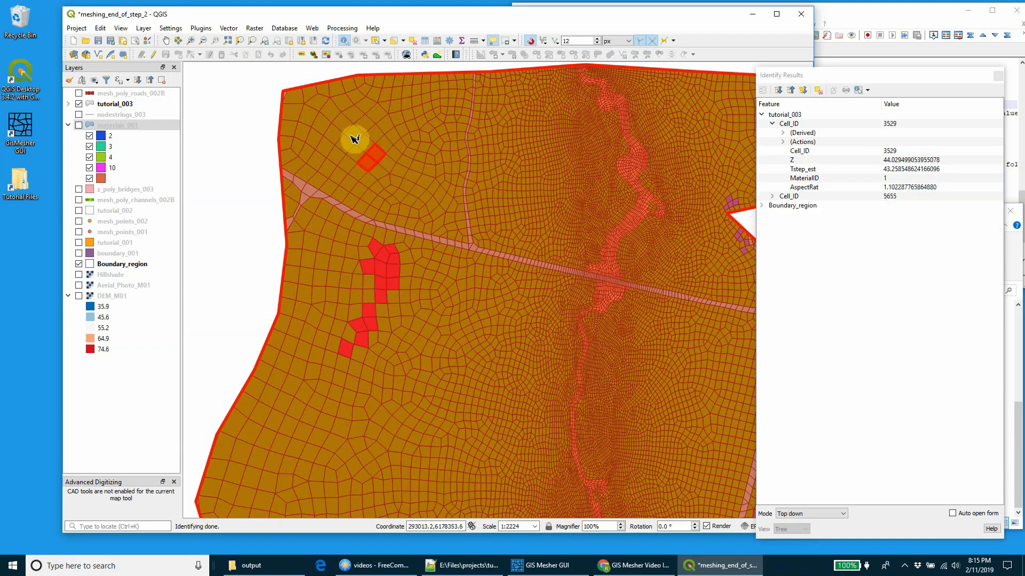
left_click(353, 138)
left_click(332, 203)
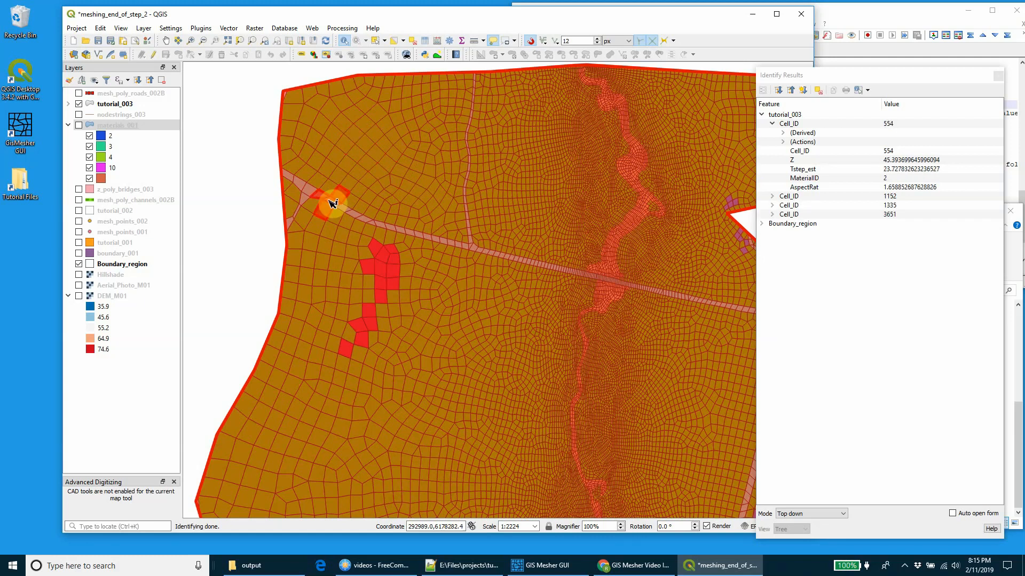
left_click(343, 208)
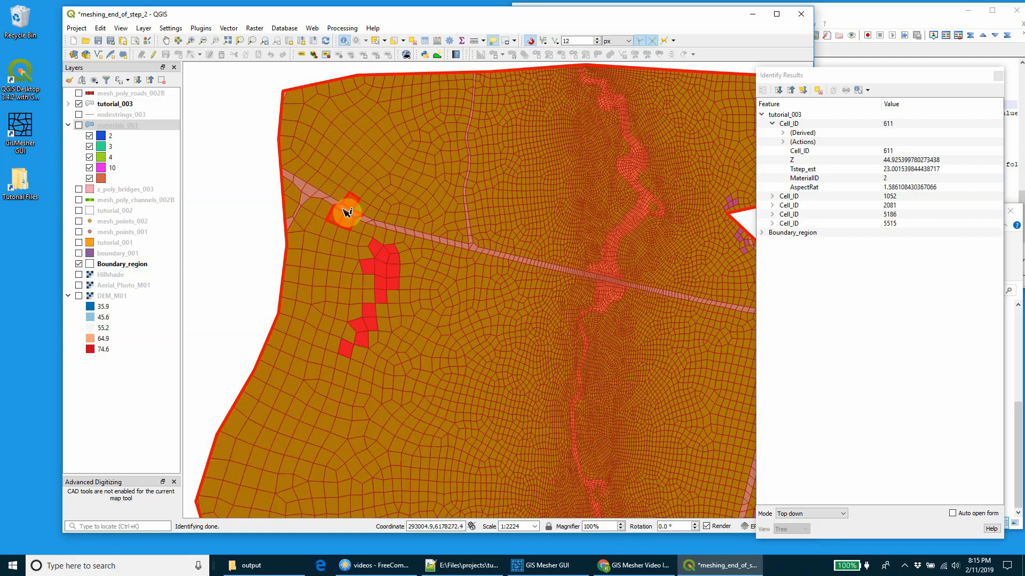
Step: Identify a cell on the northwest road and look up material 2 in material_names.txt in Notepad++
scroll(345, 206, "up", 3)
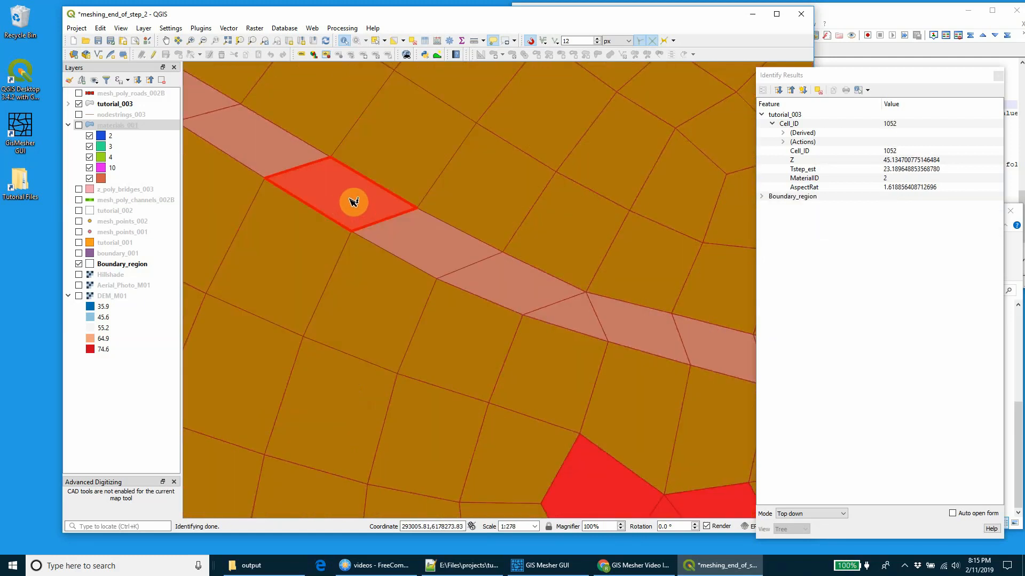
left_click(886, 13)
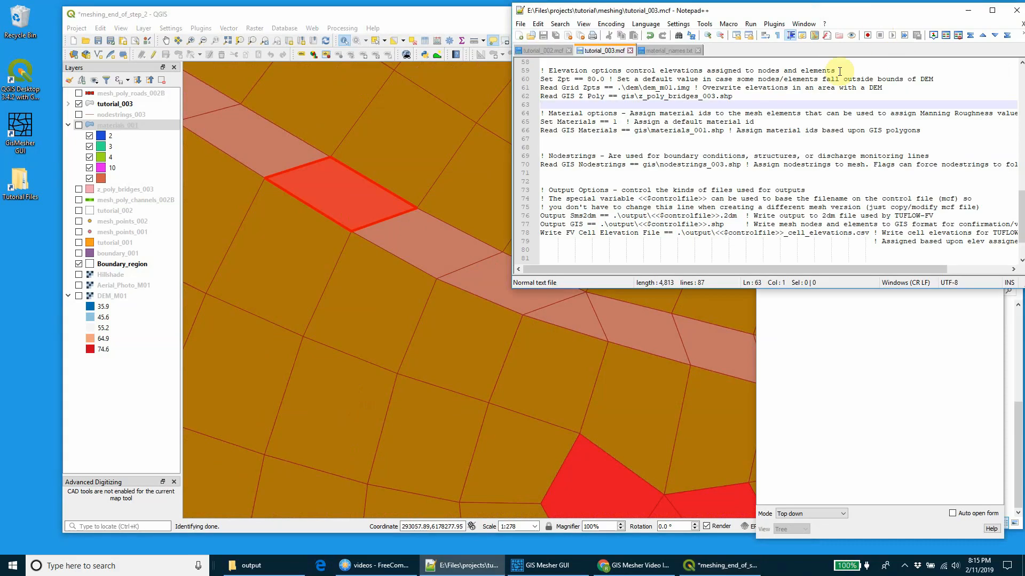
left_click(682, 52)
left_click_drag(549, 70, 582, 73)
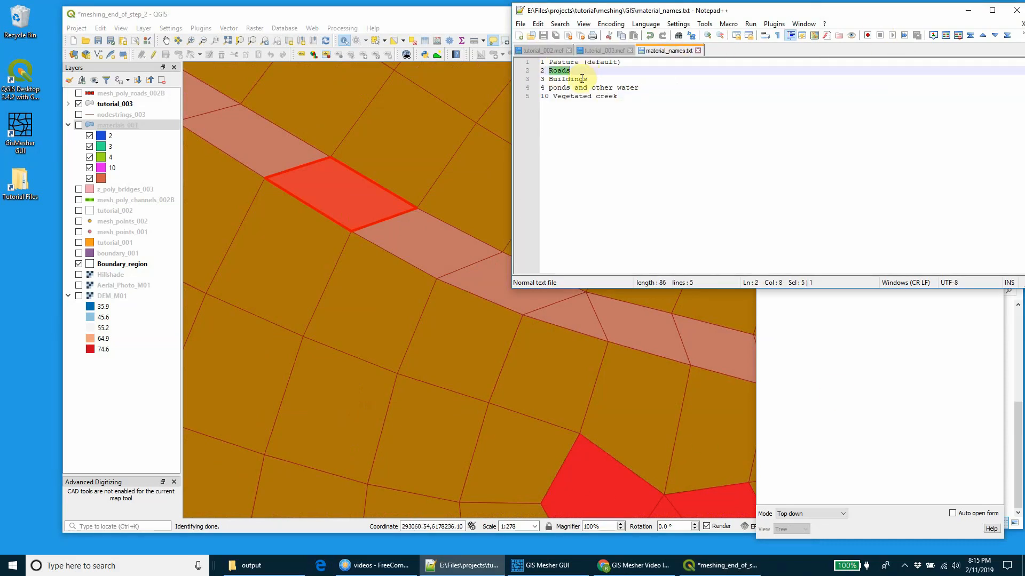
Step: Return to QGIS and add tutorial_003_nodestring.shp from the meshing output folder to the map
left_click(398, 10)
scroll(293, 126, "down", 3)
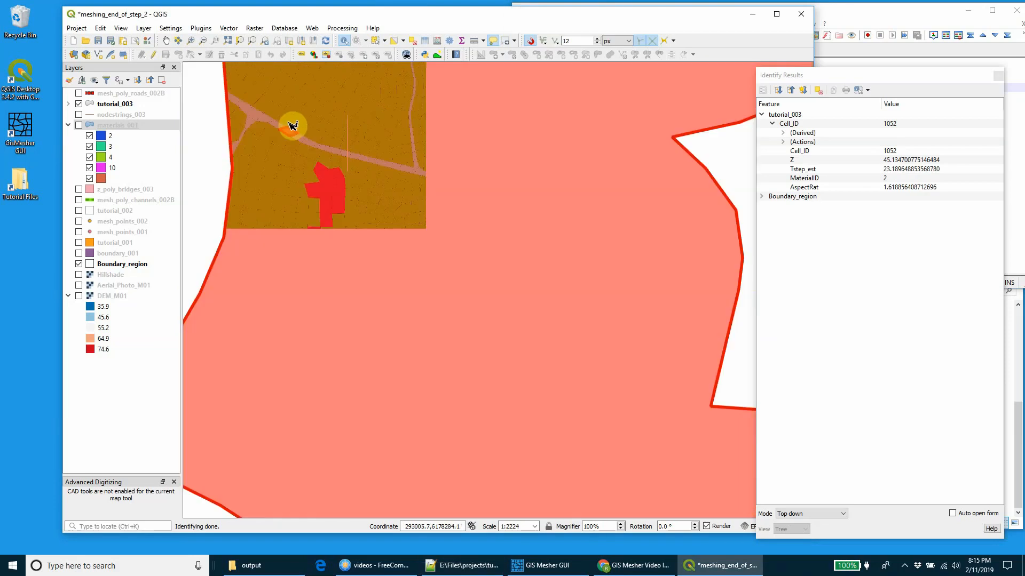
scroll(293, 125, "down", 2)
left_click(263, 133)
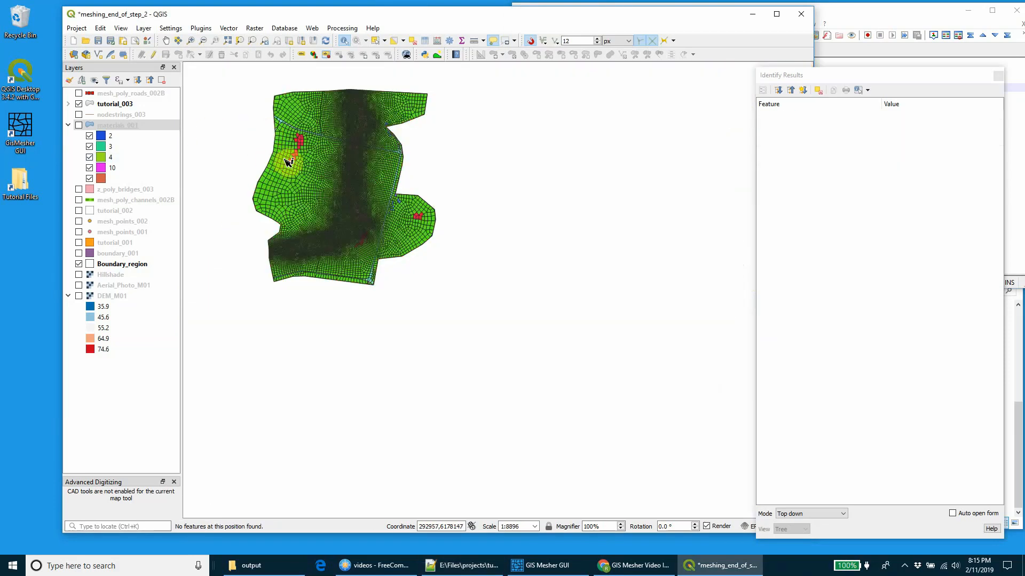
scroll(289, 162, "up", 2)
left_click(355, 564)
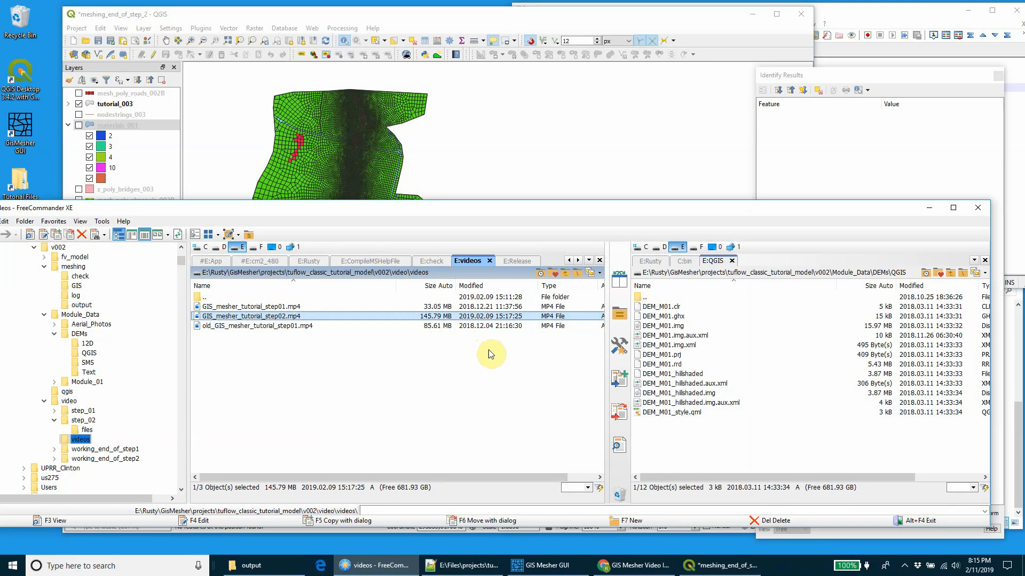
left_click(929, 208)
left_click(283, 564)
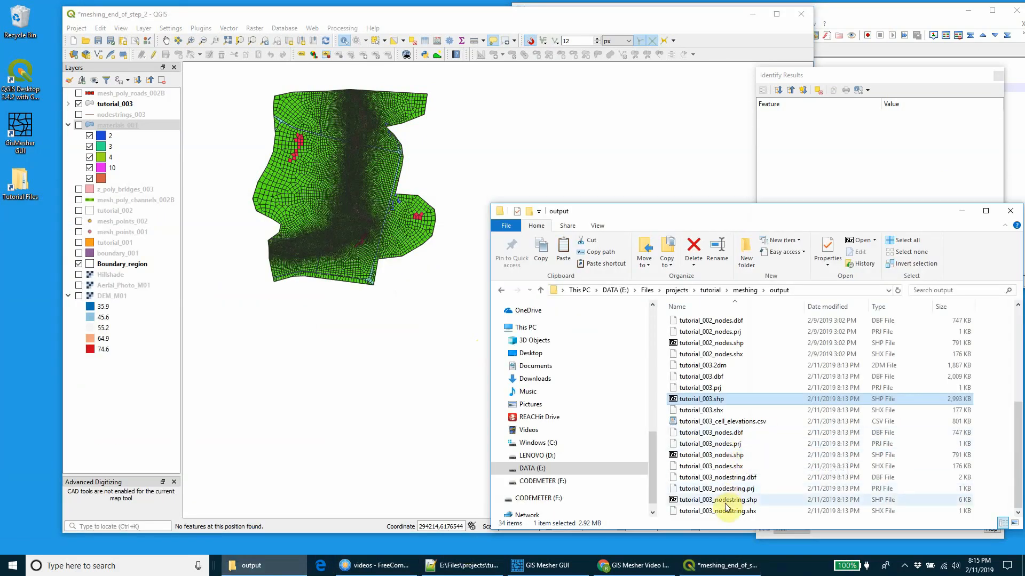
left_click_drag(725, 502, 358, 230)
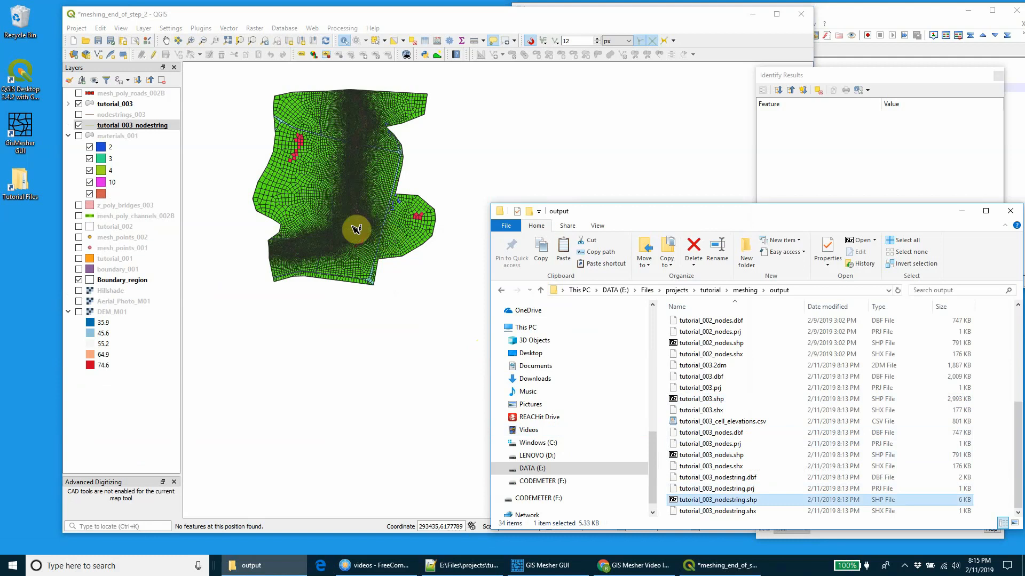
Step: Hide the tutorial_003 mesh and the Boundary_region layer to isolate the nodestrings
left_click(79, 105)
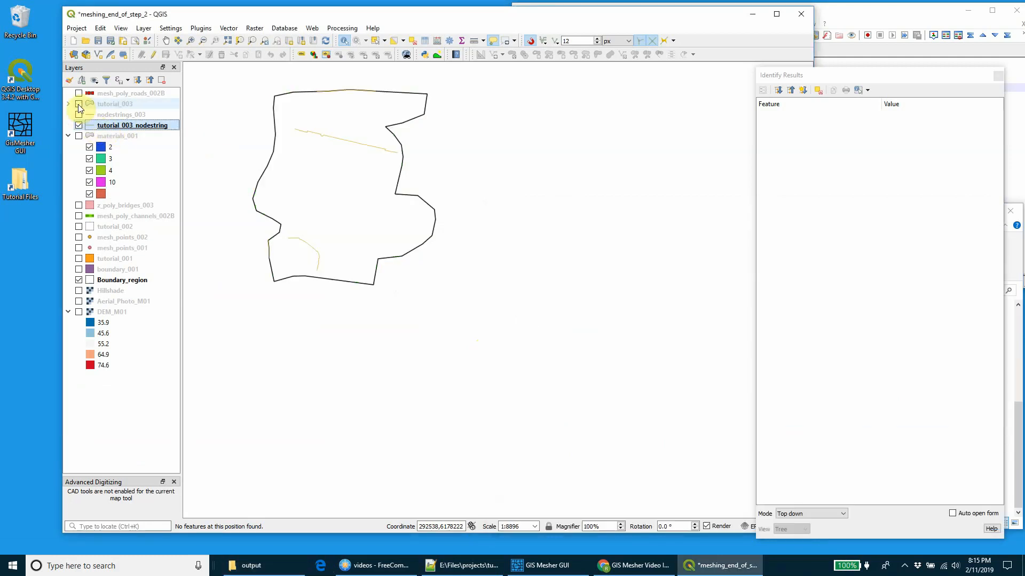
scroll(271, 254, "up", 1)
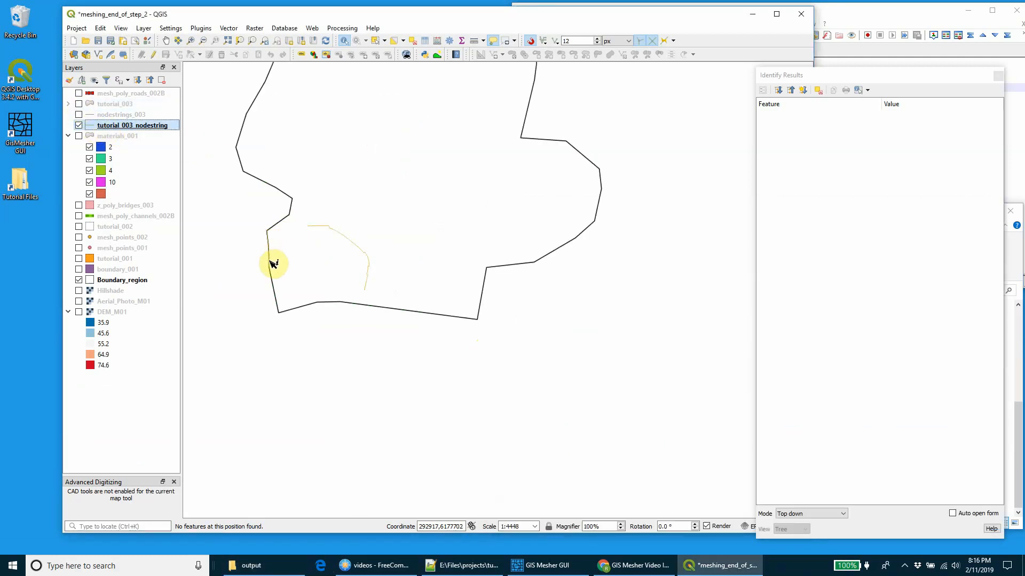
left_click(79, 280)
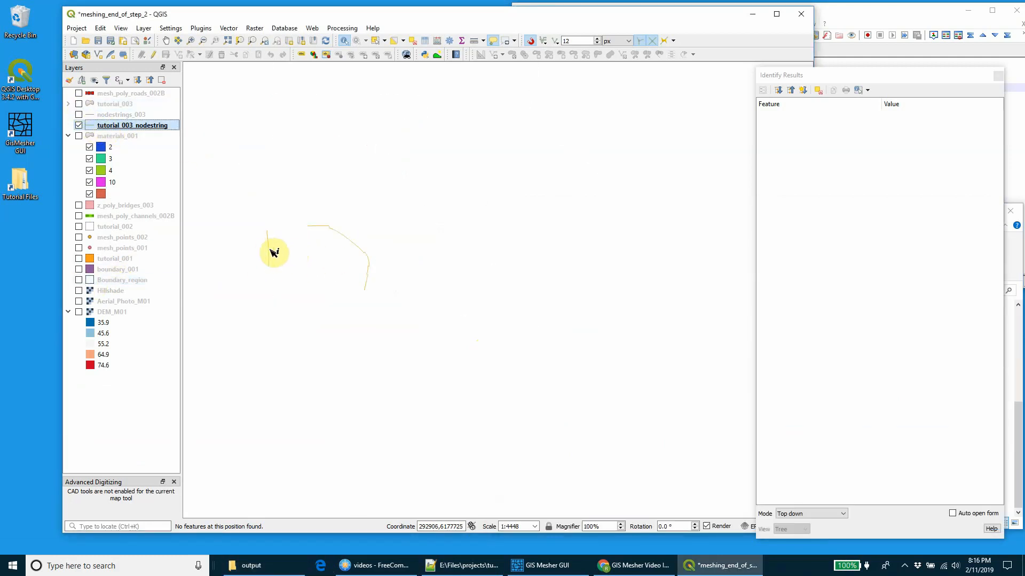
Step: Identify each line in the tutorial_003_nodestring layer to read its Id and Name attributes
scroll(278, 253, "down", 2)
left_click_drag(350, 263, 427, 319)
scroll(444, 319, "up", 1)
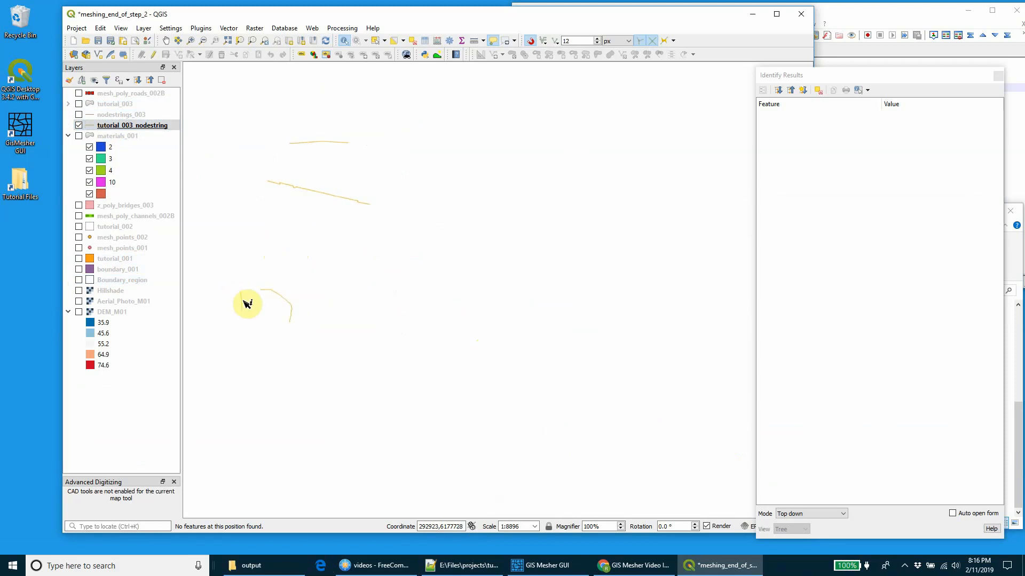
left_click(247, 303)
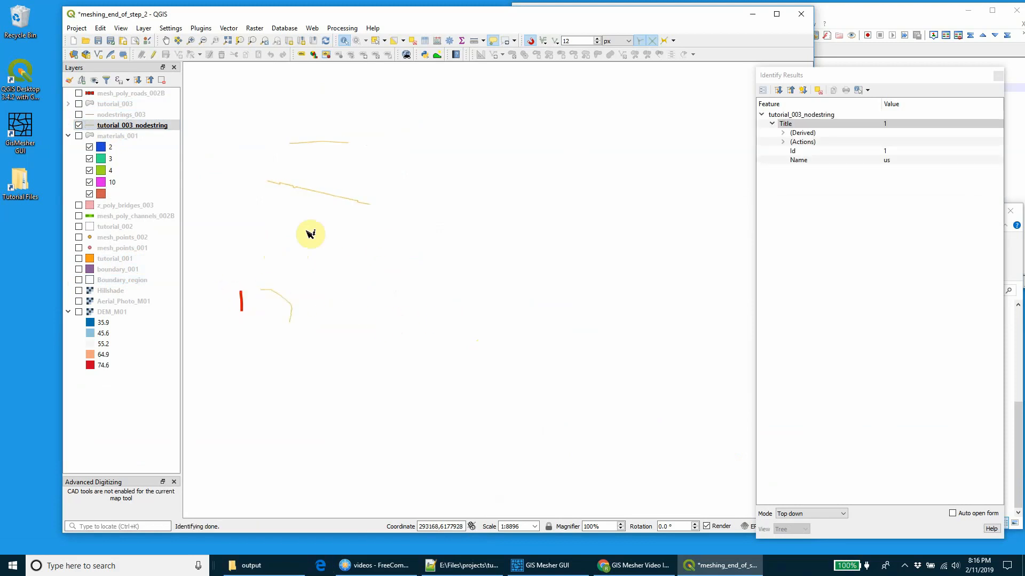
left_click(339, 145)
left_click(280, 297)
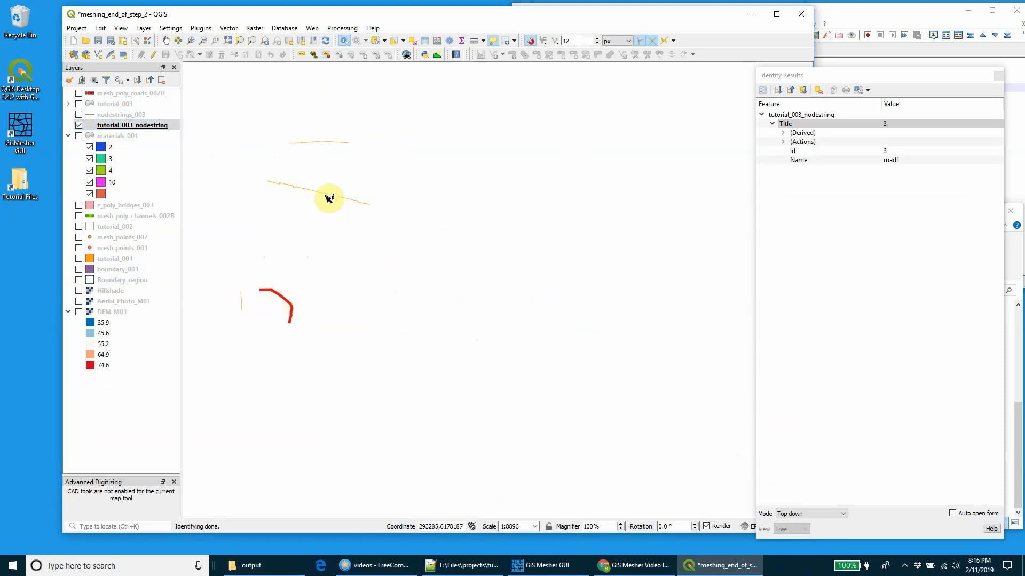
left_click(329, 198)
left_click(355, 260)
left_click_drag(355, 260, 460, 301)
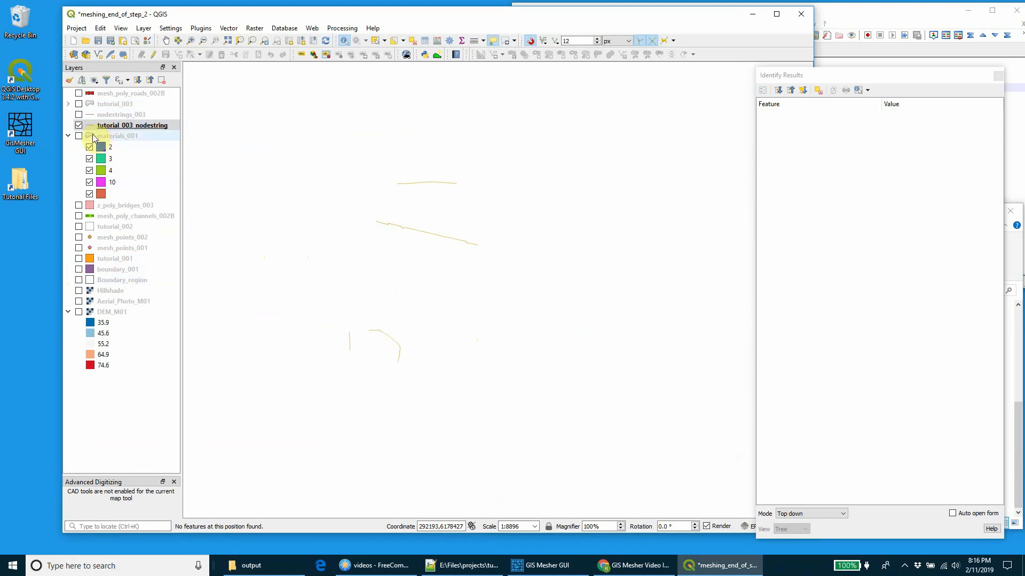
Step: Check the materials_001 polygons briefly, hide them again, and show the tutorial_003 mesh with the nodestrings
left_click(79, 137)
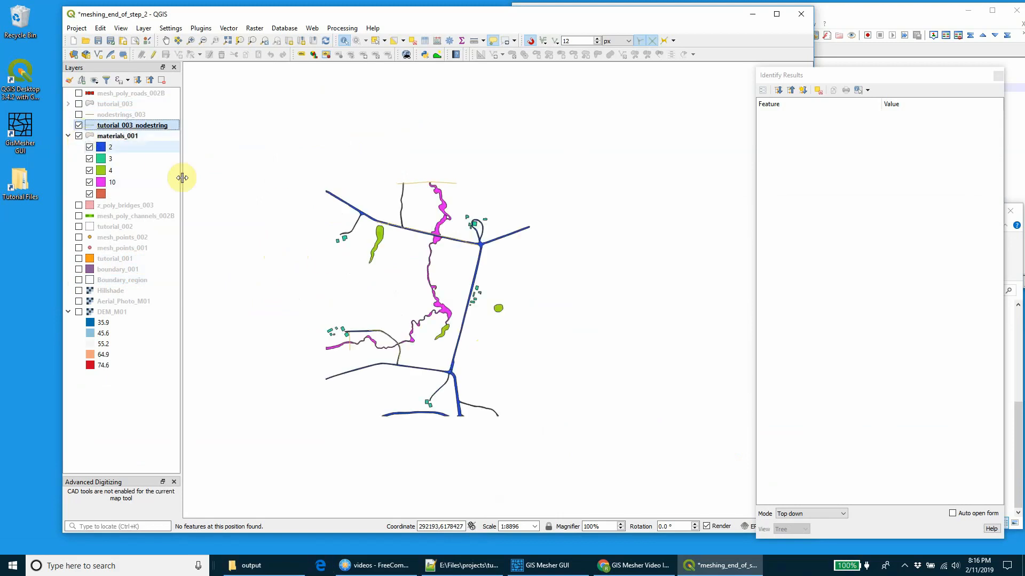
left_click(79, 137)
left_click(79, 104)
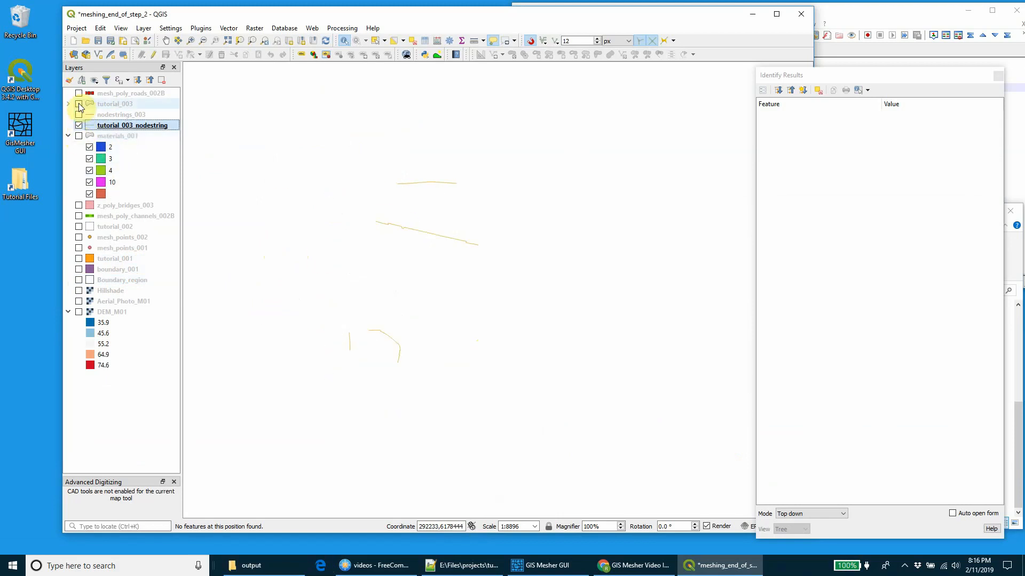
scroll(483, 247, "up", 1)
left_click_drag(444, 342, 582, 321)
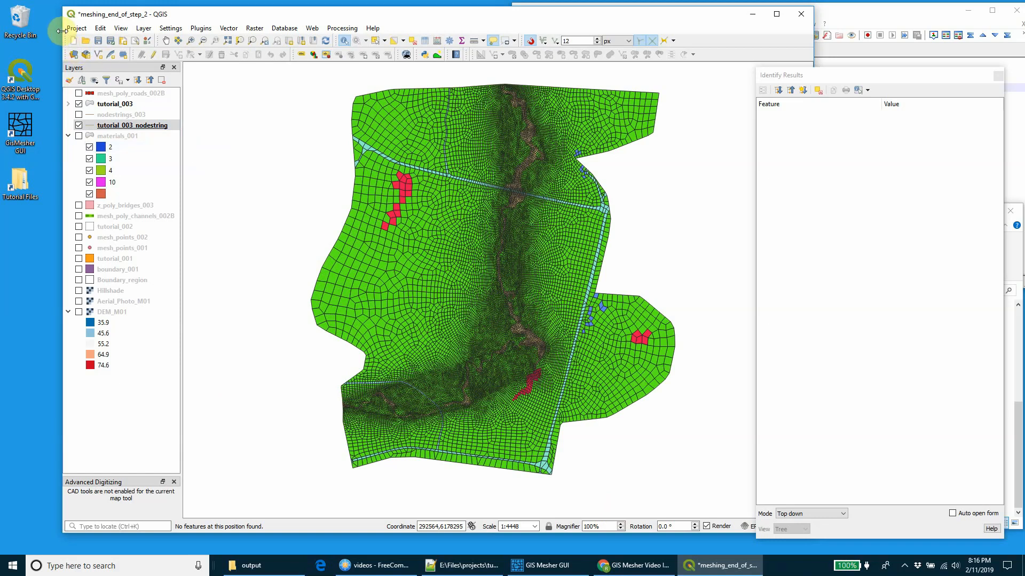
Step: Widen the QGIS window on both sides, close the Identify Results, and minimize the output folder window
left_click_drag(62, 32, 35, 31)
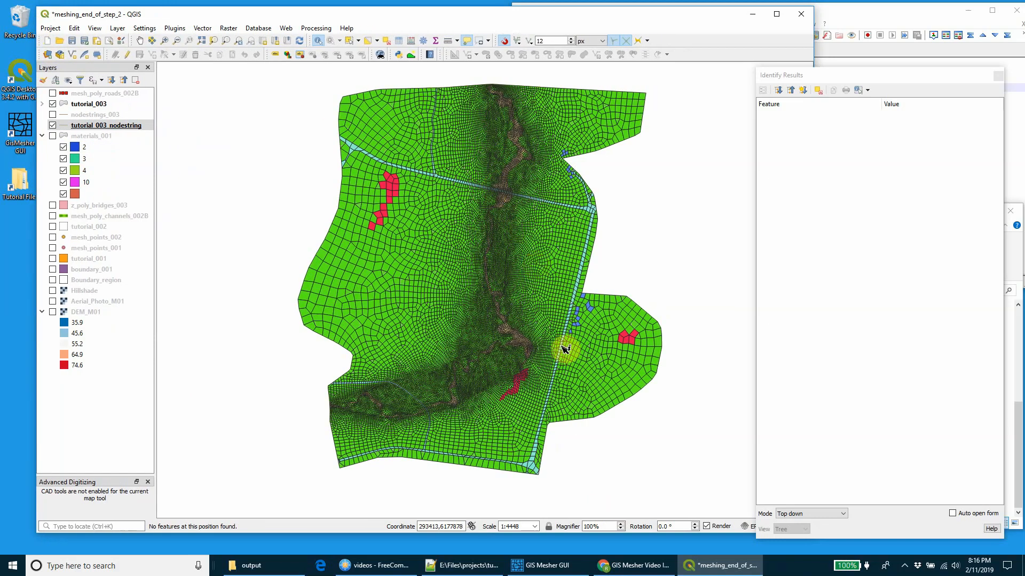
left_click(997, 77)
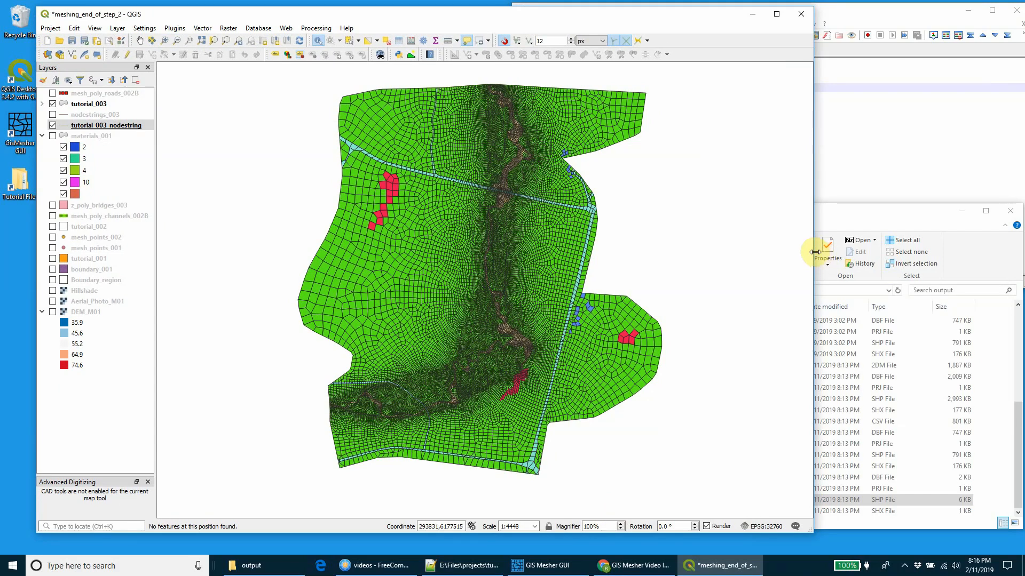
left_click_drag(815, 252, 885, 251)
left_click(962, 211)
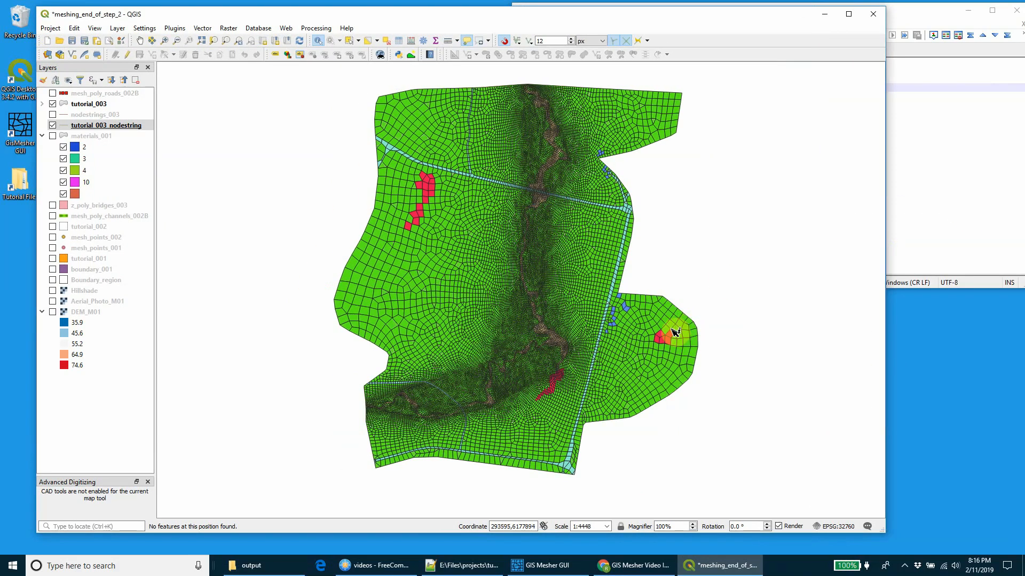